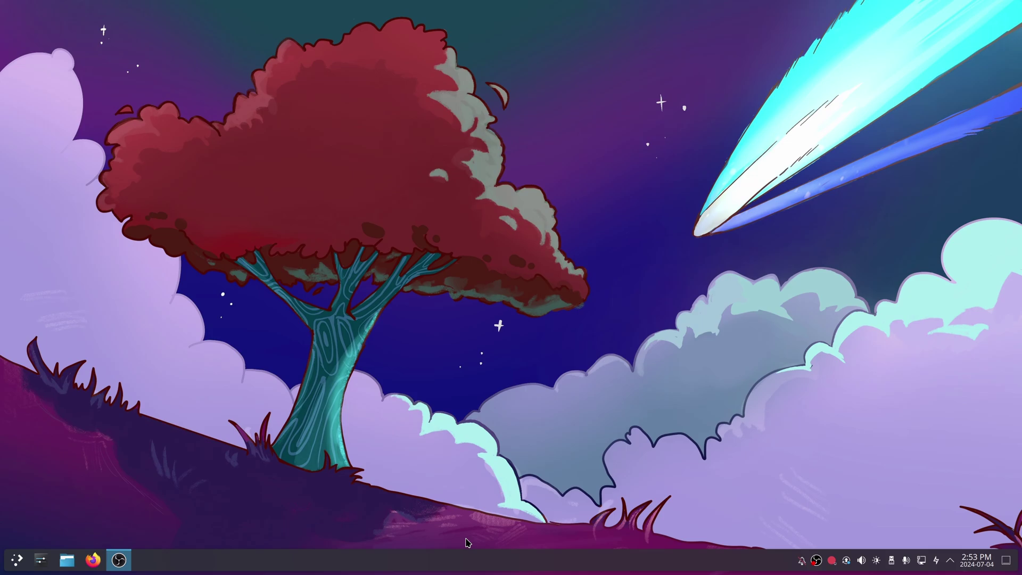
Move the bottom taskbar to the top screen edge, then add an Empty Panel along the bottom
right_click(306, 556)
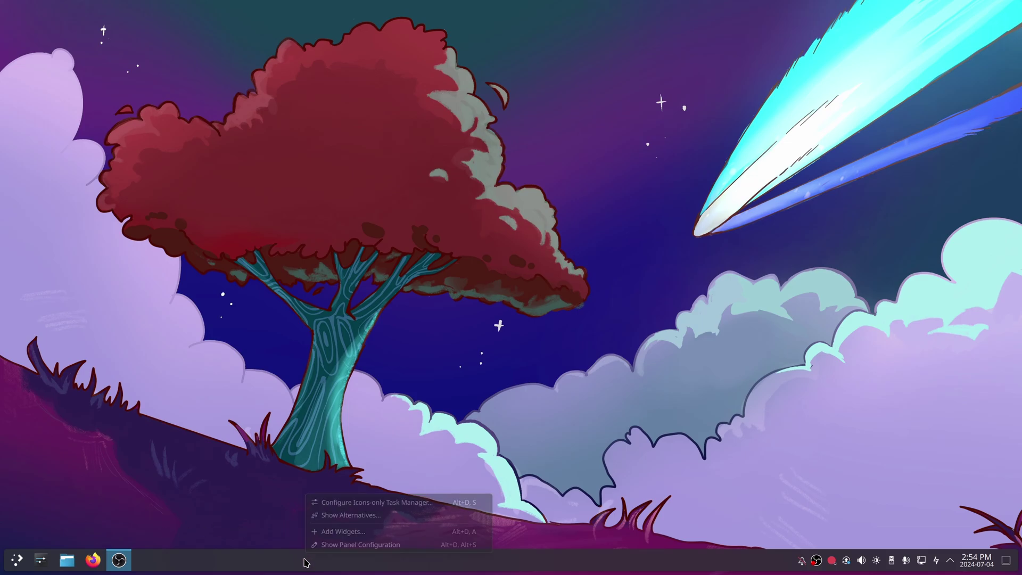
left_click(360, 544)
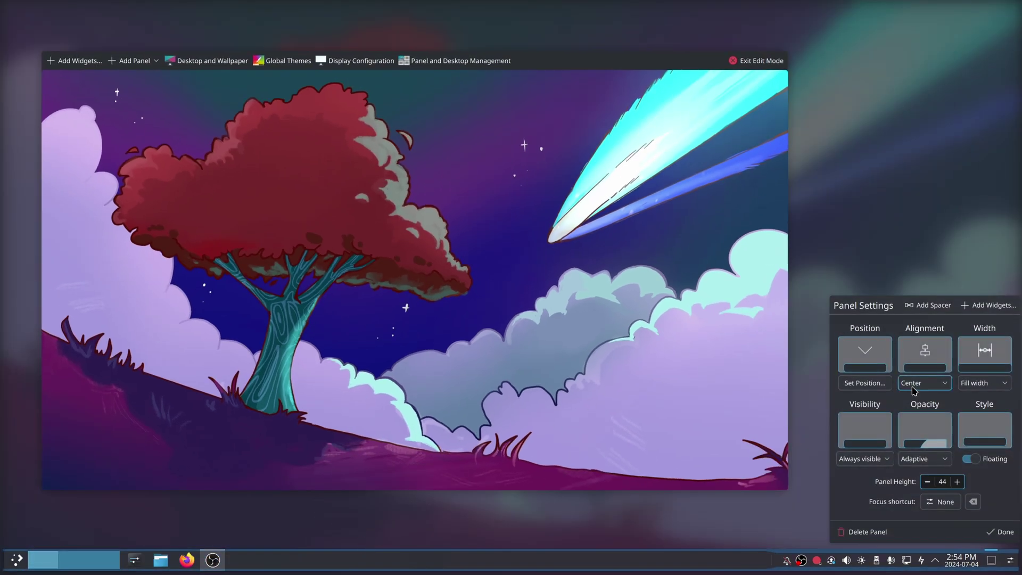
left_click(882, 383)
left_click(509, 33)
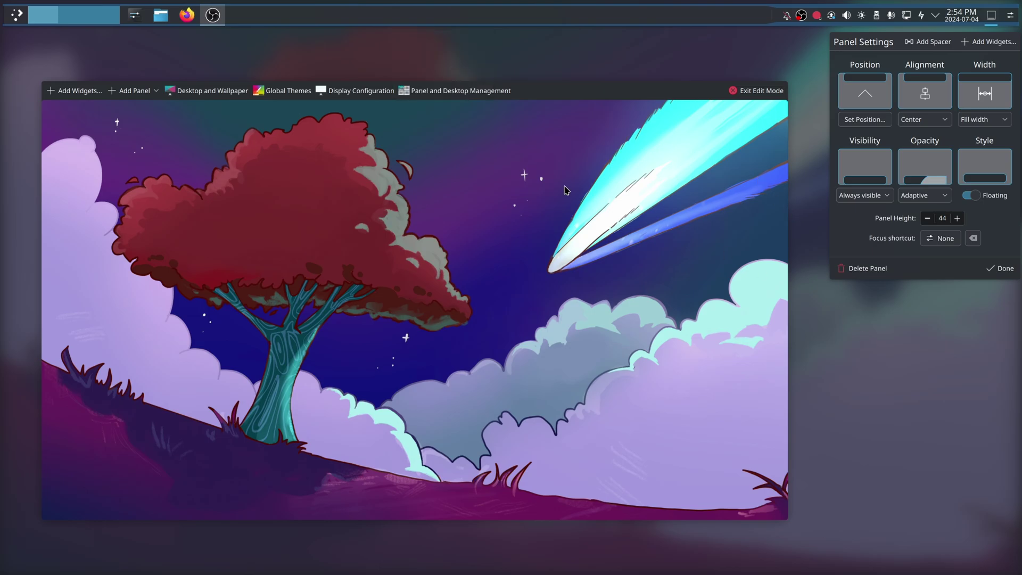
left_click(119, 93)
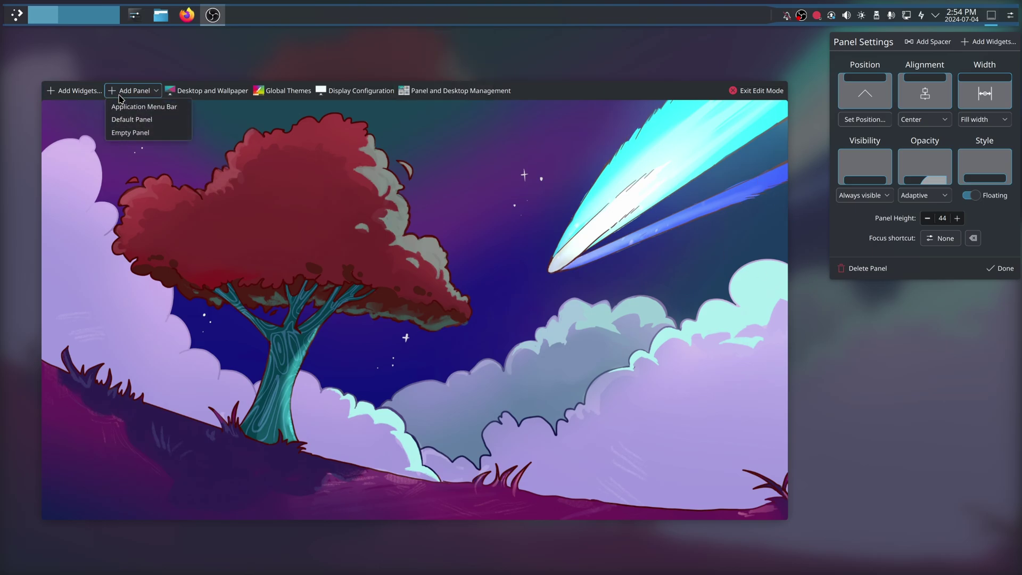
left_click(139, 134)
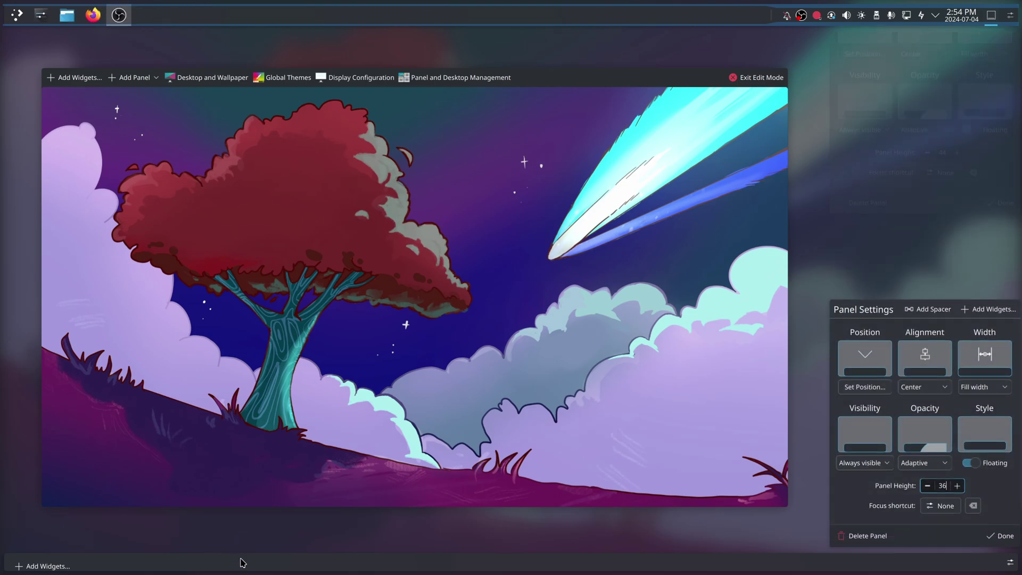
Place the new empty panel on the left edge and turn off its Floating
left_click(868, 387)
left_click(57, 308)
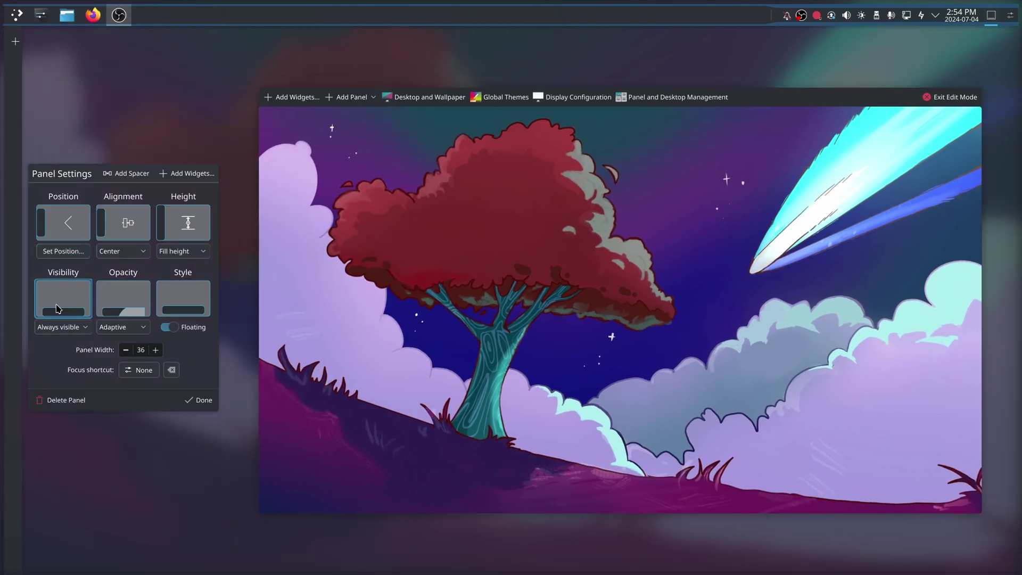
left_click(168, 327)
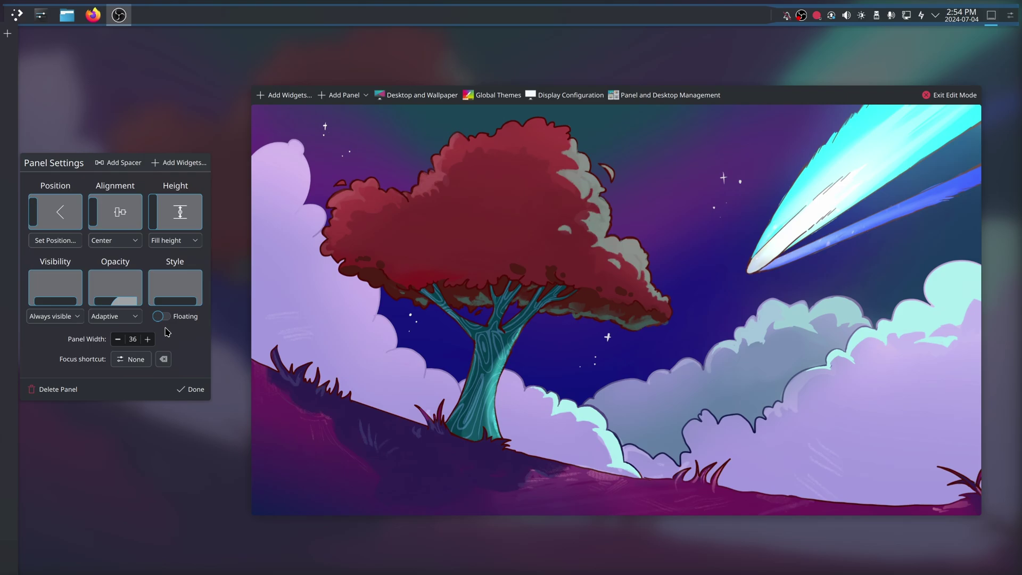
Turn off Floating on the top panel and set its Panel Height to 28
left_click(201, 23)
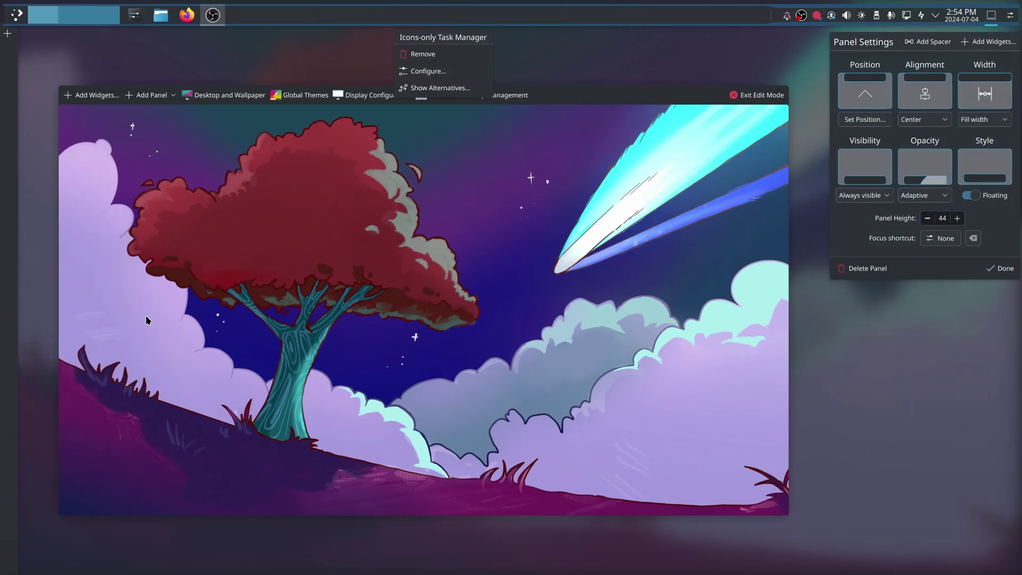
left_click(971, 195)
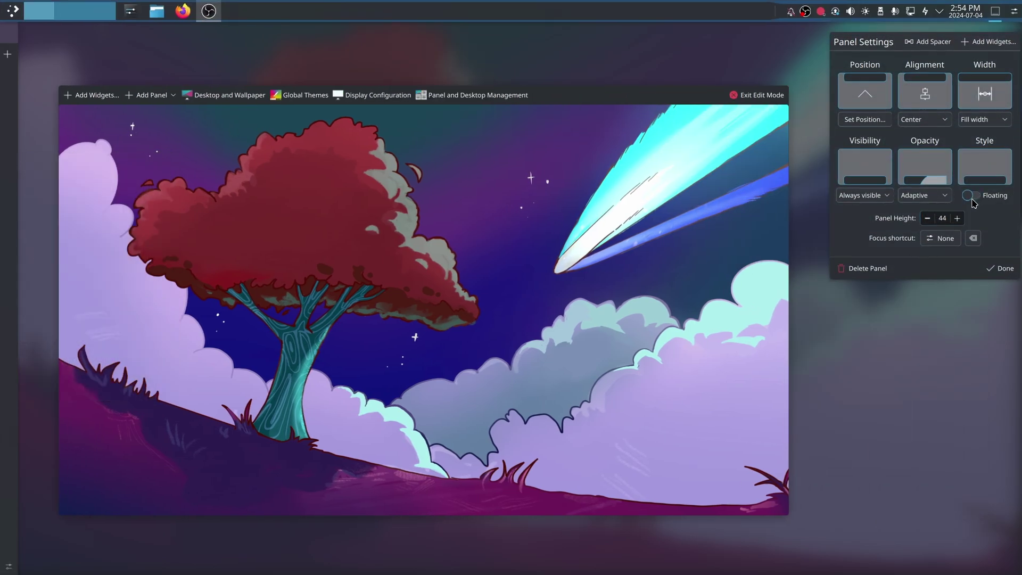
left_click(928, 219)
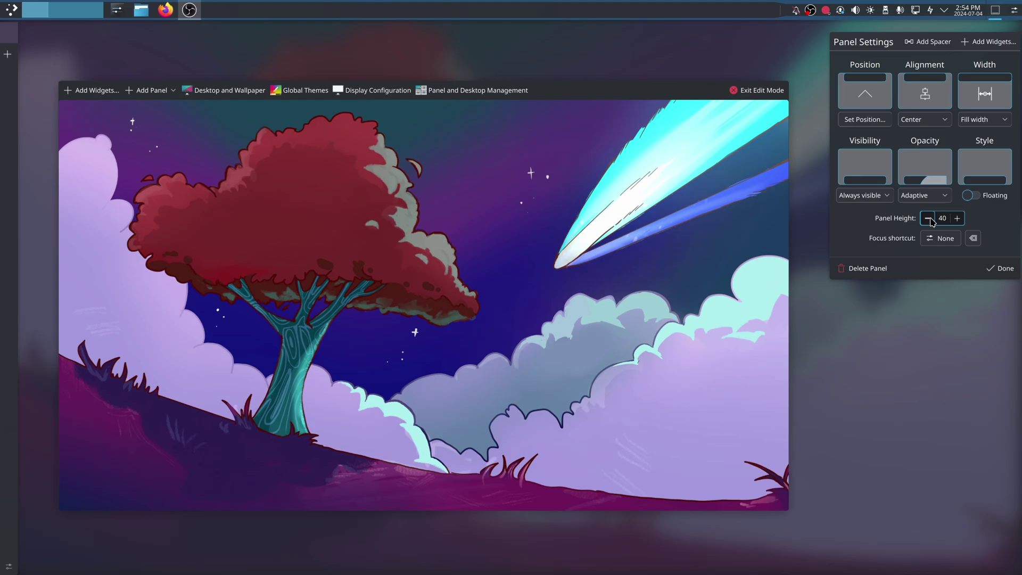
left_click(957, 218)
left_click(957, 218)
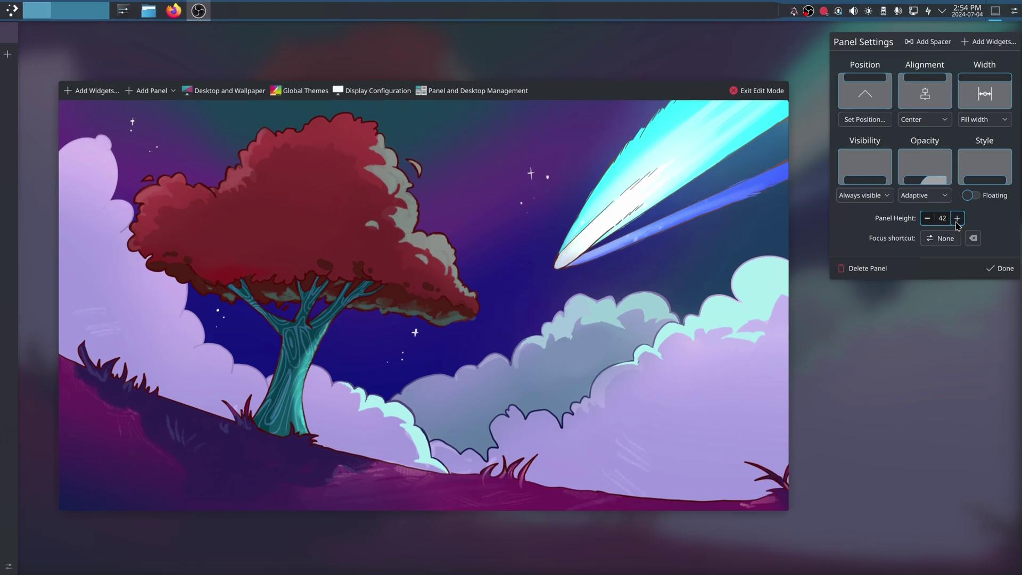
left_click(928, 218)
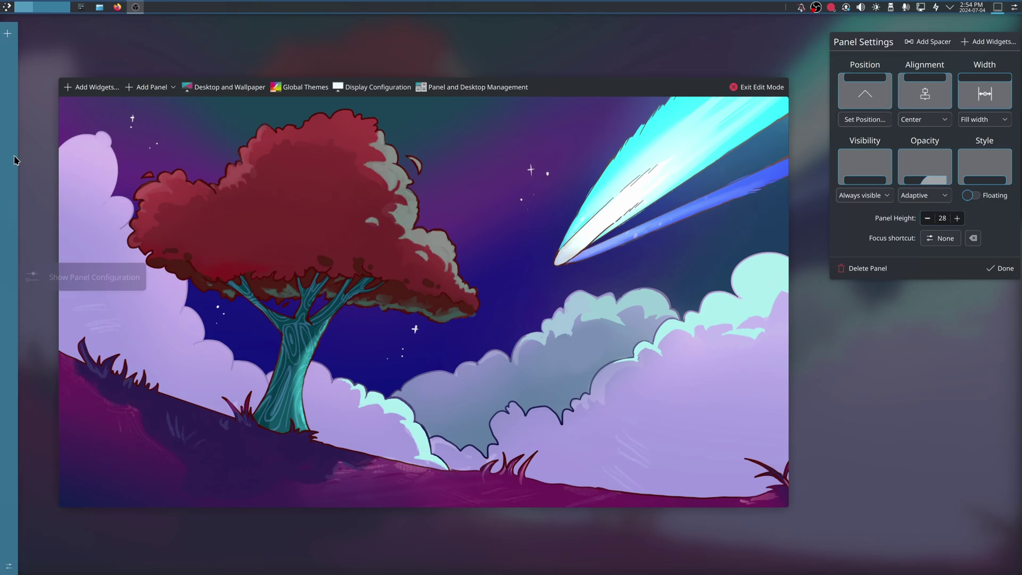
left_click(8, 231)
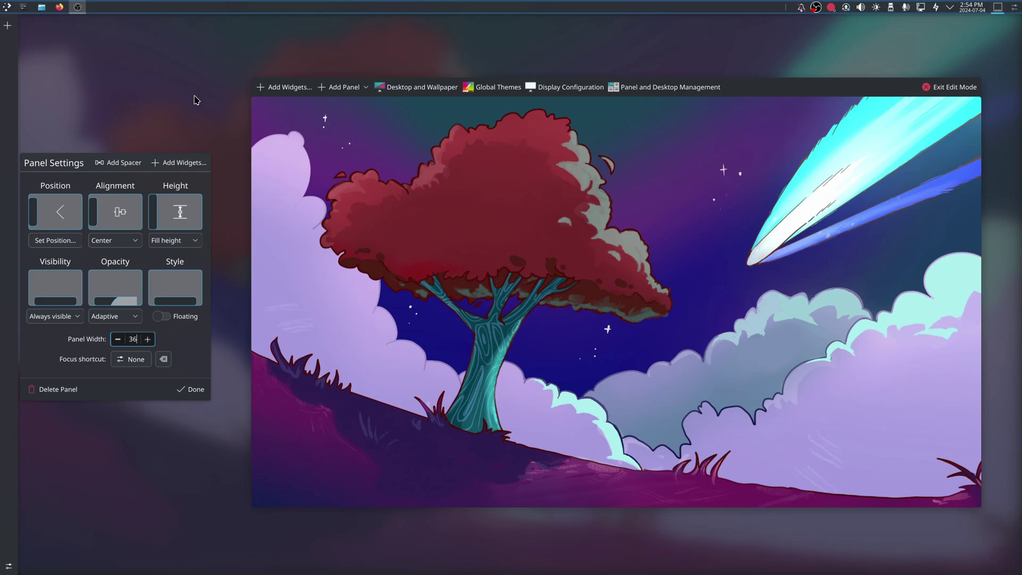
Move the Icons-only Task Manager from the top panel into the left panel
left_click(169, 12)
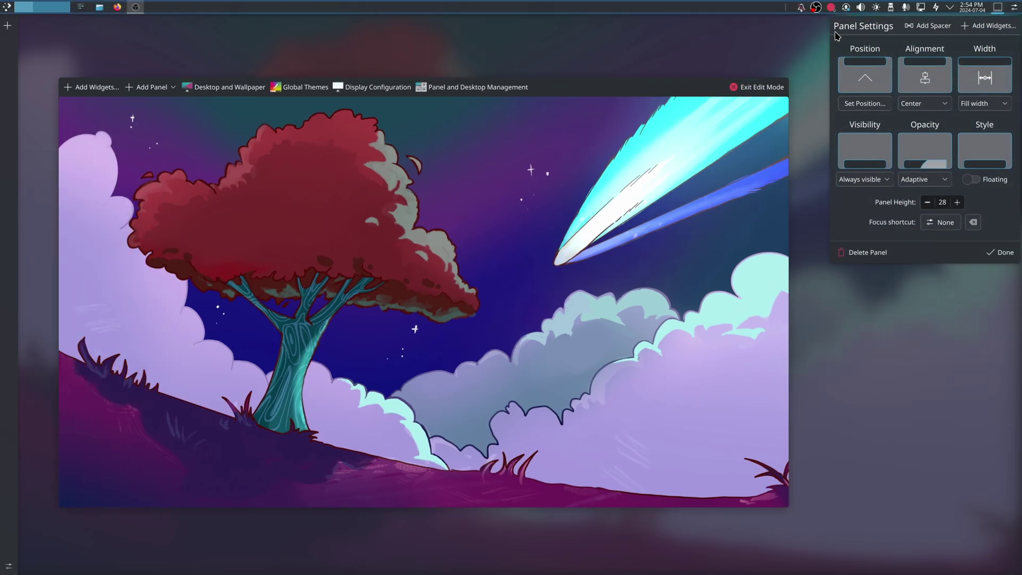
mouse_move(118, 8)
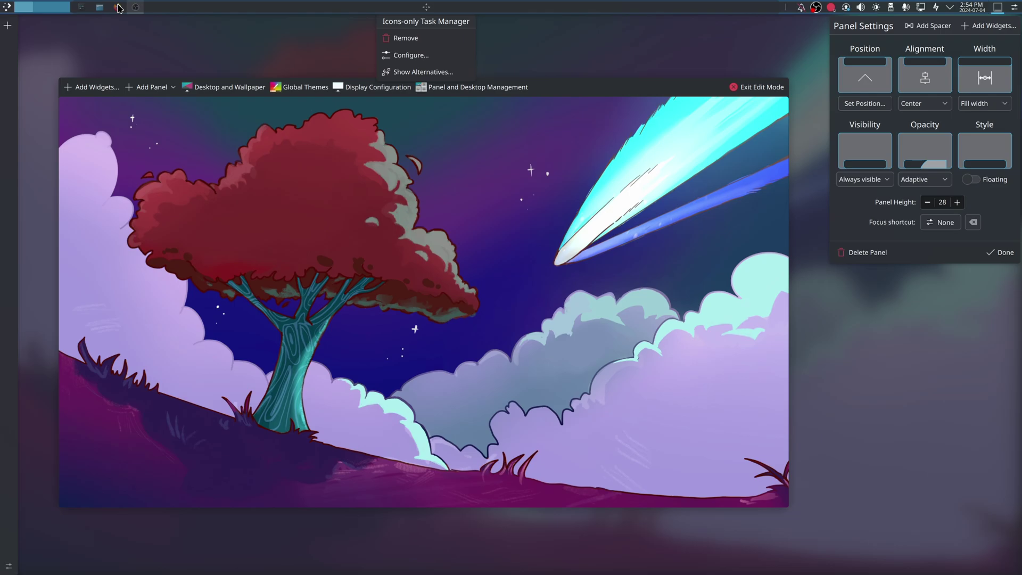
left_click_drag(118, 8, 160, 157)
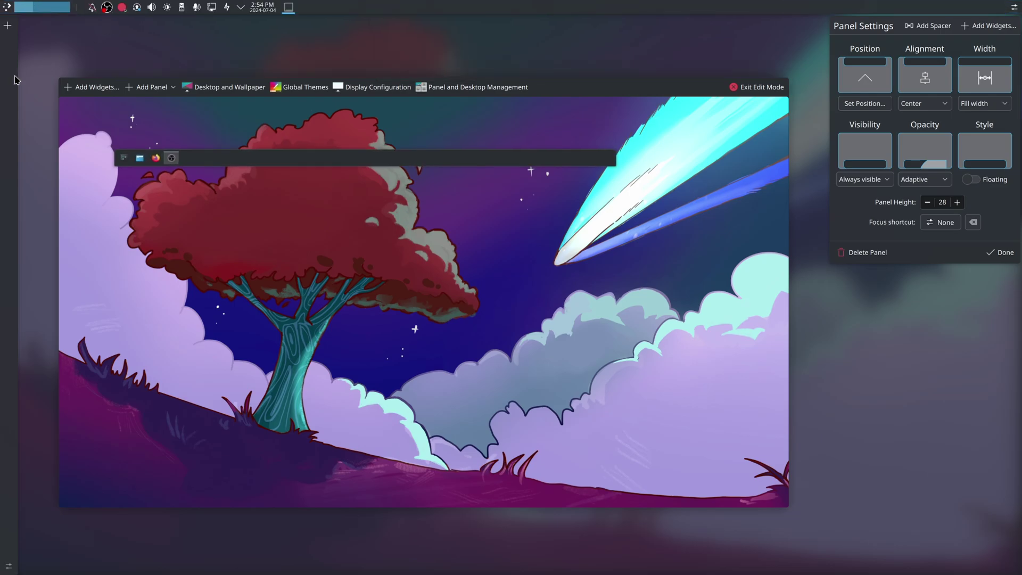
left_click_drag(255, 161, 11, 112)
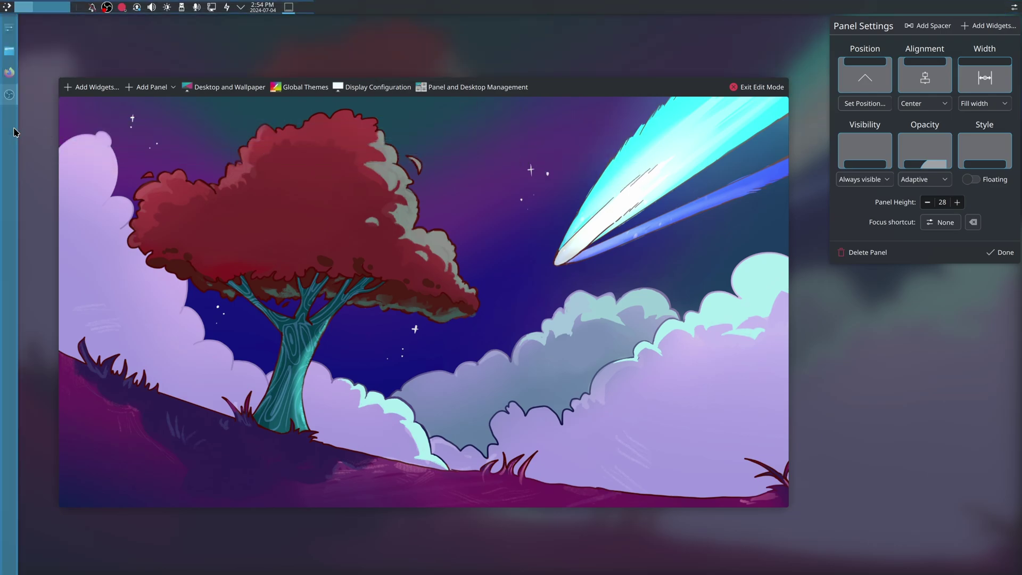
Set the left panel width to 44 and opacity to Translucent, then finish editing
left_click(15, 131)
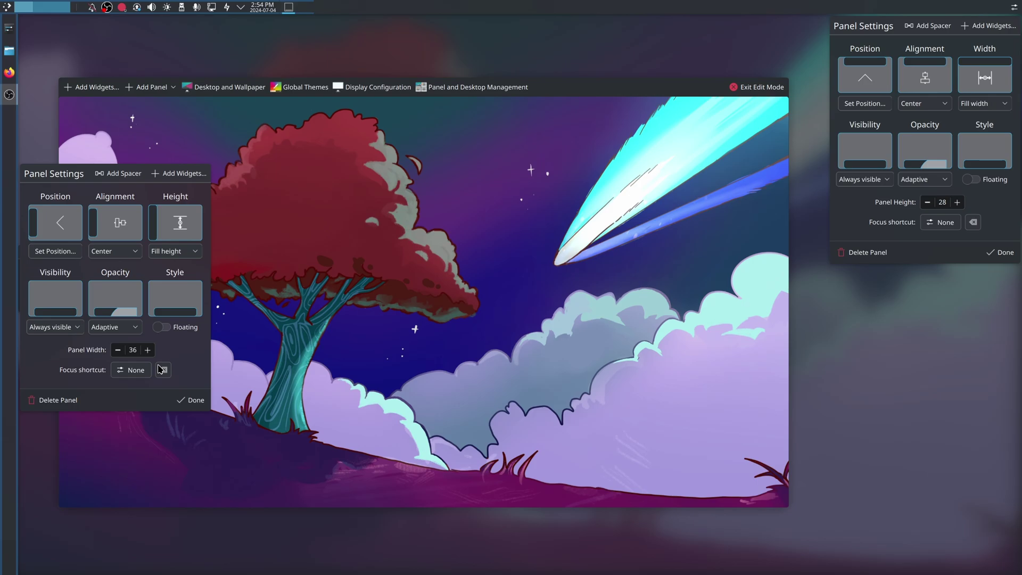
left_click(149, 345)
left_click(149, 345)
left_click(149, 346)
left_click(149, 346)
left_click(149, 346)
left_click(149, 346)
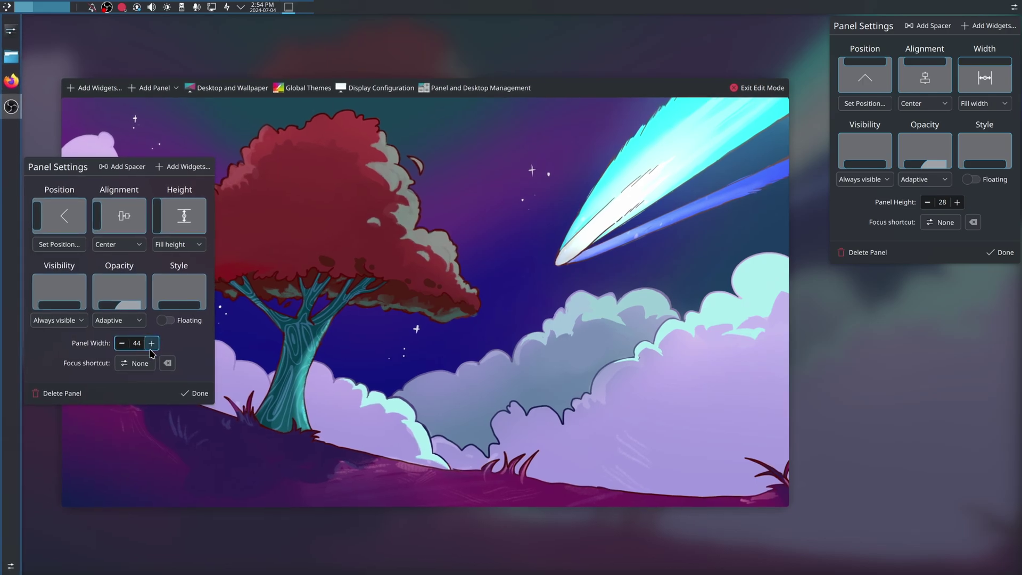
left_click(150, 346)
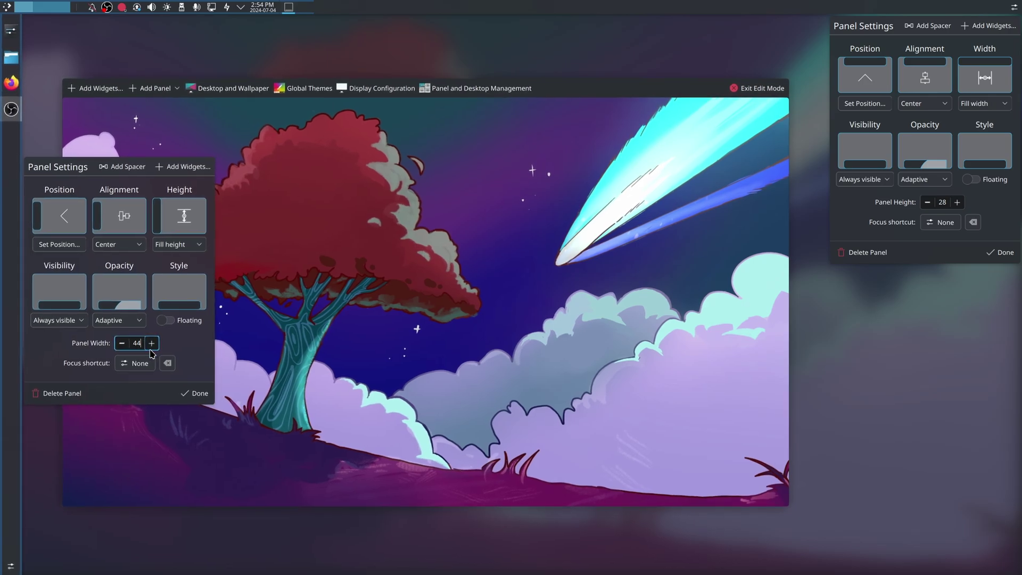
left_click(119, 319)
left_click(134, 363)
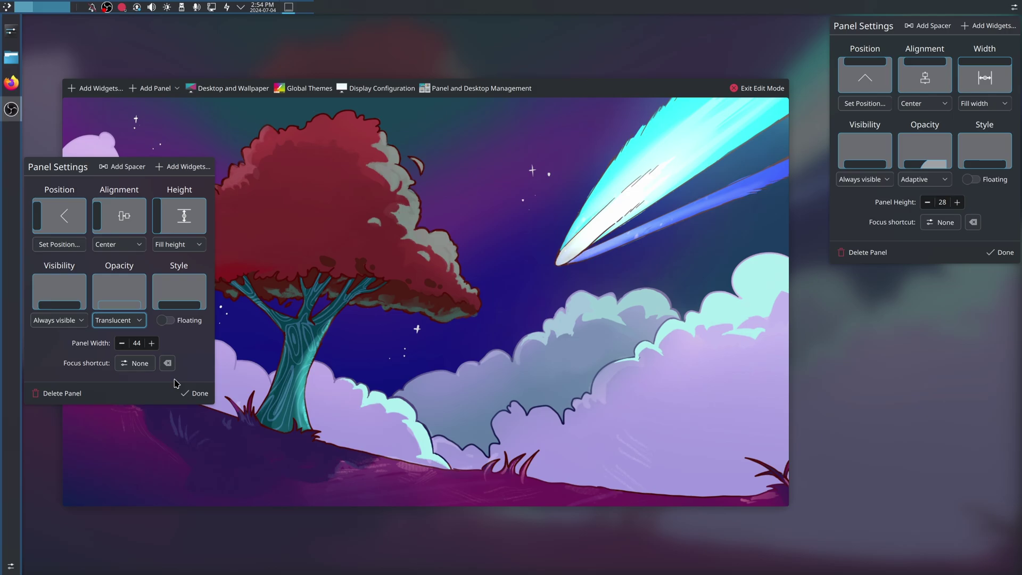
left_click(200, 392)
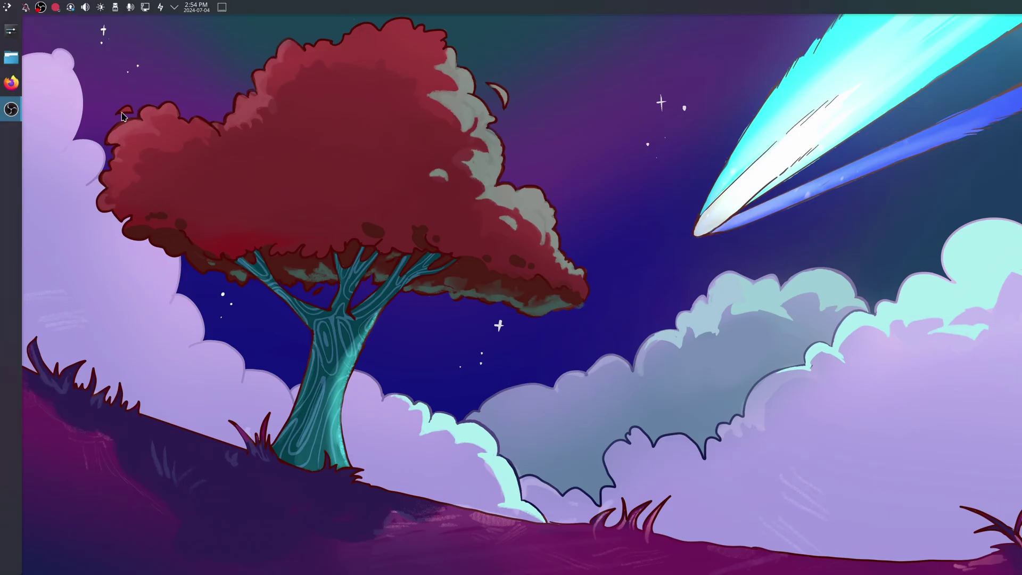
Toggle the application launcher open and closed several times
left_click(7, 6)
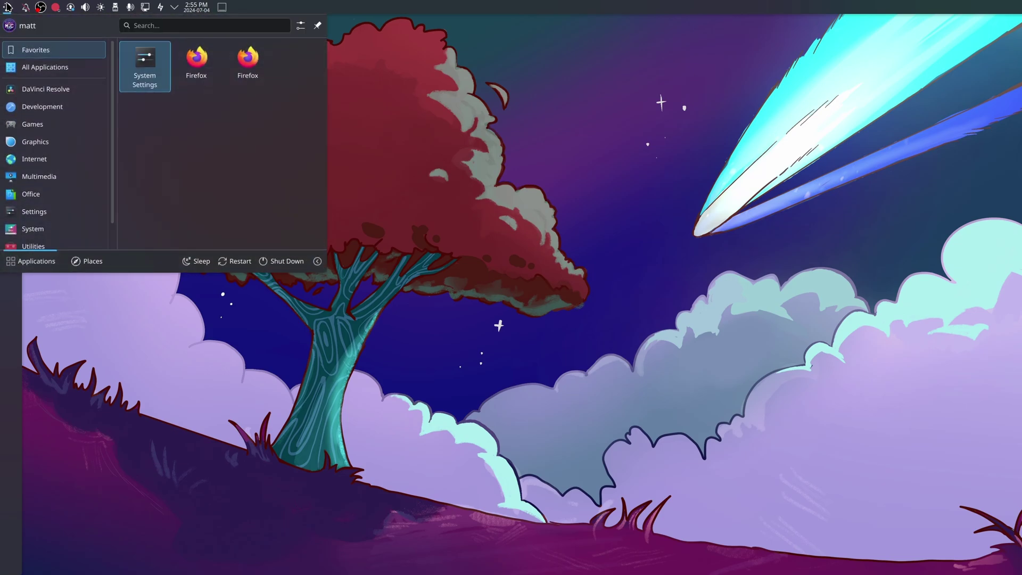
left_click(8, 6)
left_click(8, 6)
left_click(7, 7)
left_click(8, 6)
left_click(8, 6)
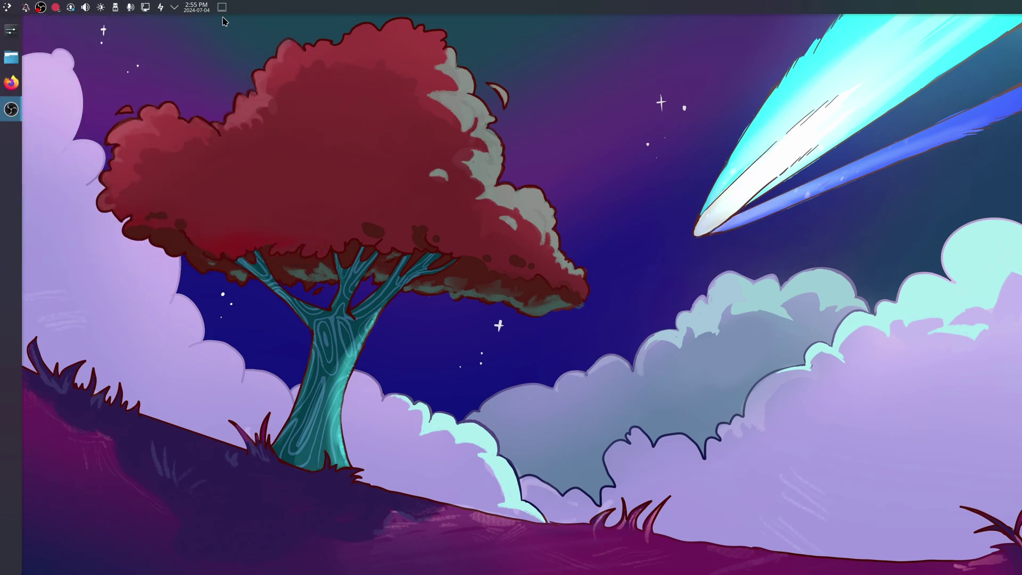
Add a spacer to the top panel and drag it left of the system tray
right_click(339, 7)
left_click(358, 35)
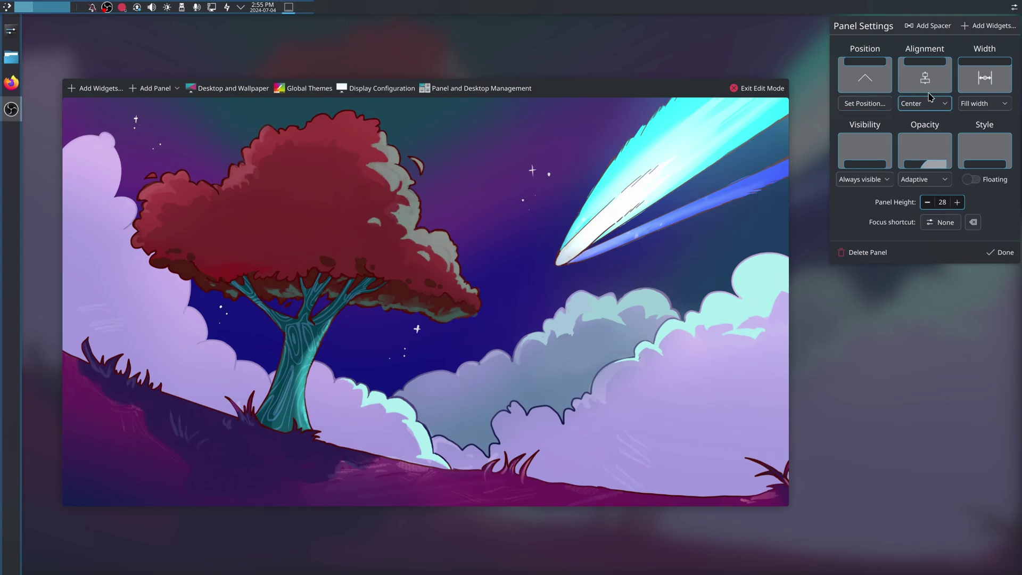
left_click(928, 26)
mouse_move(410, 7)
left_click_drag(410, 7, 133, 18)
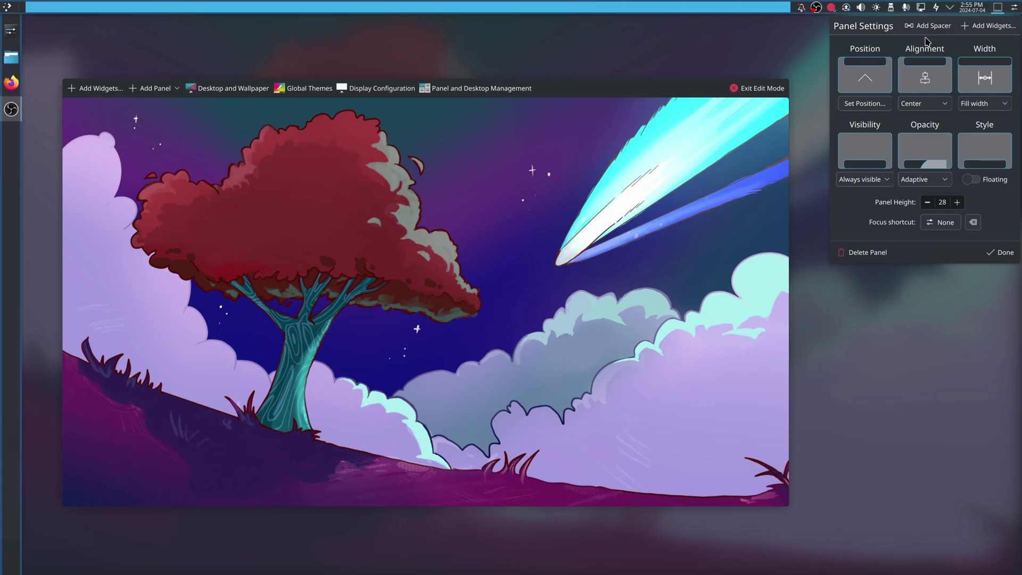
Search widgets for 'glo', drop Global Menu onto the top panel, and close the widget browser
left_click(989, 25)
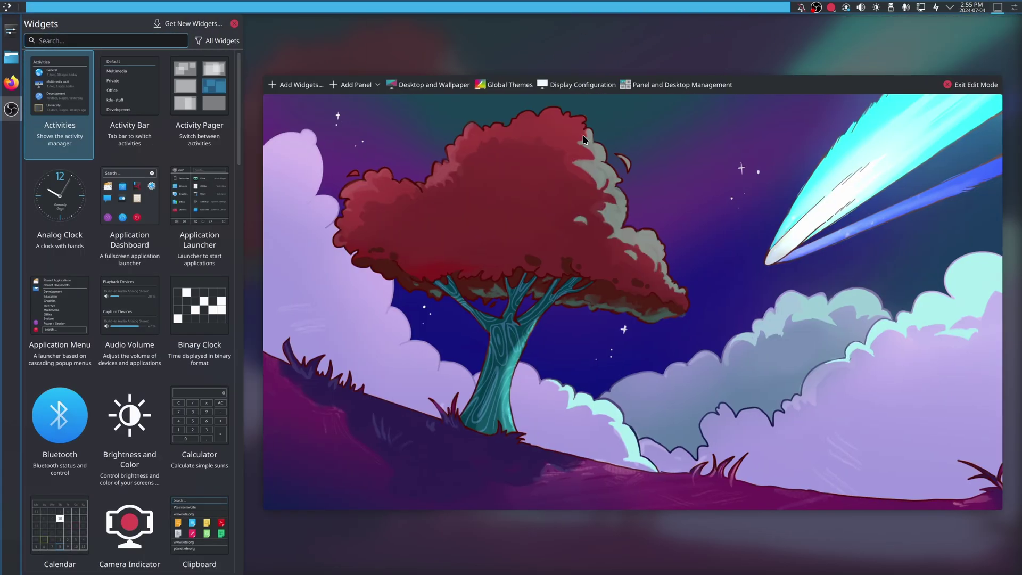
type("glob")
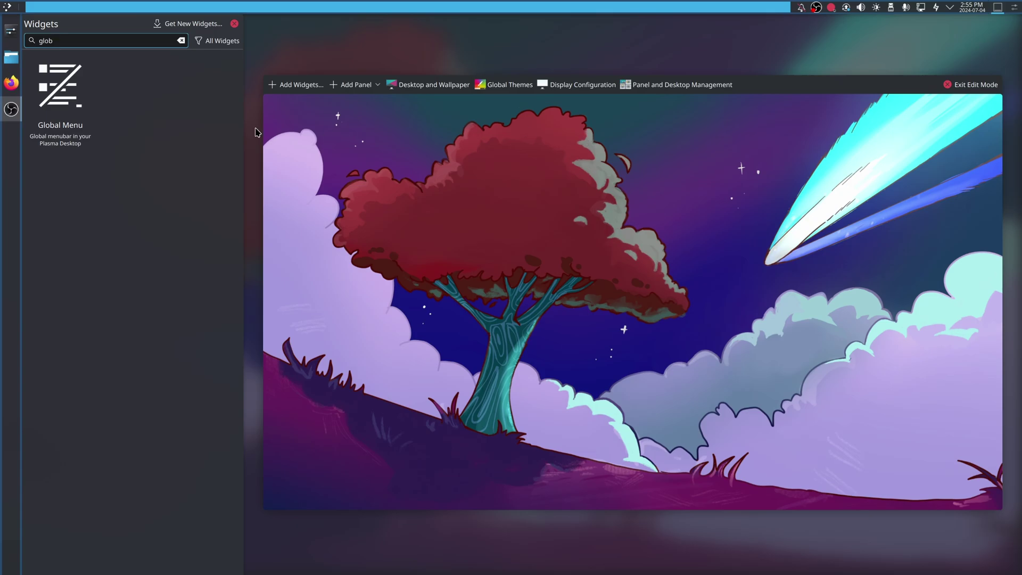
left_click_drag(56, 60, 19, 6)
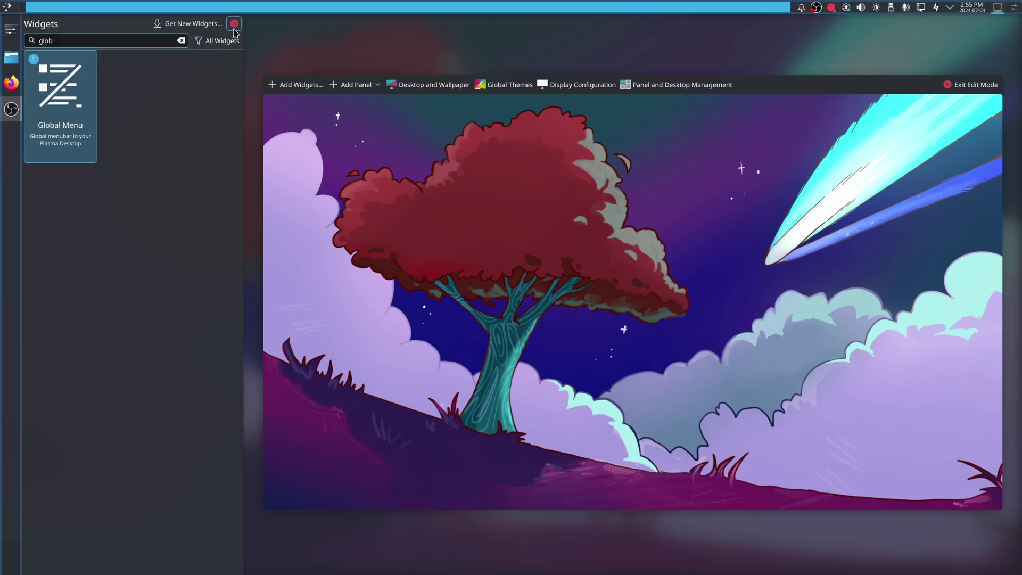
left_click(234, 25)
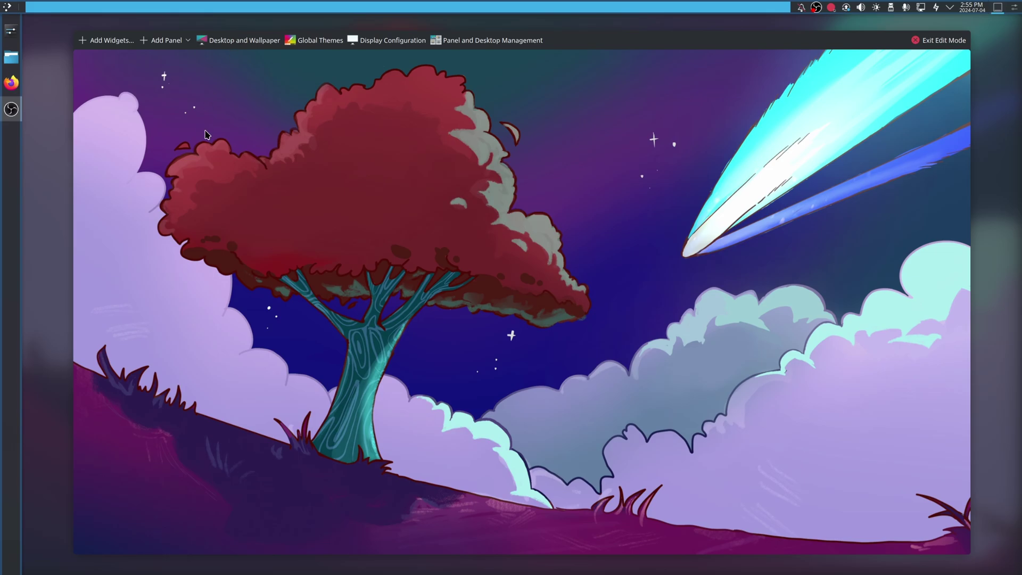
left_click(939, 40)
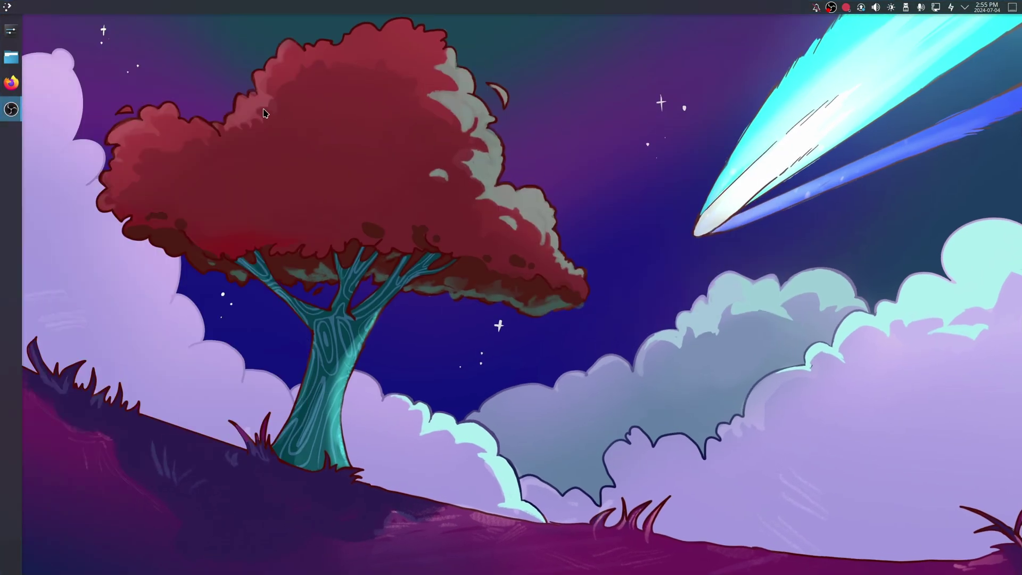
left_click(7, 6)
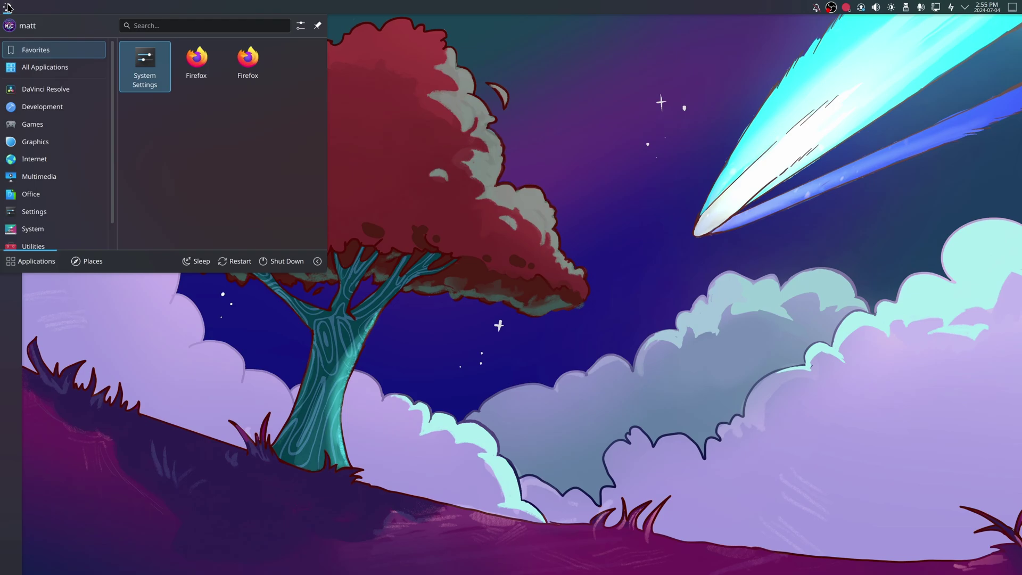
left_click(7, 6)
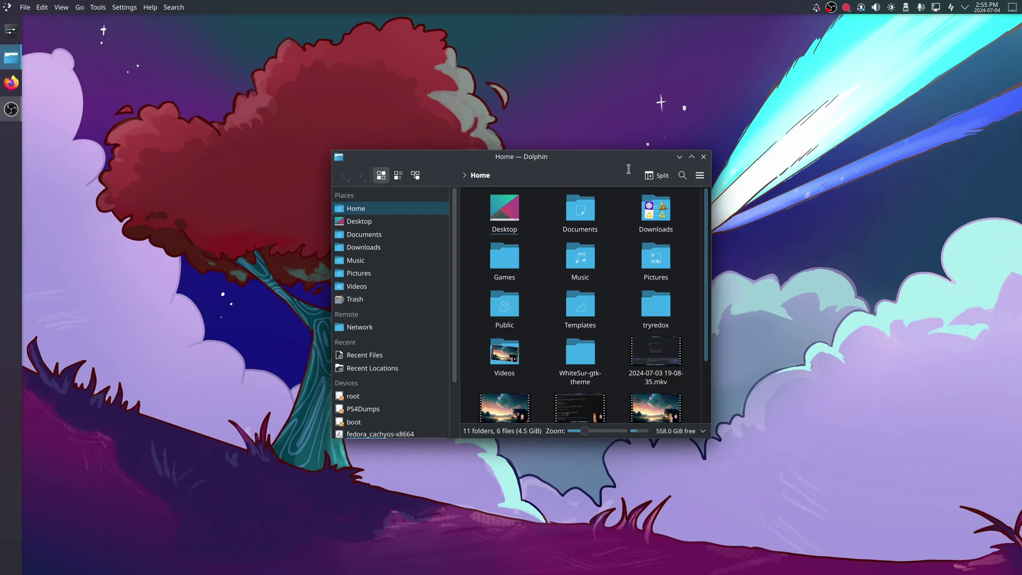
left_click(703, 156)
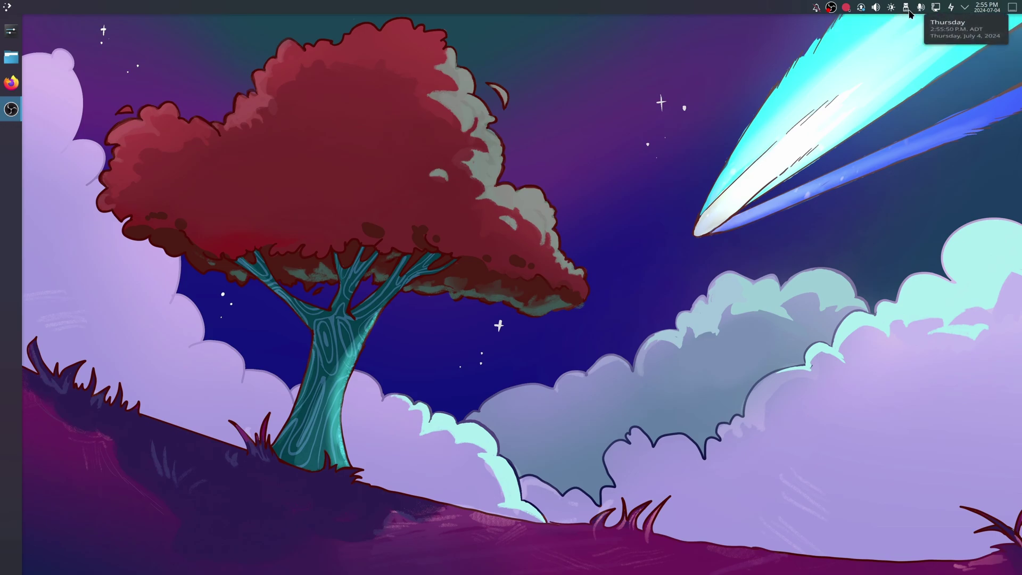
left_click(8, 5)
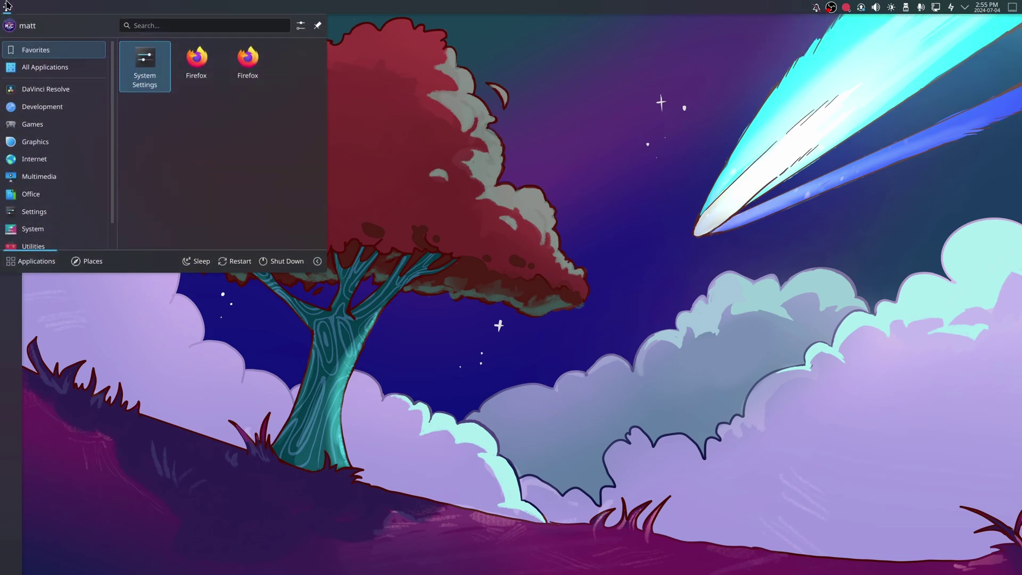
left_click(8, 6)
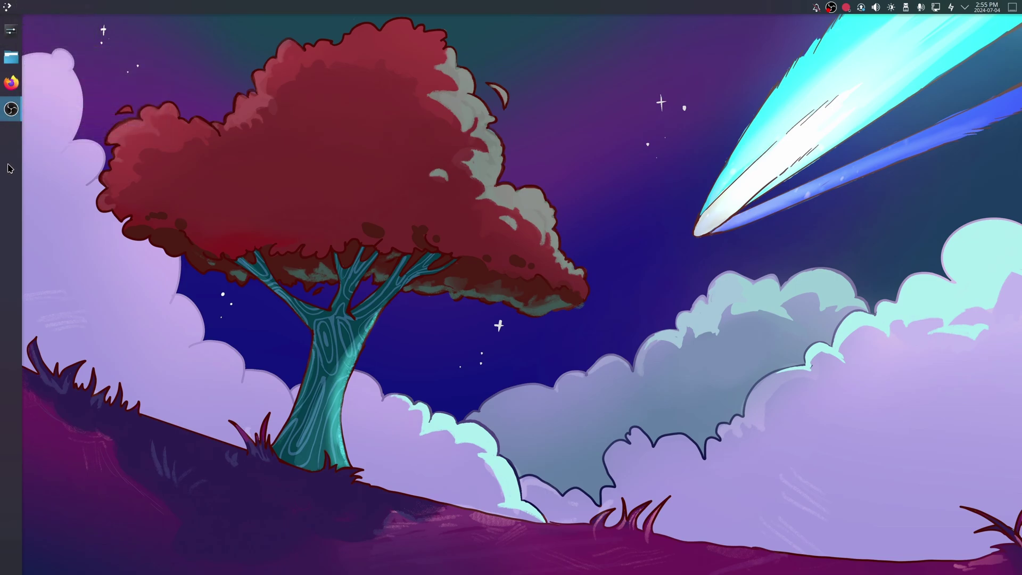
Drag the Application Launcher from the top bar onto the top of the left dock and click Done
right_click(72, 4)
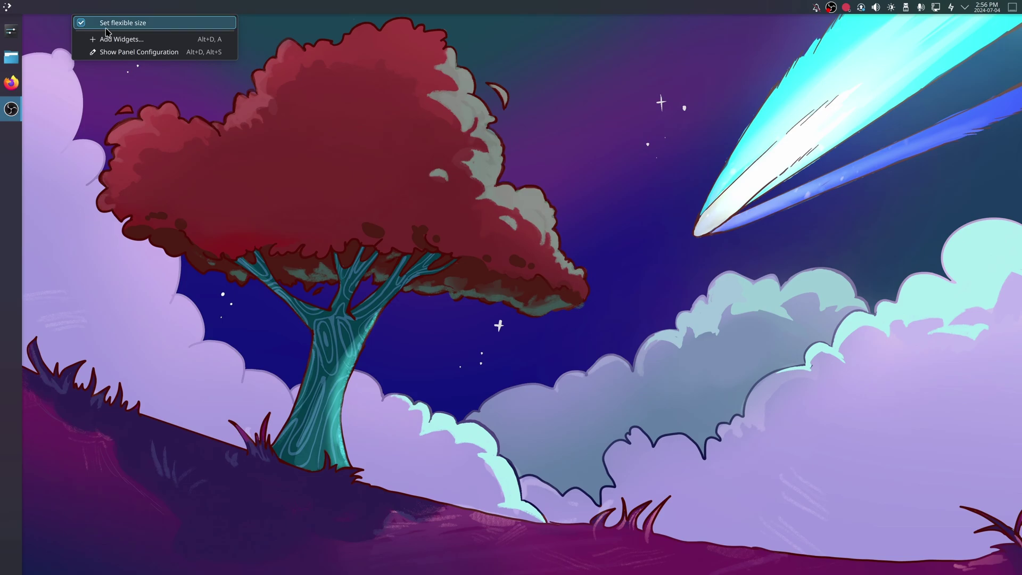
left_click(125, 55)
left_click_drag(7, 7, 197, 164)
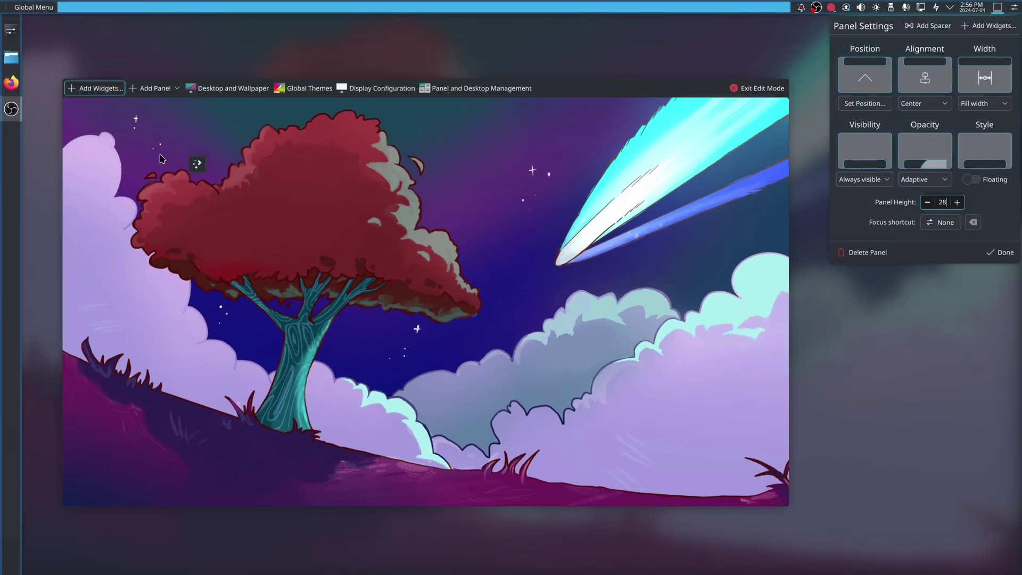
left_click(2, 208)
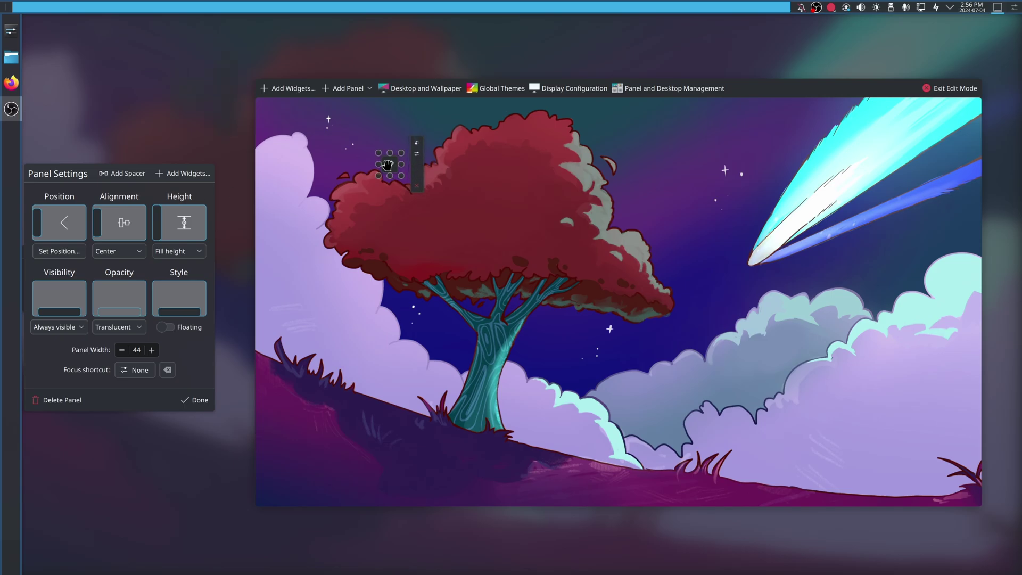
left_click_drag(387, 165, 18, 13)
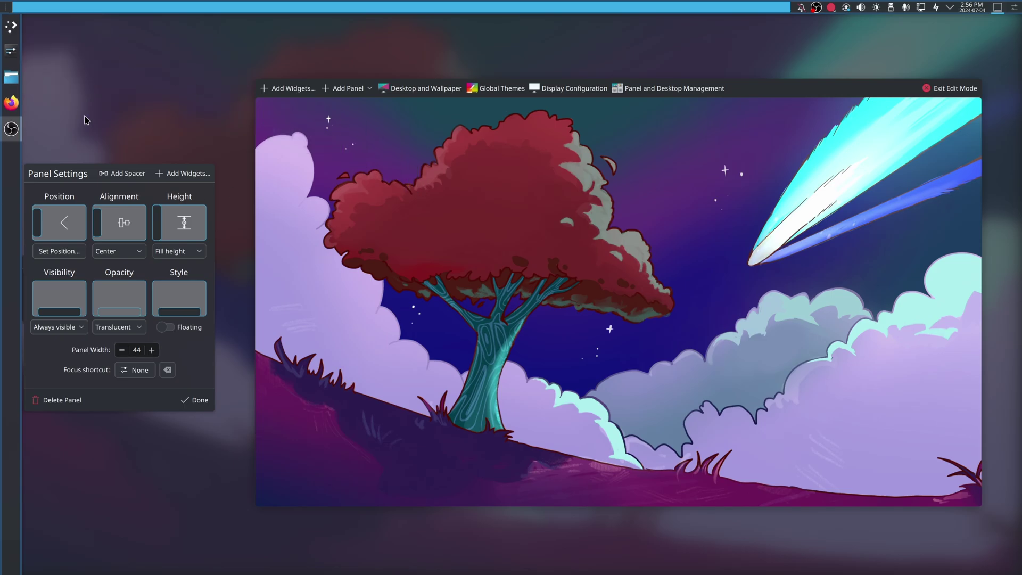
left_click(197, 400)
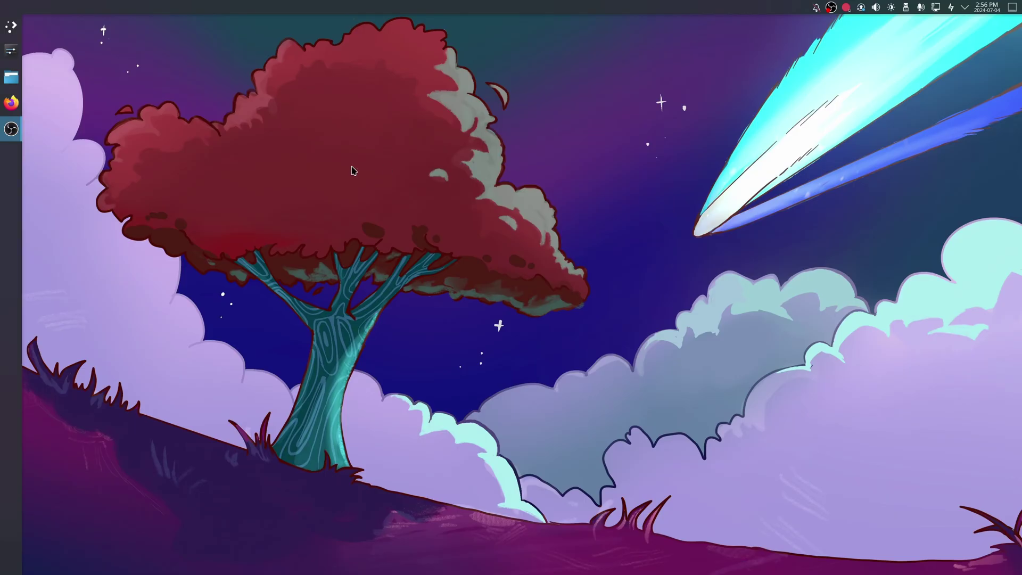
left_click(18, 21)
Close the launcher and widen the left dock from 44 to 54
left_click(18, 21)
right_click(13, 197)
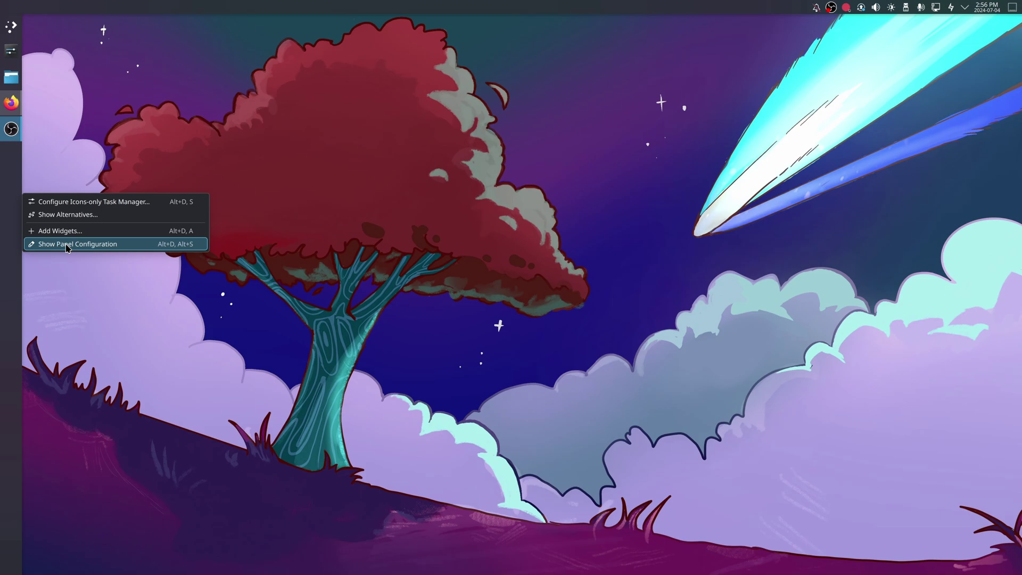
left_click(68, 245)
left_click(152, 352)
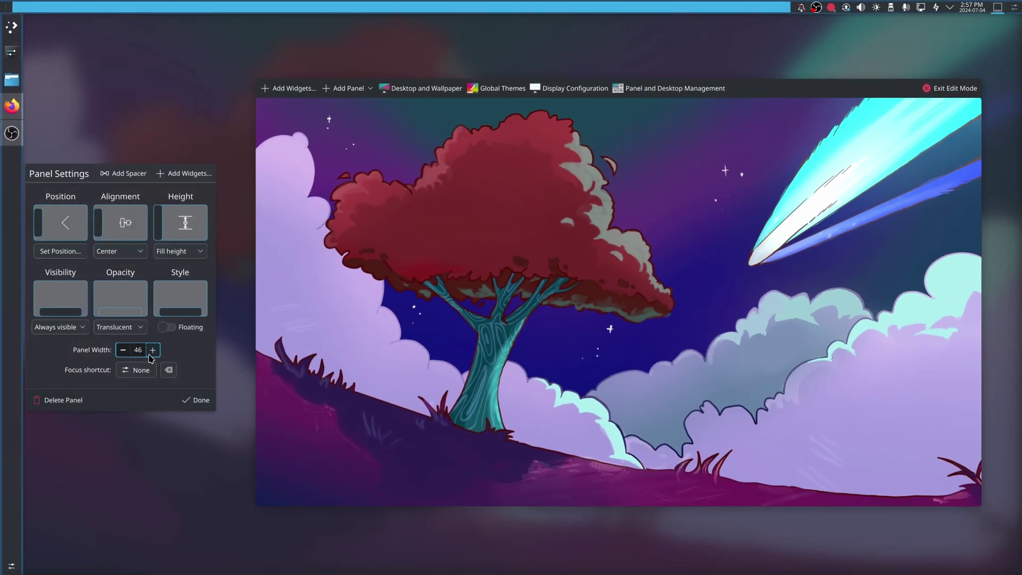
left_click(151, 352)
left_click(151, 351)
left_click(151, 352)
left_click(152, 352)
left_click(152, 352)
left_click(152, 351)
left_click(152, 351)
left_click(153, 351)
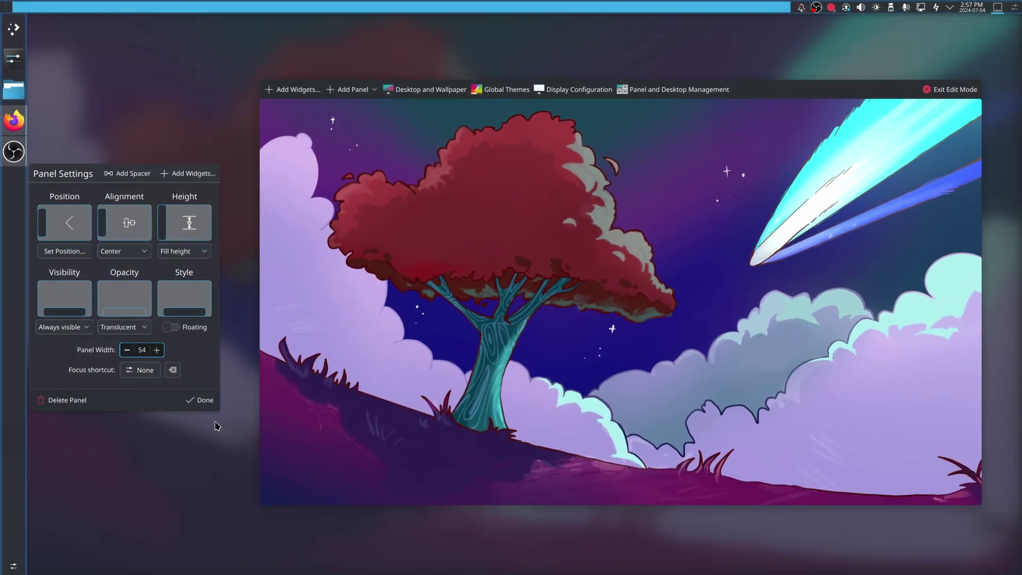
left_click(205, 402)
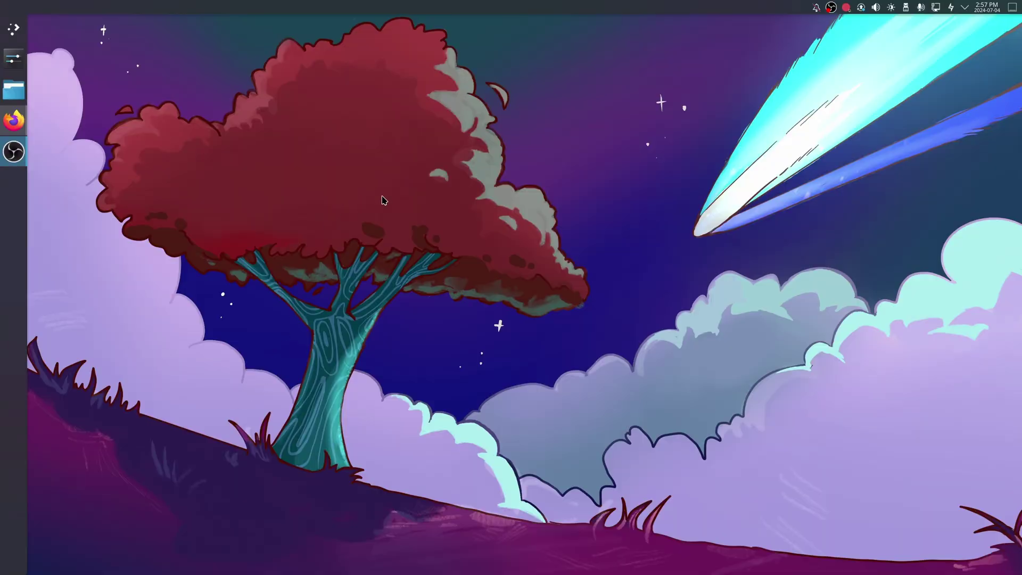
Reconfigure the left dock to narrow its width to 52 and click Done
right_click(19, 203)
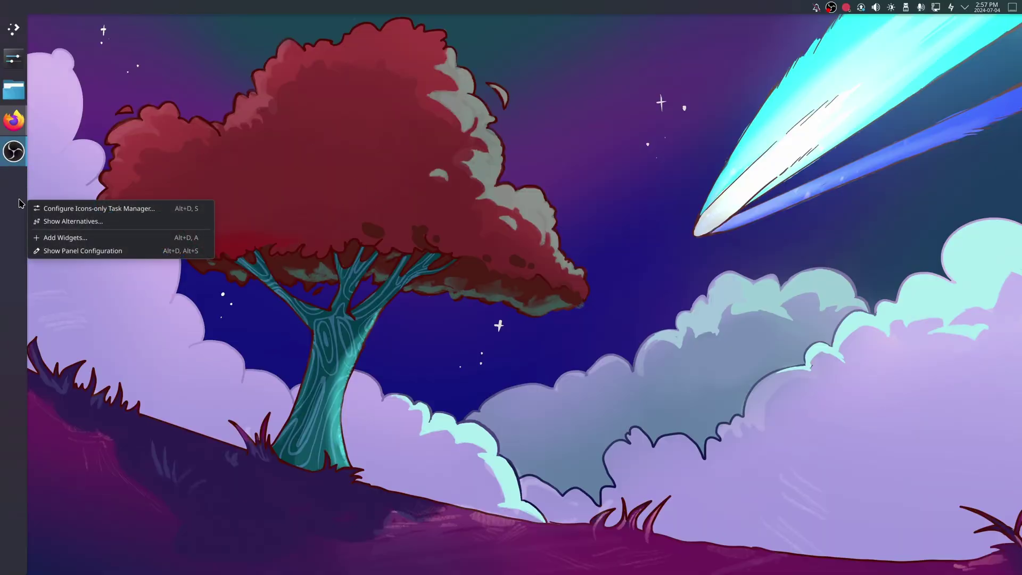
left_click(59, 250)
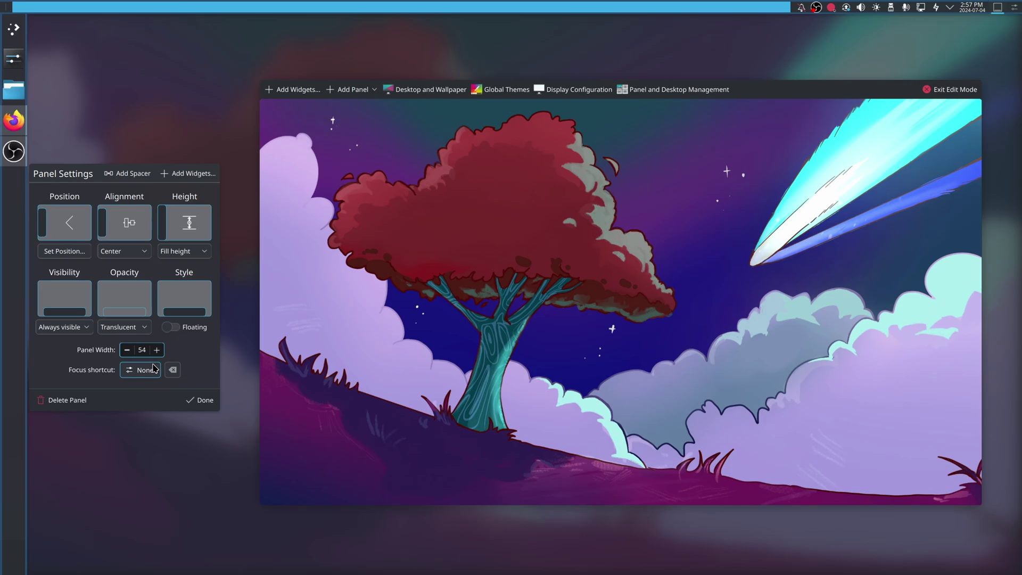
left_click(127, 350)
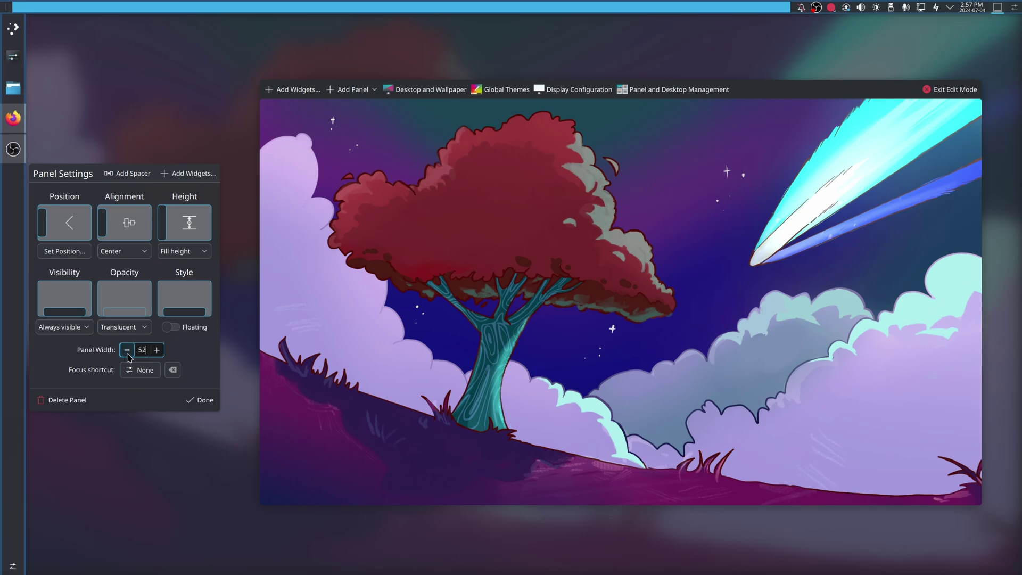
left_click(208, 400)
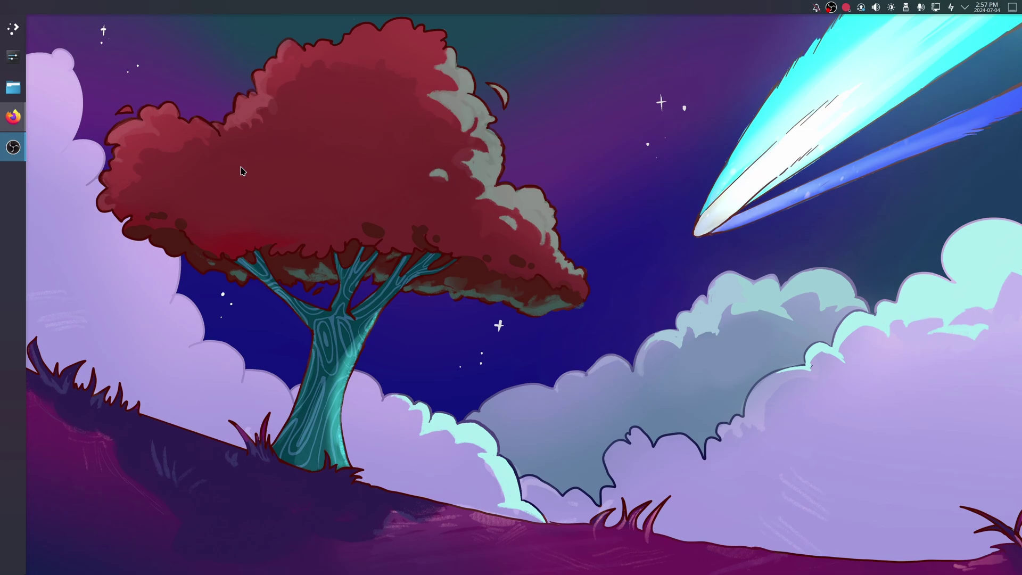
Toggle the application launcher open and closed from its new dock position
right_click(16, 36)
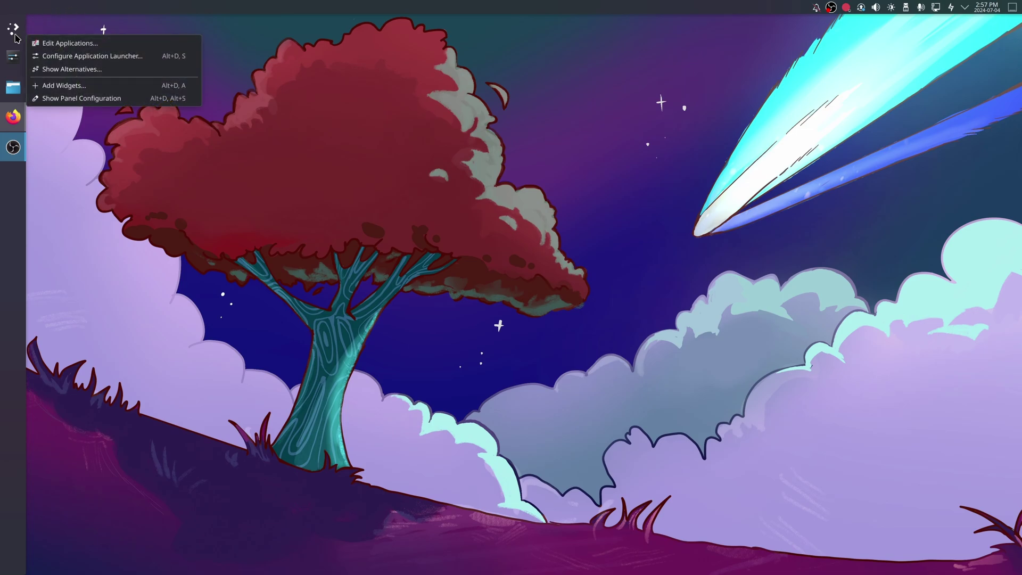
left_click(15, 35)
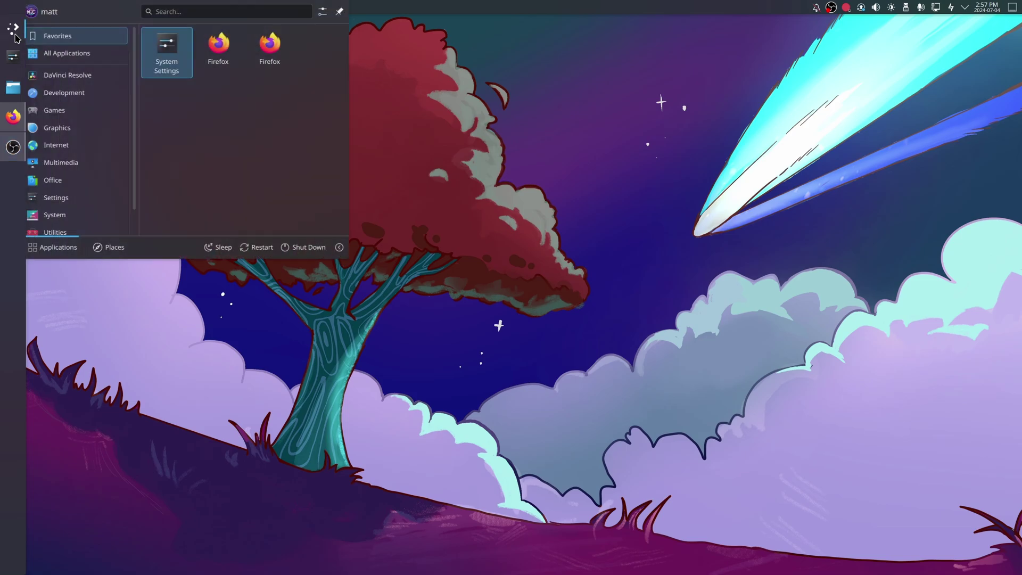
left_click(15, 35)
left_click(15, 36)
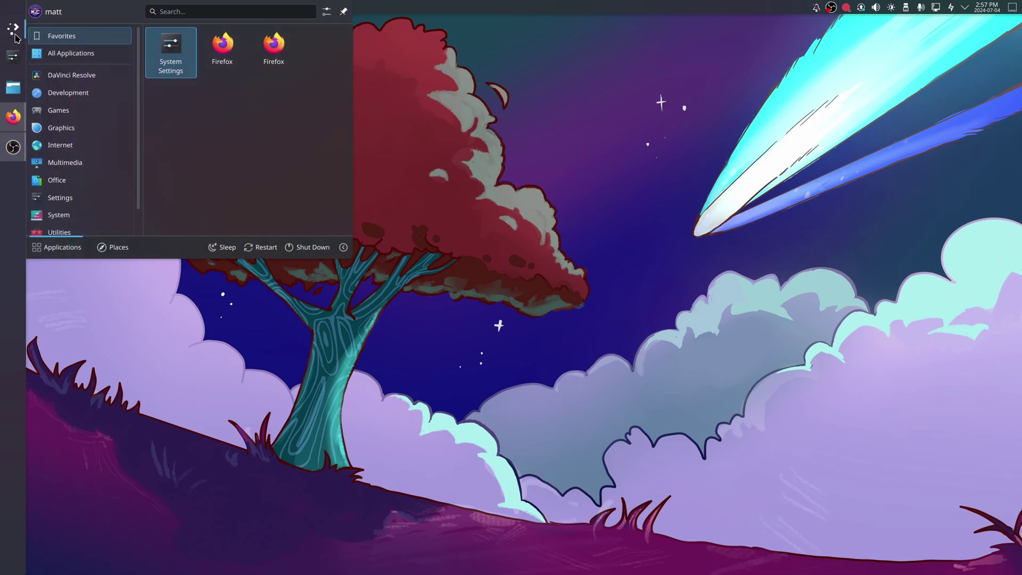
left_click(15, 36)
right_click(94, 46)
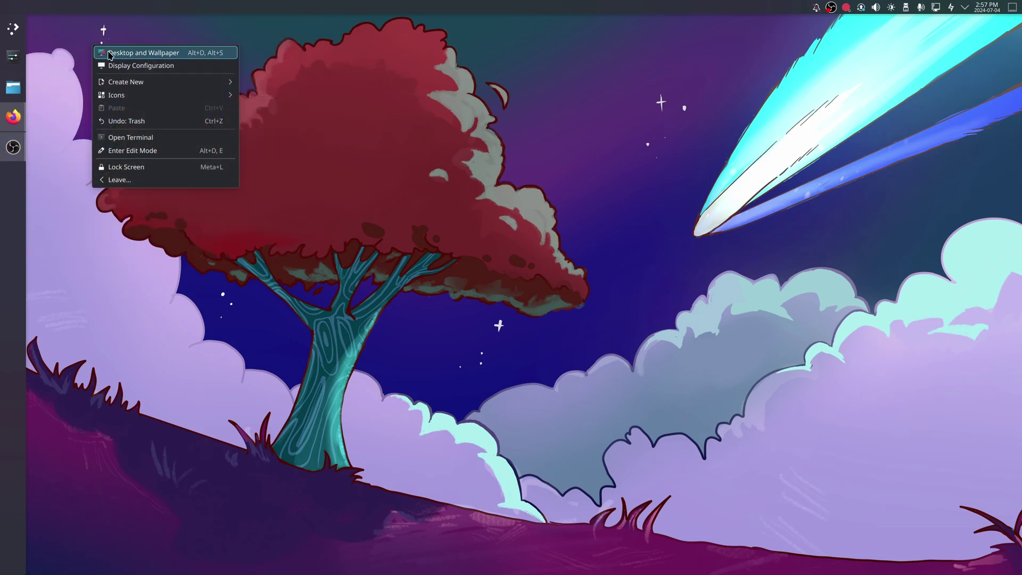
Enter the left dock's configuration, launch Add Widgets, and expand Get New Widgets
right_click(23, 213)
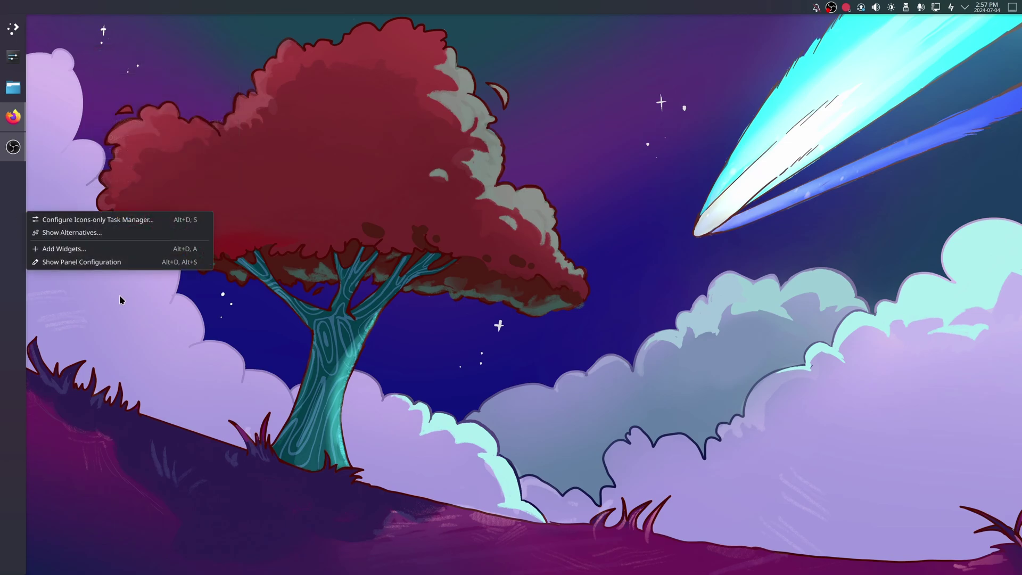
left_click(107, 261)
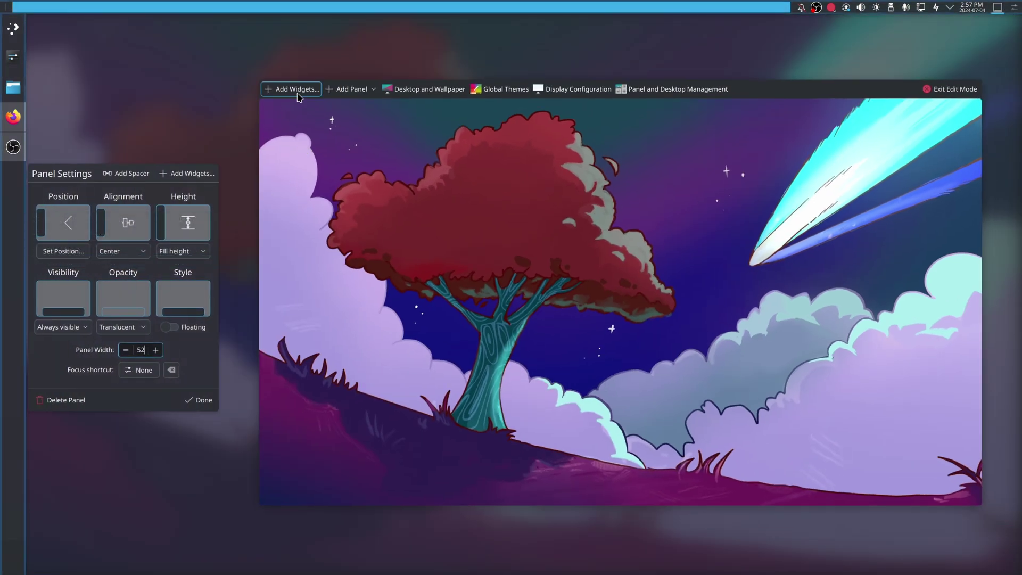
left_click(298, 90)
left_click(183, 25)
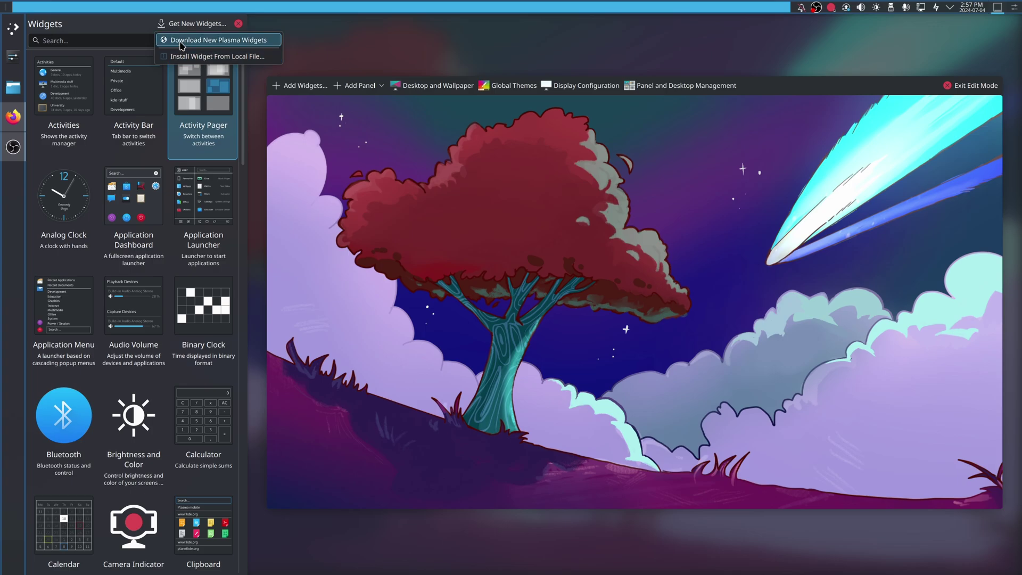
Browse downloadable Plasma widgets searching 'sta' then 'menu', and close the store without installing
left_click(183, 42)
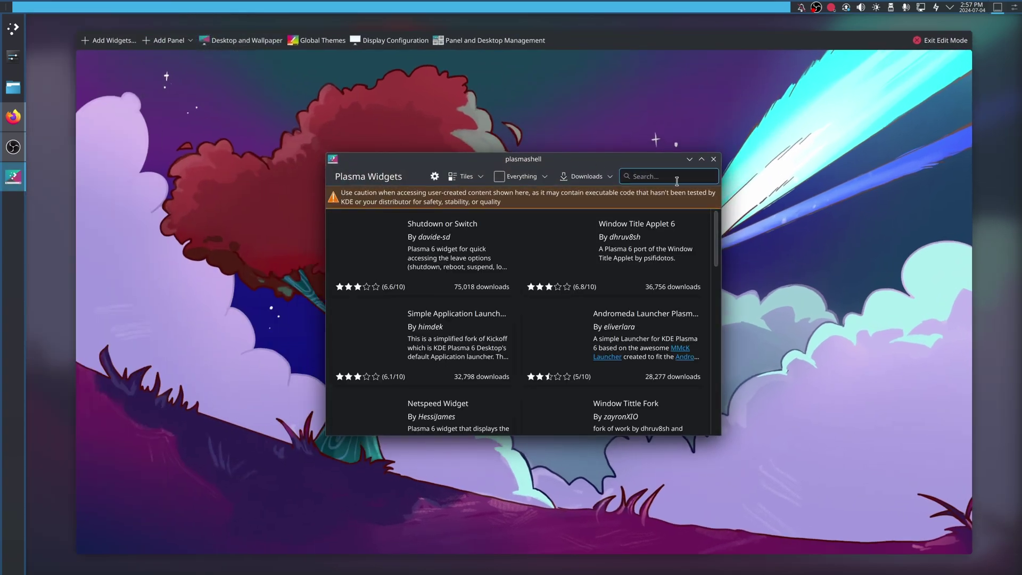
type("start menu")
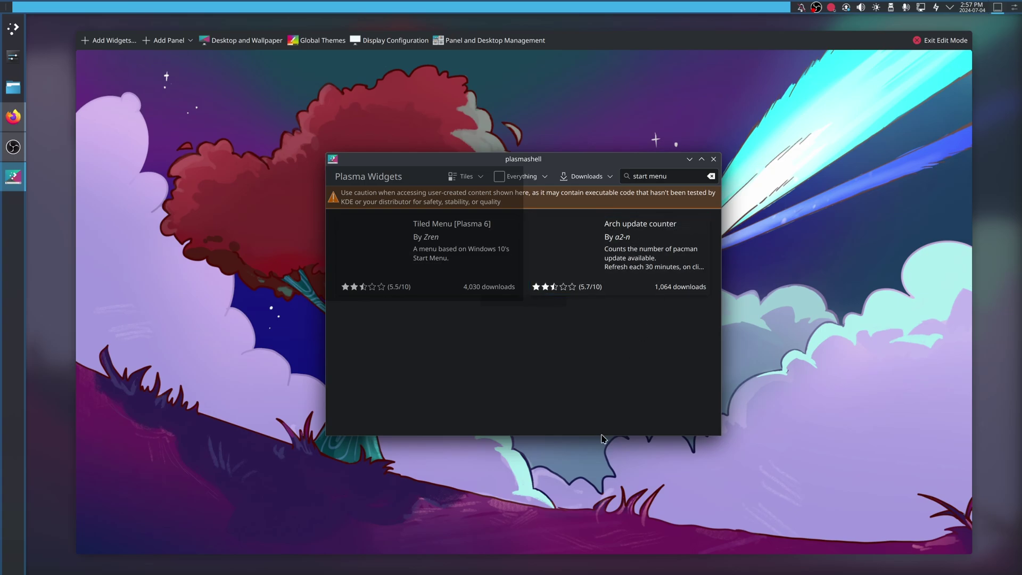
left_click(711, 175)
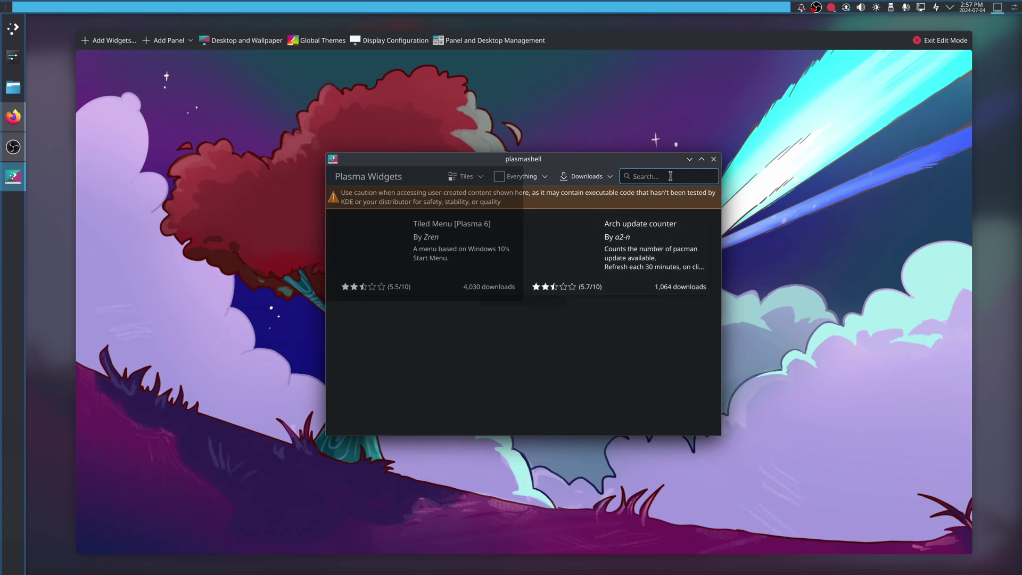
type("menu")
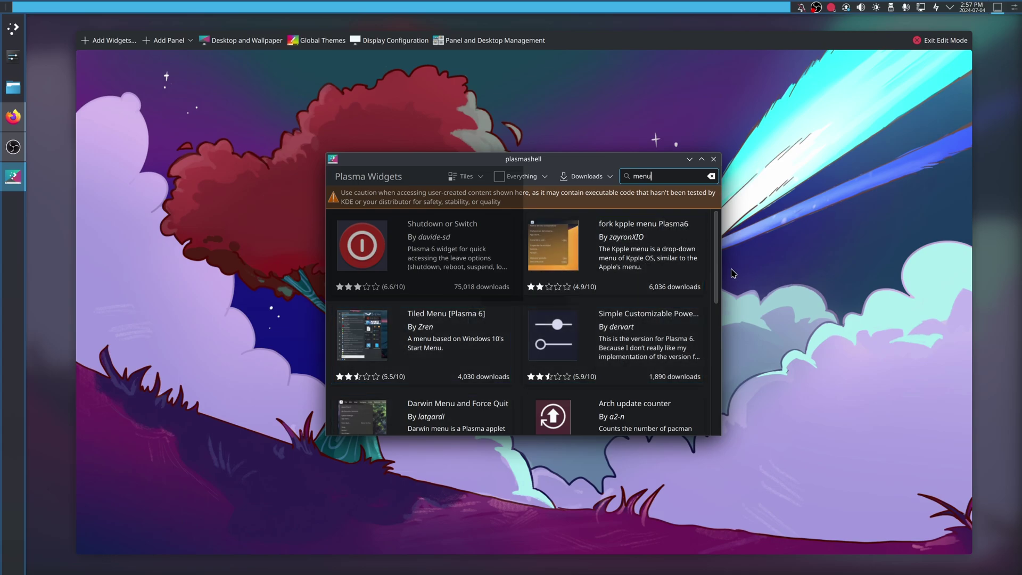
scroll(715, 317, "down", 3)
left_click_drag(716, 317, 716, 374)
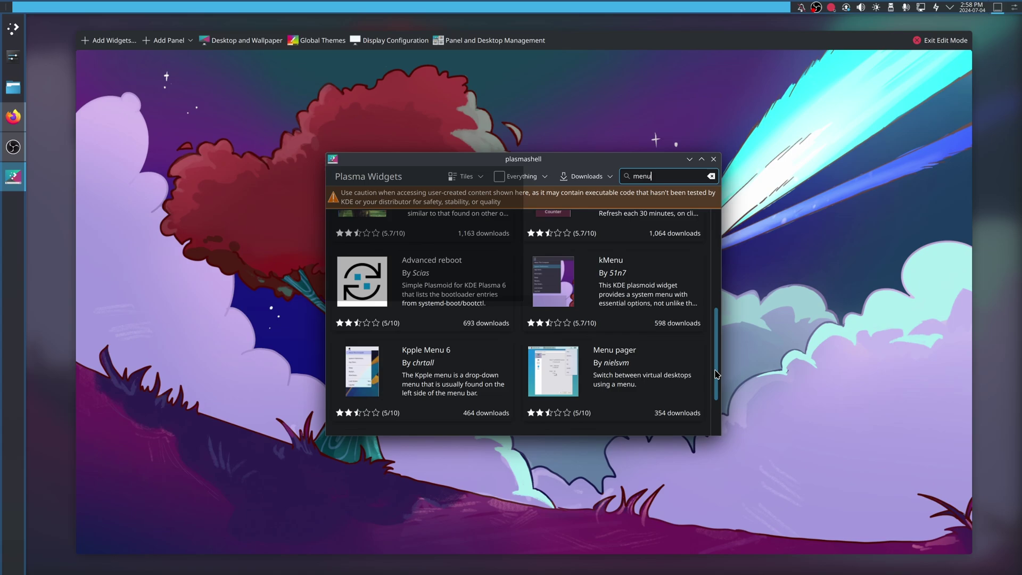
left_click_drag(716, 374, 716, 276)
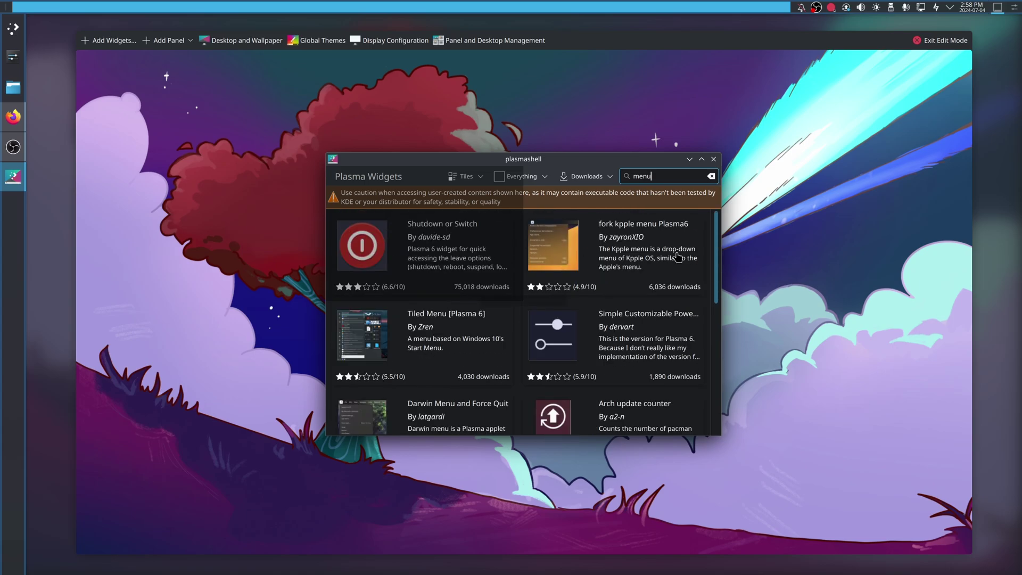
left_click(714, 159)
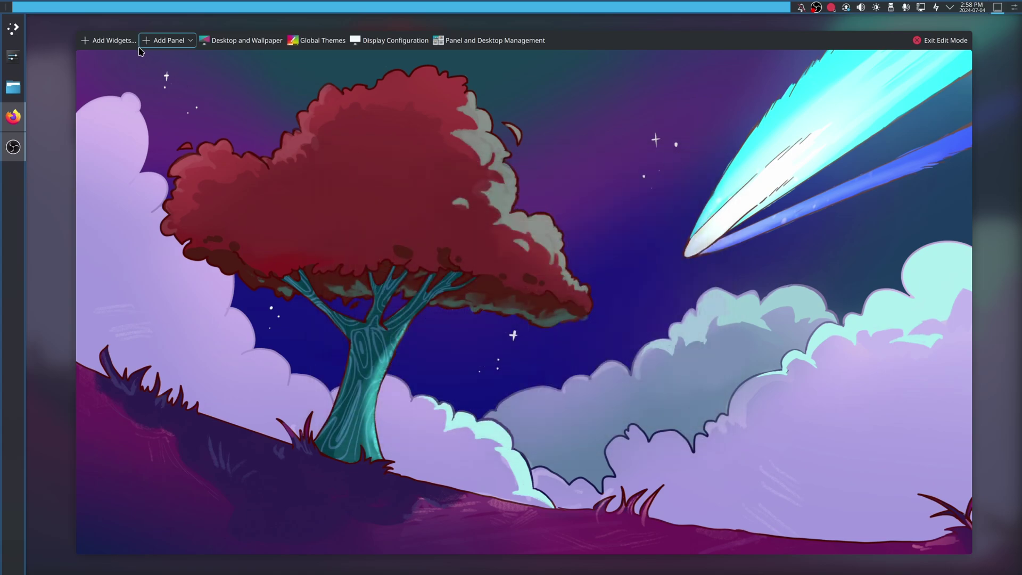
Search widgets for 'launcher' and drag Application Dashboard to the top of the left panel
left_click(113, 40)
type("la")
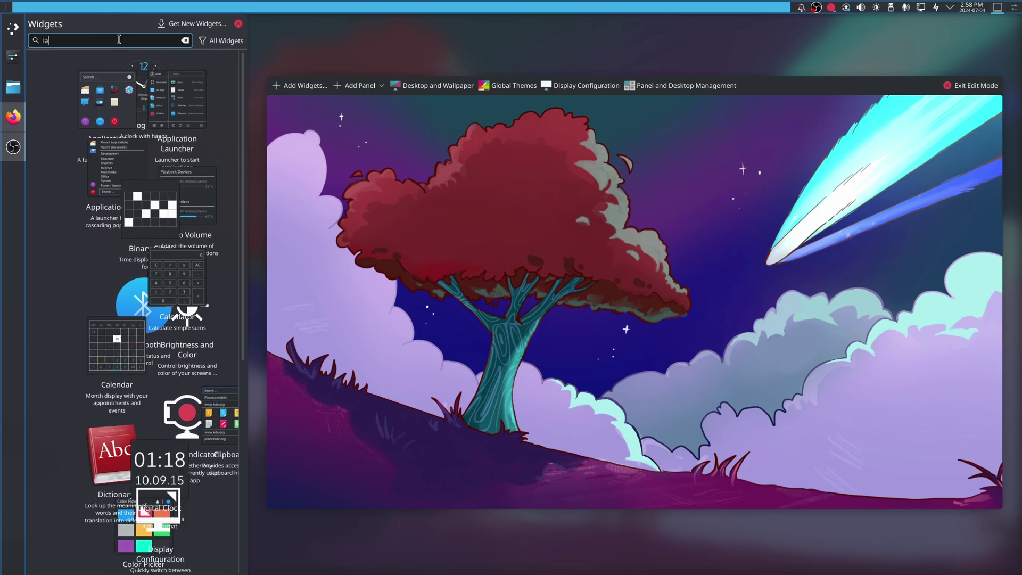
type("uncher")
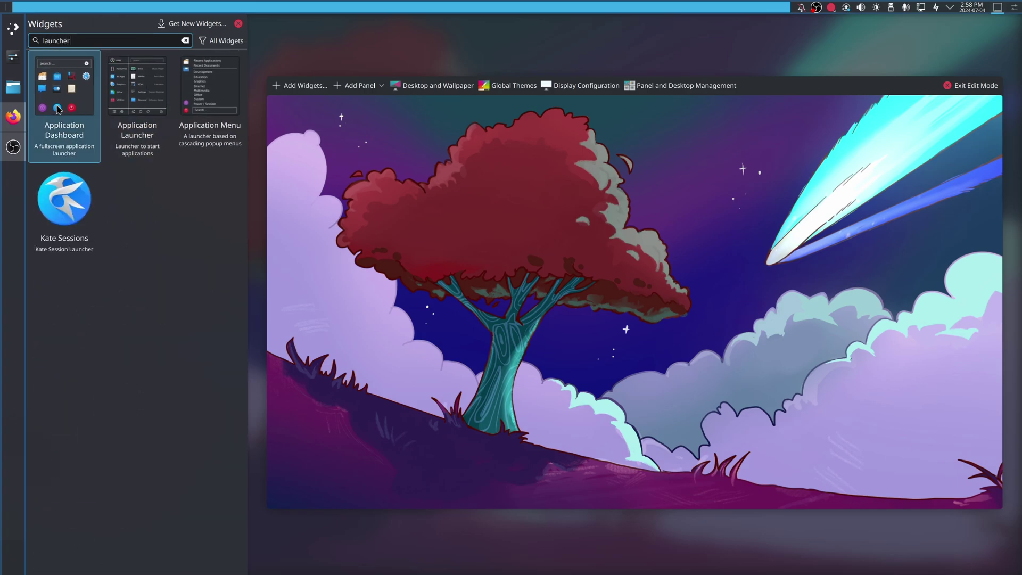
left_click_drag(54, 108, 8, 3)
Remove the old Application Launcher from the left panel and exit edit mode
right_click(14, 31)
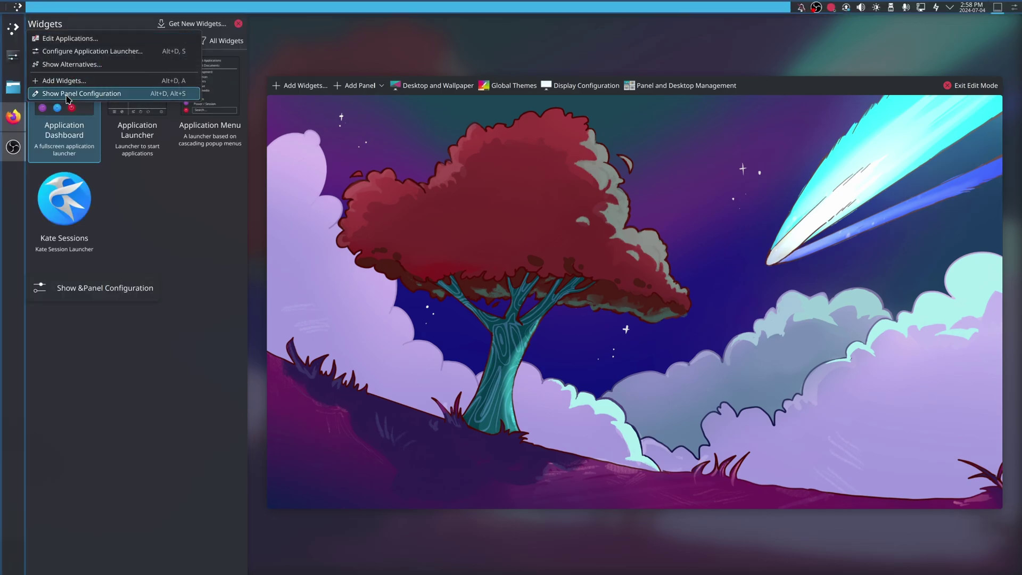
key("Escape")
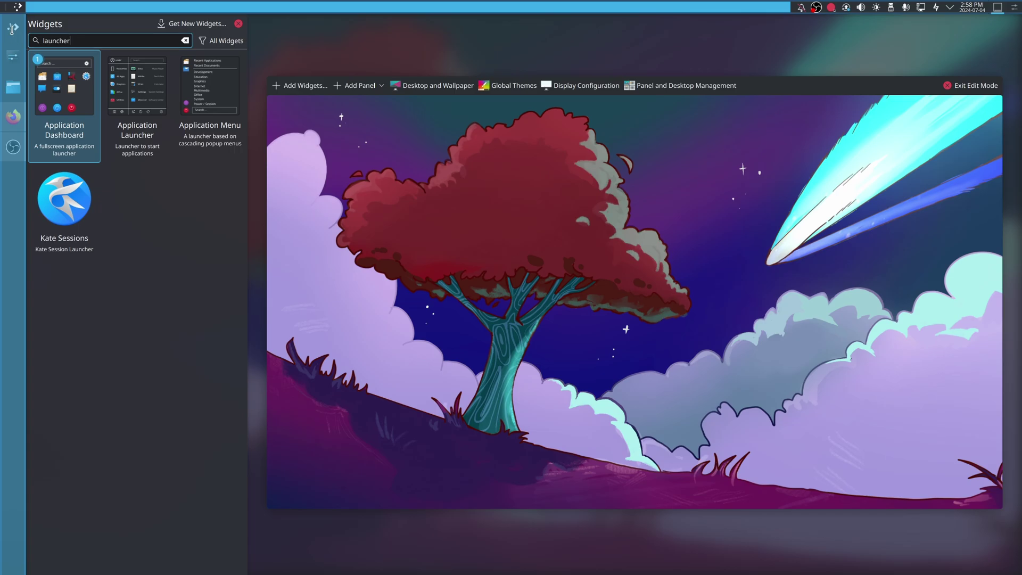
left_click(13, 29)
right_click(13, 29)
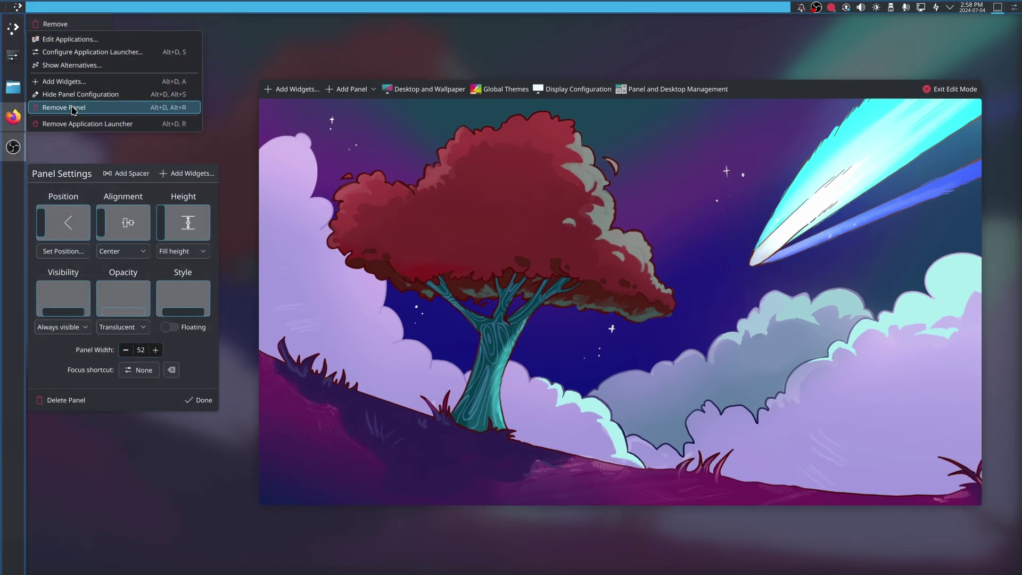
left_click(80, 124)
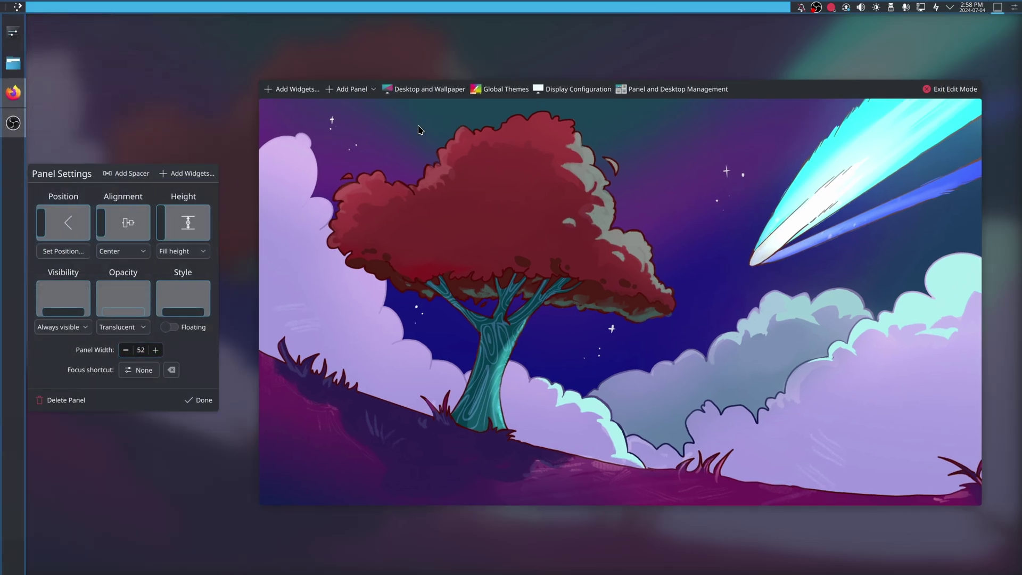
left_click(950, 89)
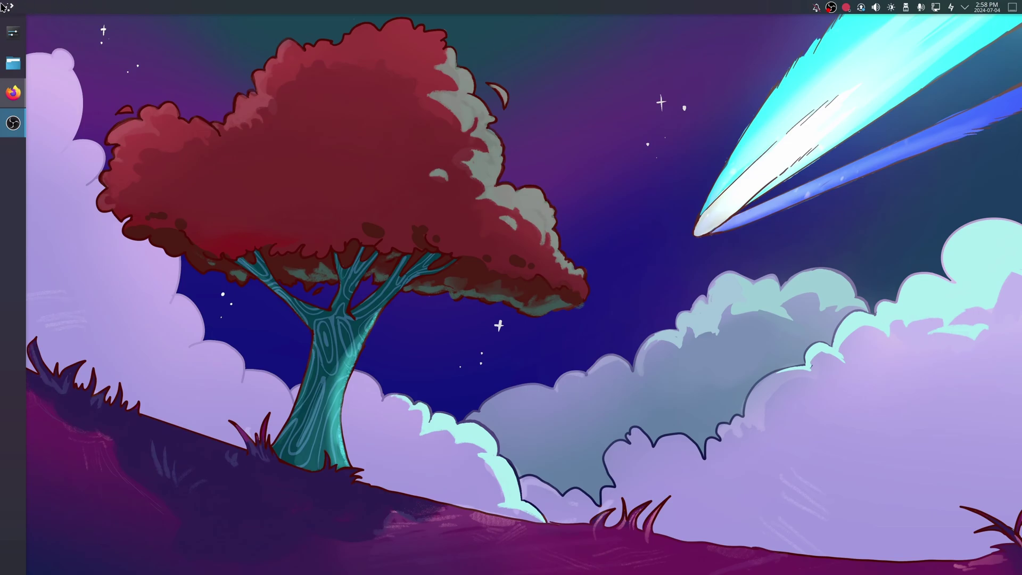
left_click(9, 8)
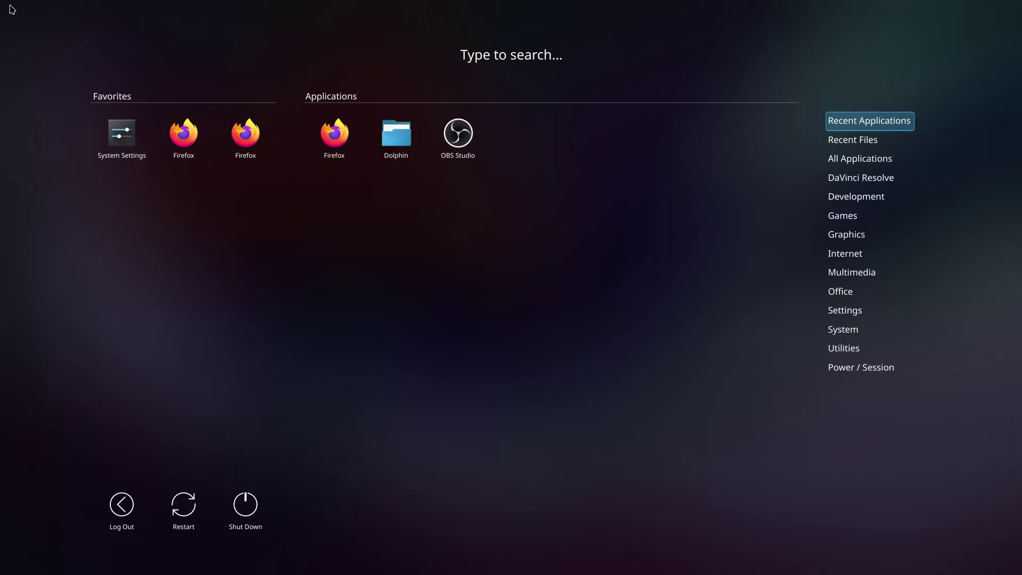
left_click(10, 8)
left_click(11, 8)
left_click(11, 8)
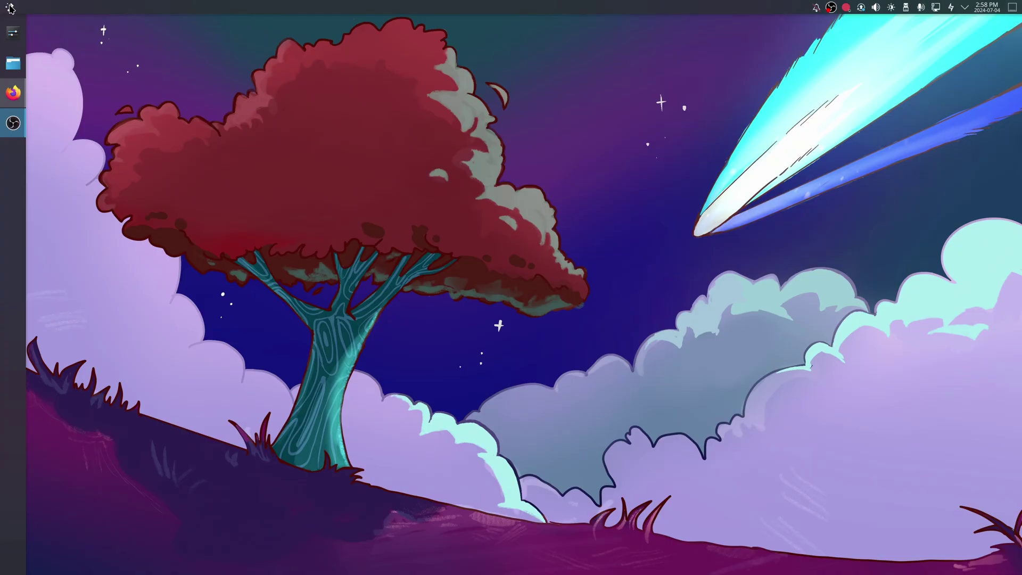
left_click(11, 8)
left_click(10, 9)
left_click(8, 9)
left_click(9, 10)
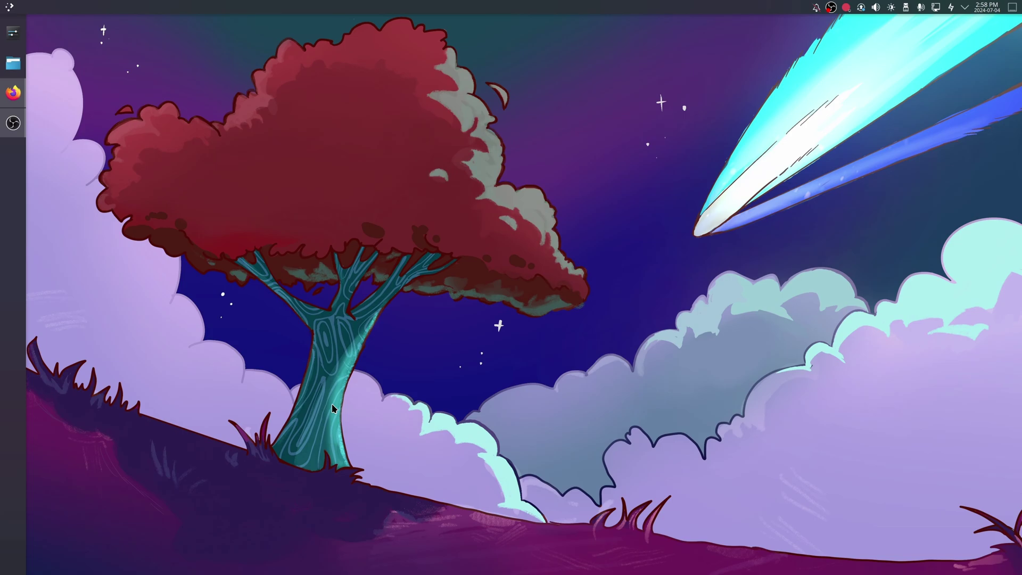
Cycle through windows back to Firefox, then open and close the Power Management popup
key("alt+Tab")
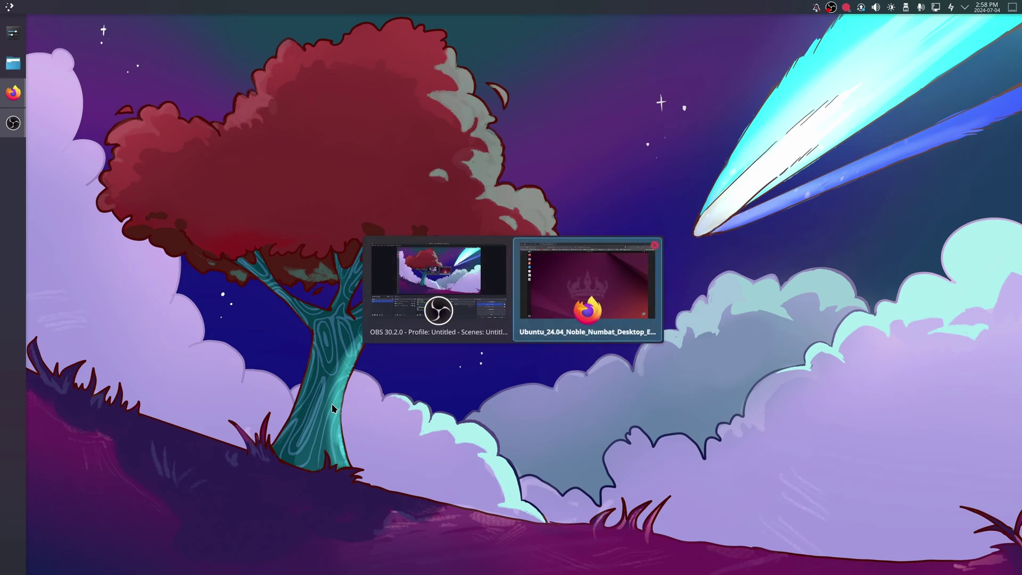
key("alt+Tab")
key("alt+Tab")
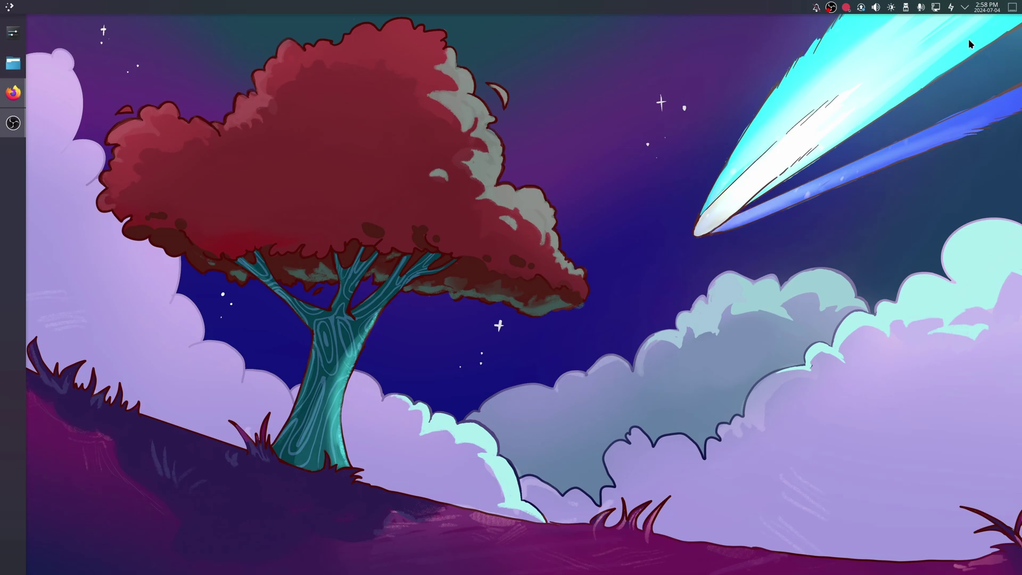
left_click(949, 10)
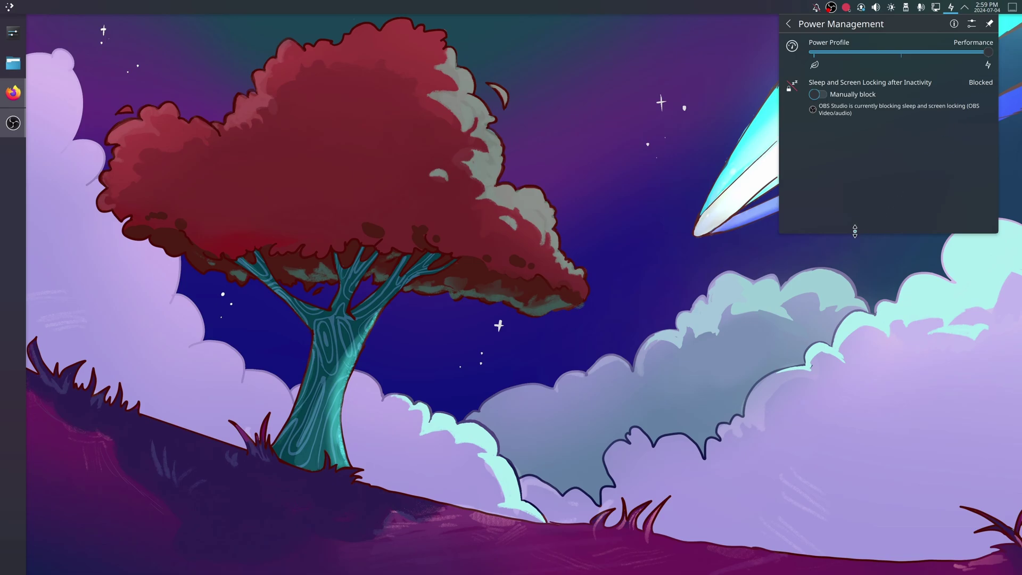
left_click(371, 295)
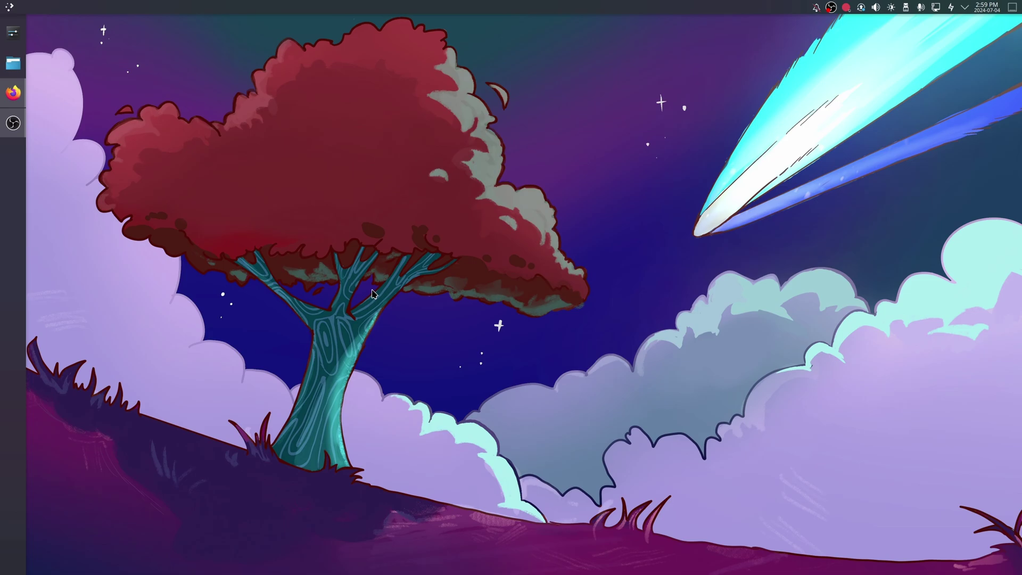
In System Tray Settings, set tray icon spacing to Small and apply
right_click(965, 11)
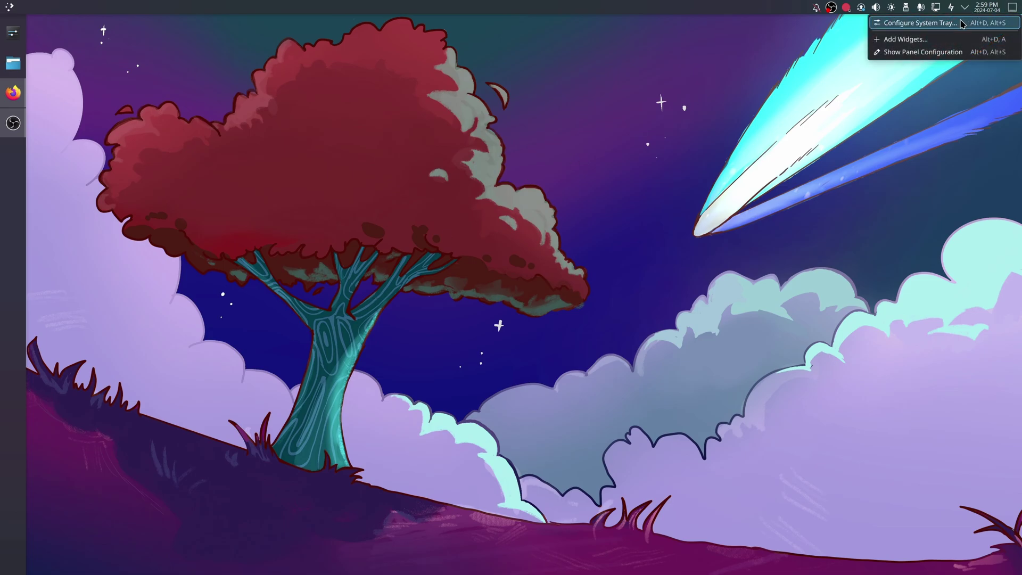
left_click(915, 23)
left_click(577, 237)
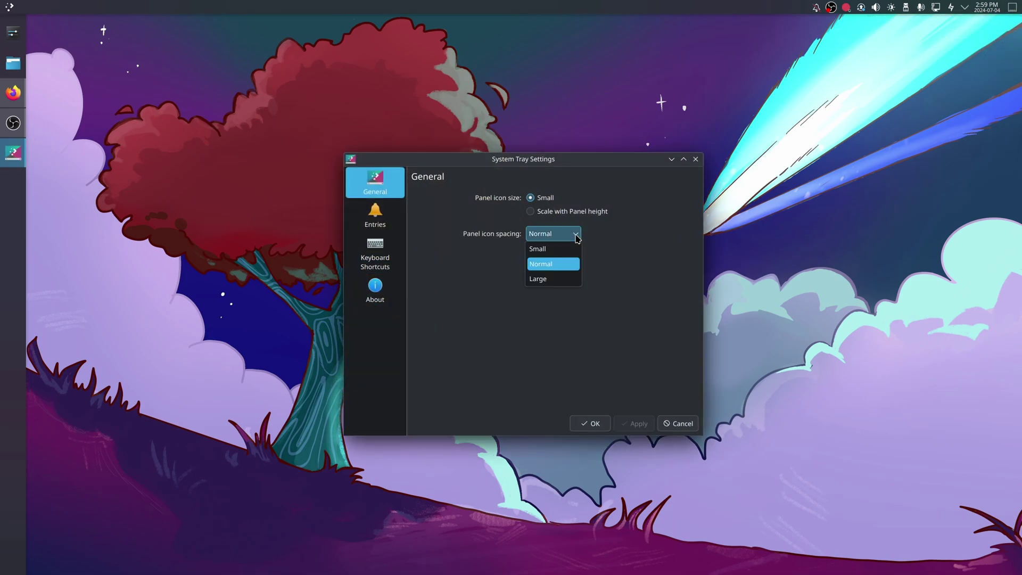
left_click(539, 248)
left_click(636, 424)
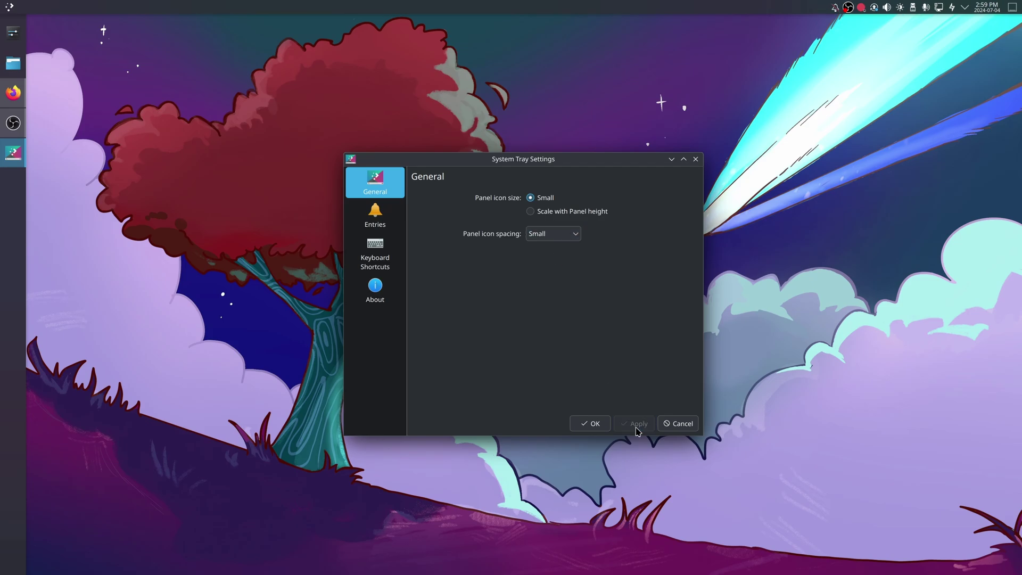
Make Updates always hidden, and keep Wayland bridge and Bluetooth shown when relevant
left_click(374, 223)
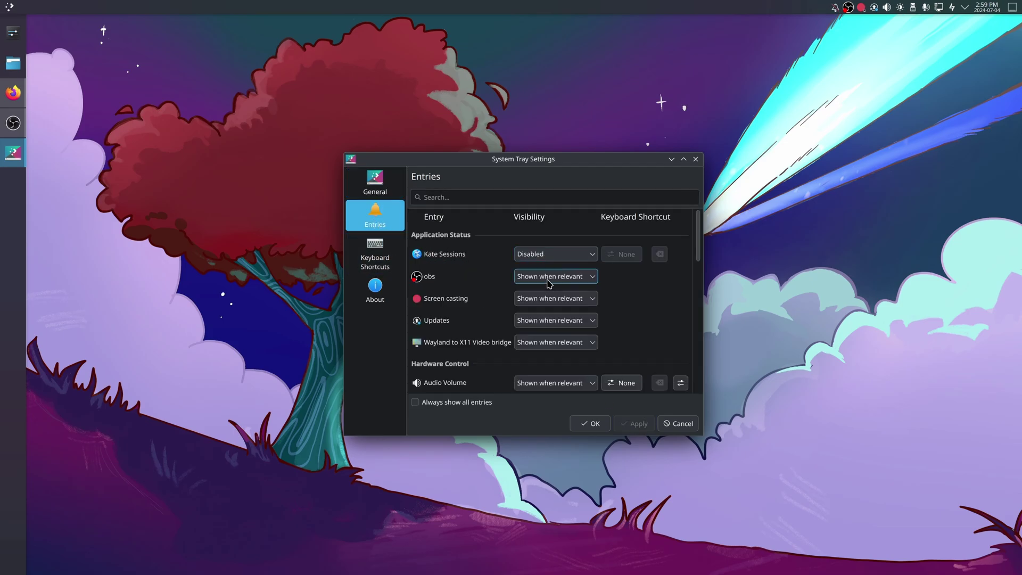
scroll(532, 298, "down", 1)
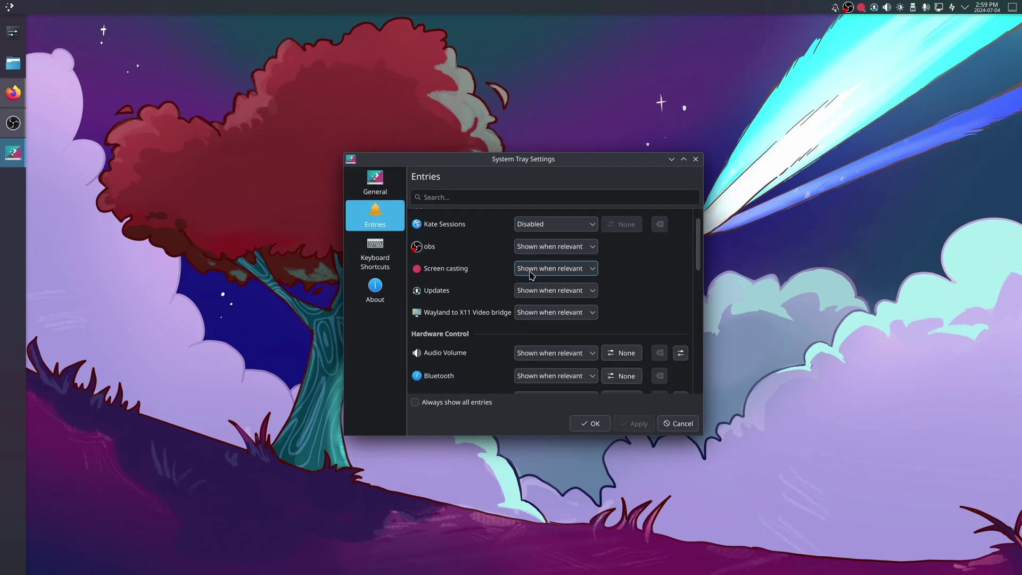
left_click(533, 292)
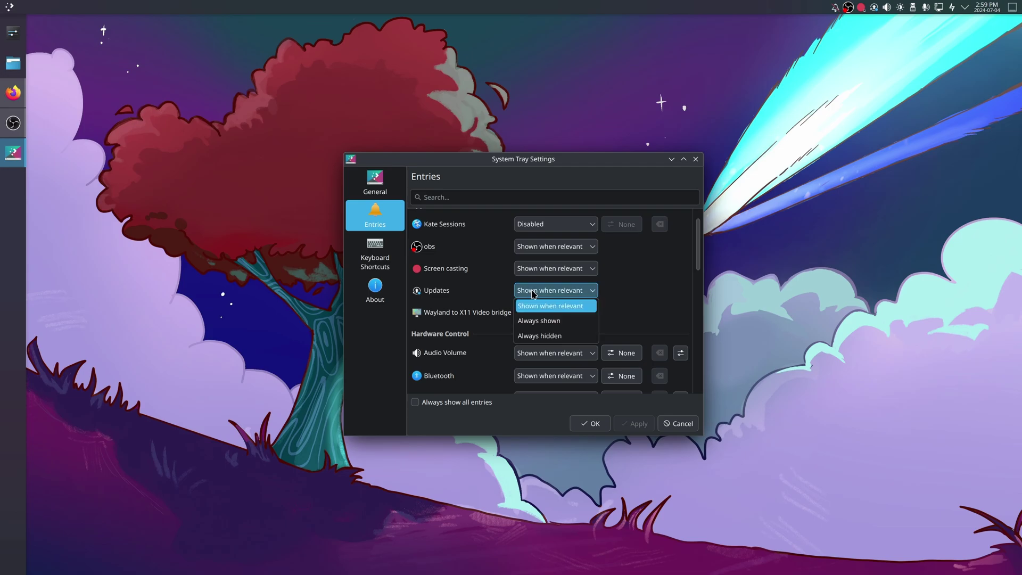
left_click(559, 340)
scroll(494, 326, "down", 2)
left_click(530, 254)
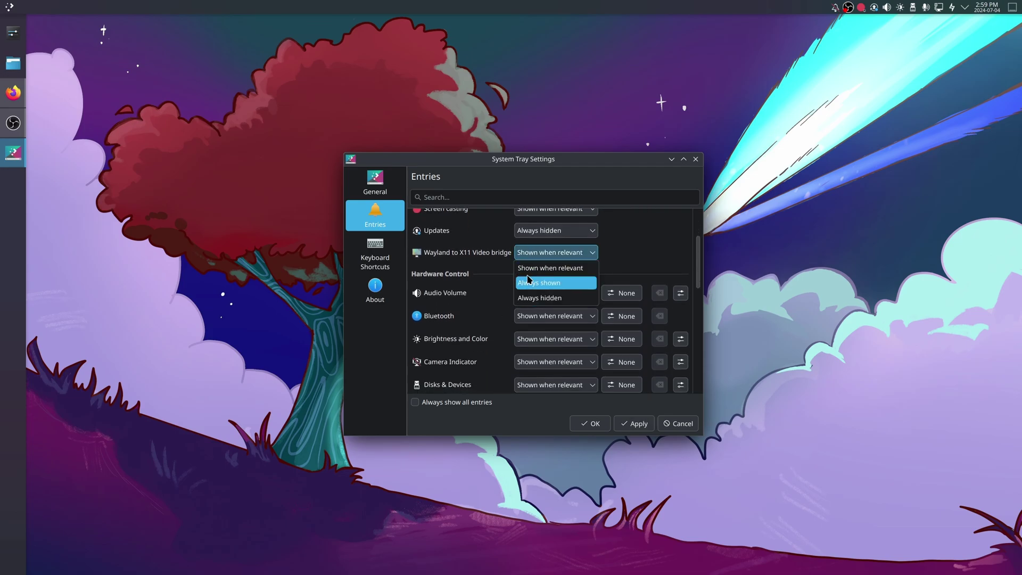
left_click(528, 267)
scroll(539, 271, "down", 2)
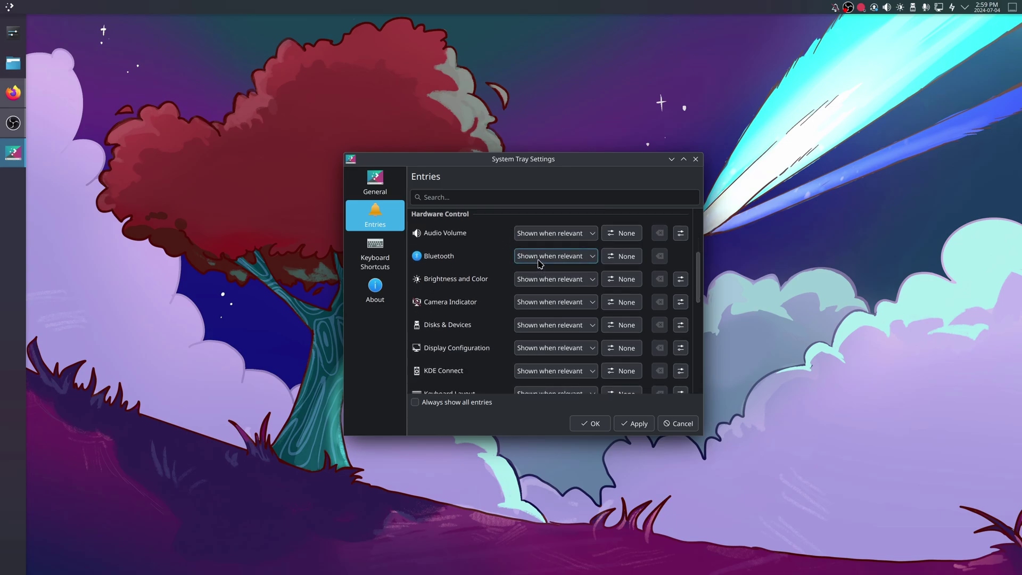
left_click(540, 264)
left_click(539, 285)
scroll(539, 288, "up", 1)
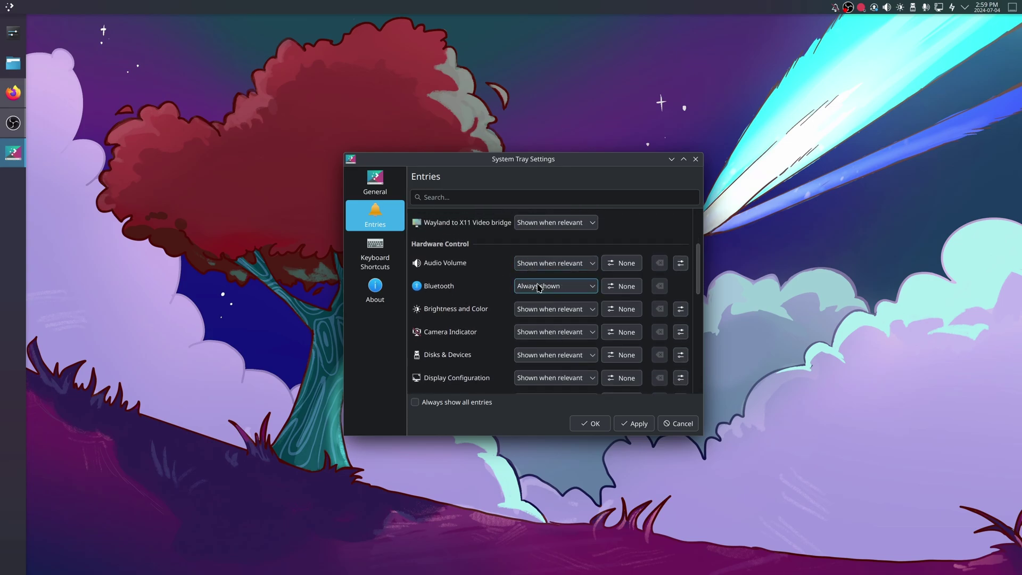
scroll(539, 287, "up", 1)
left_click(538, 317)
left_click(557, 336)
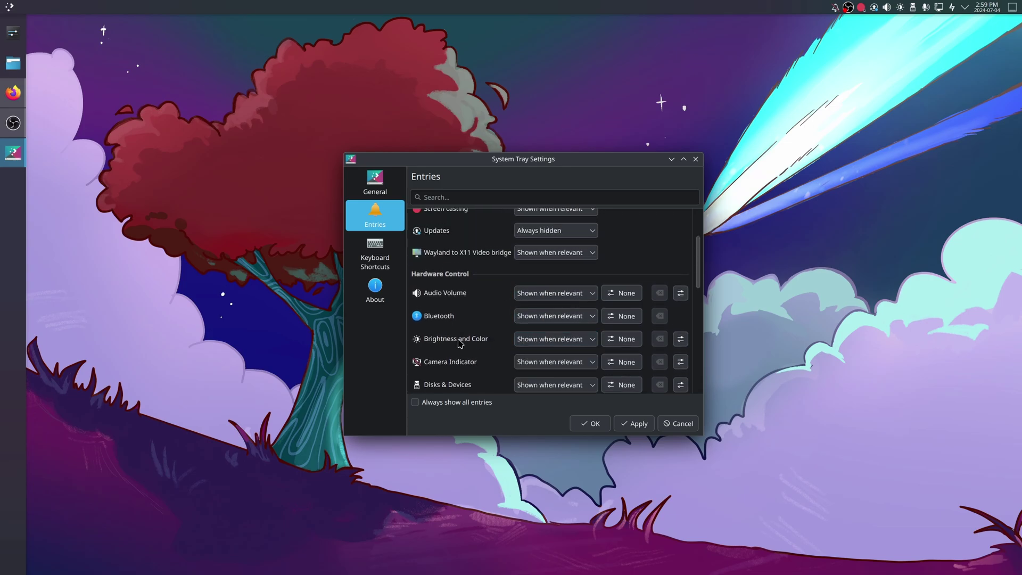
Disable Disks & Devices, Display Configuration, KDE Connect, Keyboard Layout and Lock Keys Status entries
scroll(460, 343, "down", 4)
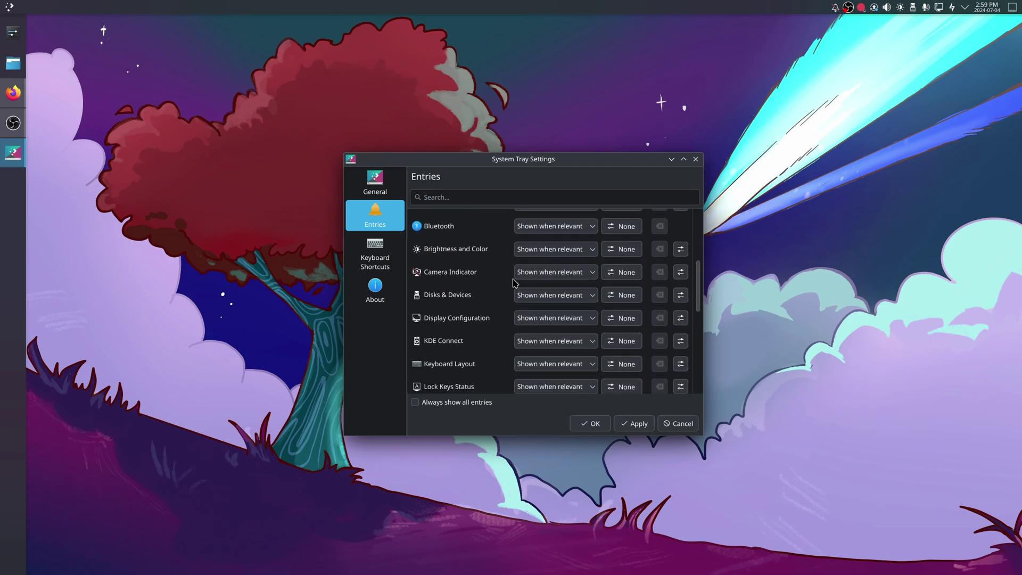
scroll(493, 282, "down", 1)
left_click(553, 265)
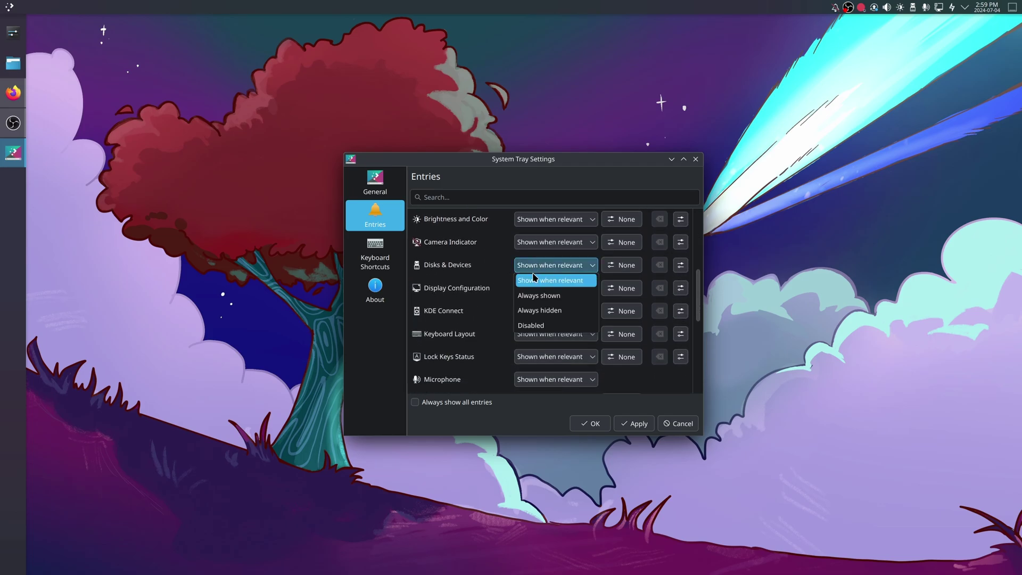
left_click(537, 326)
scroll(538, 308, "down", 1)
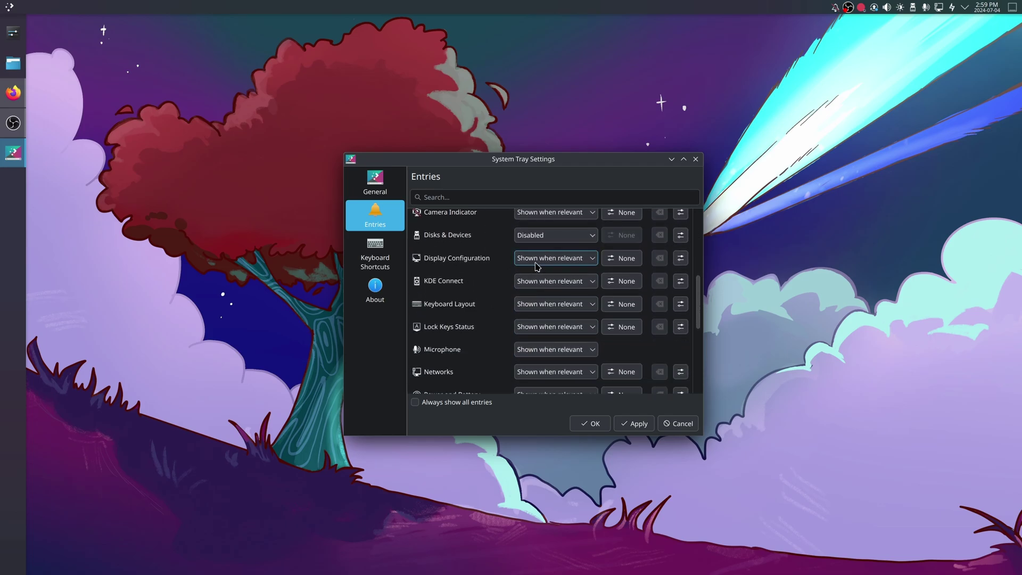
left_click(536, 266)
left_click(541, 320)
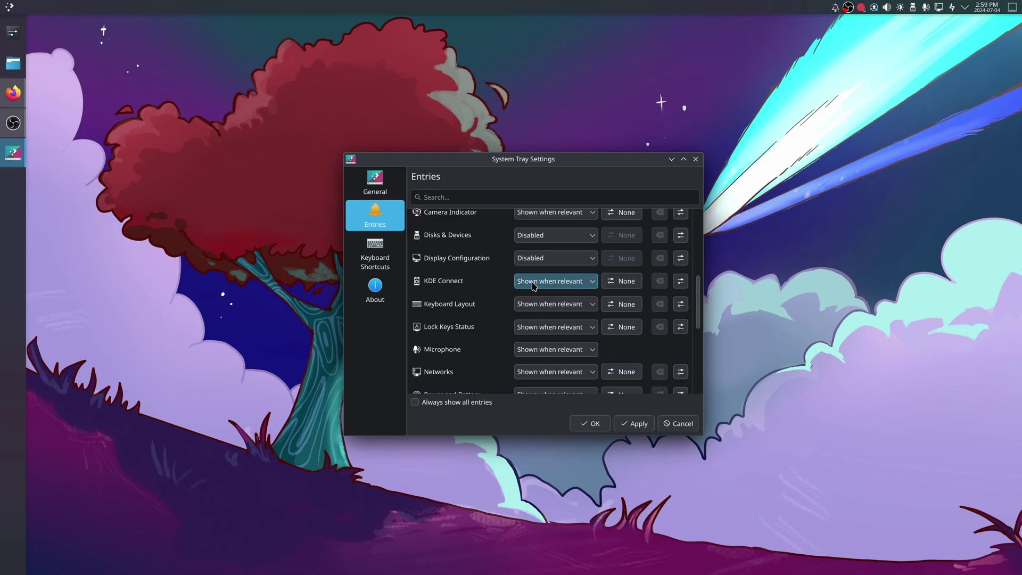
left_click(534, 286)
left_click(532, 341)
left_click(532, 305)
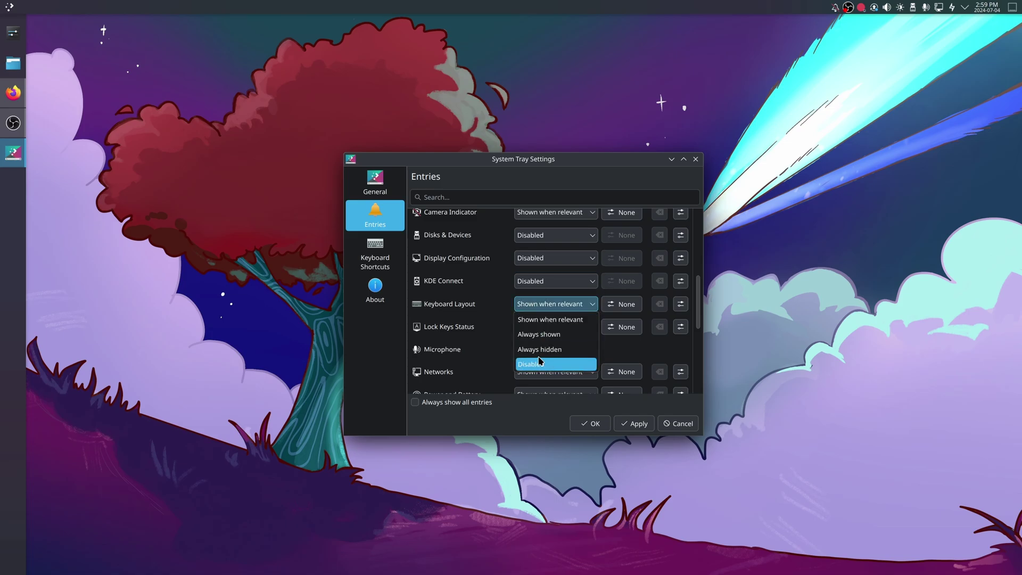
left_click(540, 361)
left_click(535, 329)
left_click(548, 387)
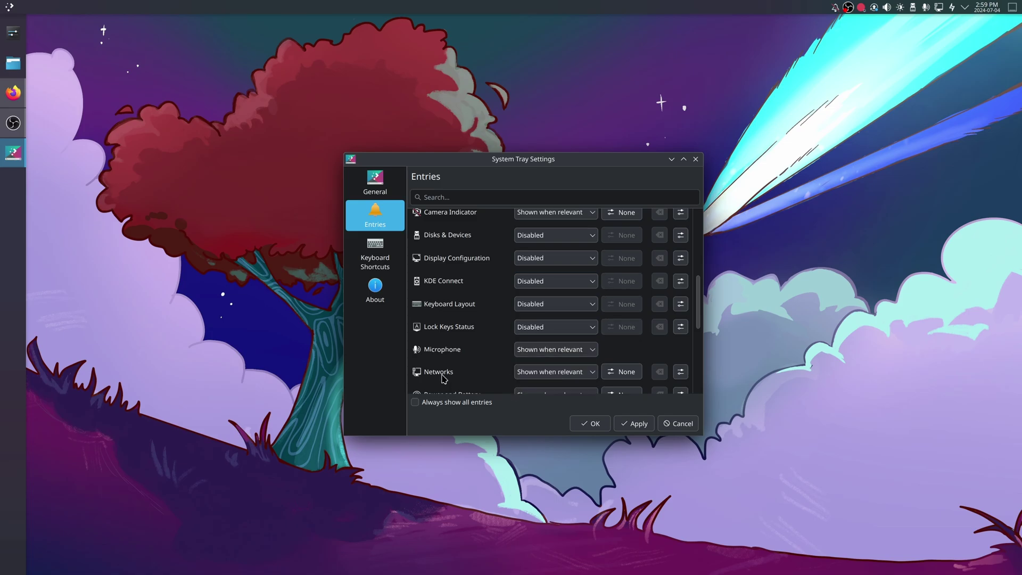
Disable the Printers, Clipboard, Input Method, Notifications and Vaults tray entries
scroll(443, 377, "down", 3)
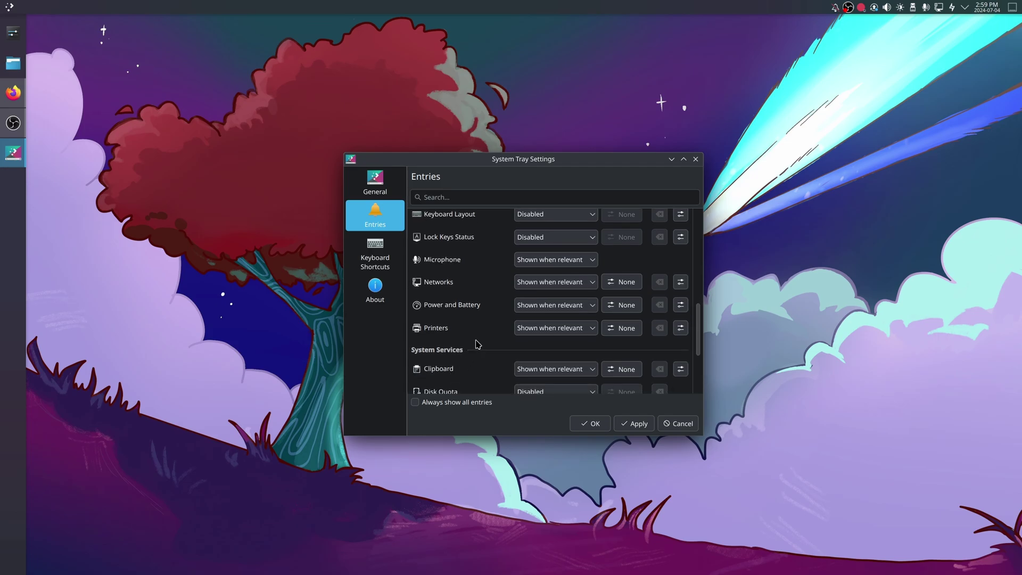
scroll(477, 343, "down", 1)
left_click(542, 297)
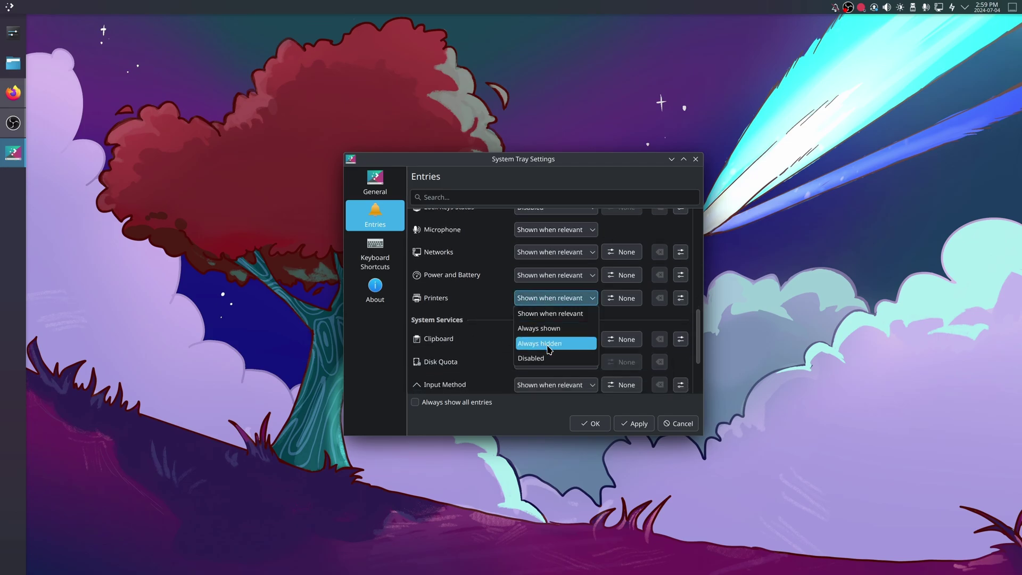
left_click(548, 353)
scroll(537, 319, "down", 3)
left_click(531, 248)
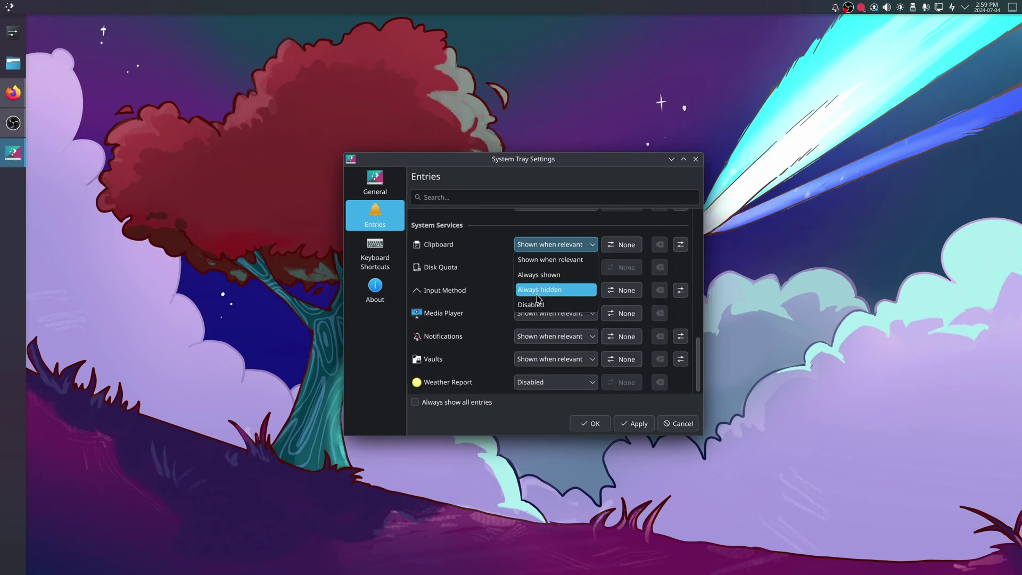
left_click(550, 292)
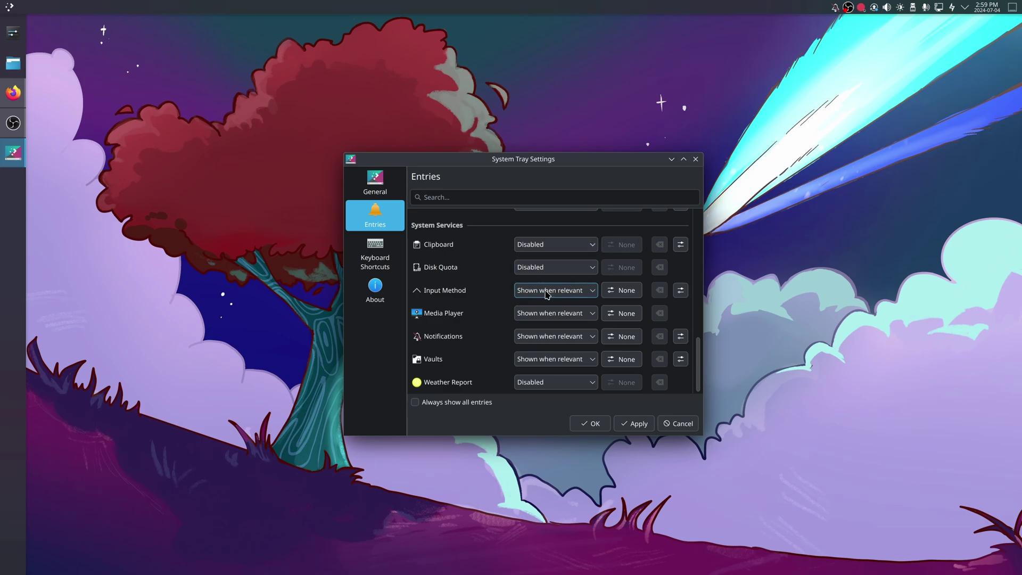
left_click(547, 295)
left_click(542, 348)
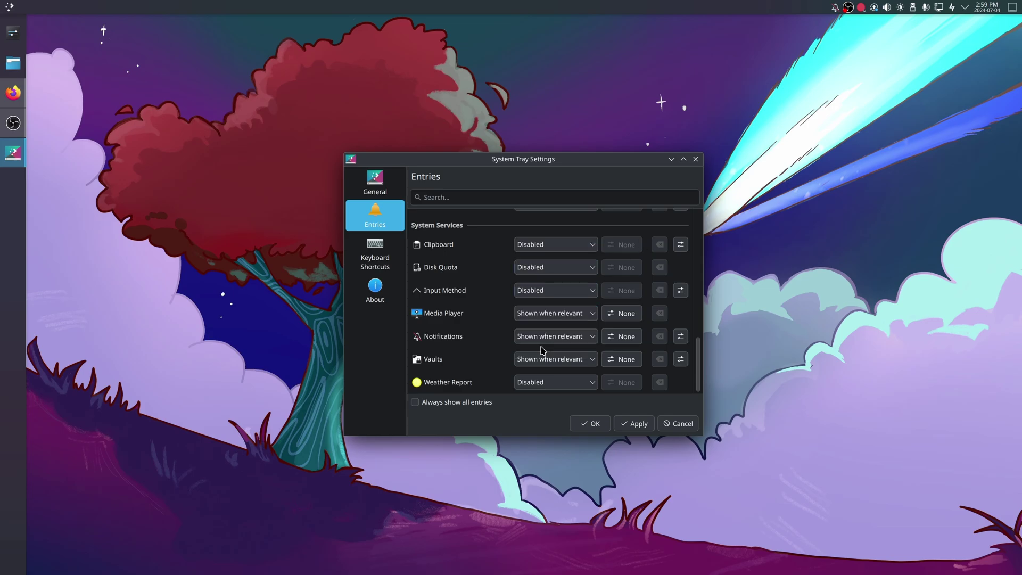
left_click(543, 338)
left_click(543, 394)
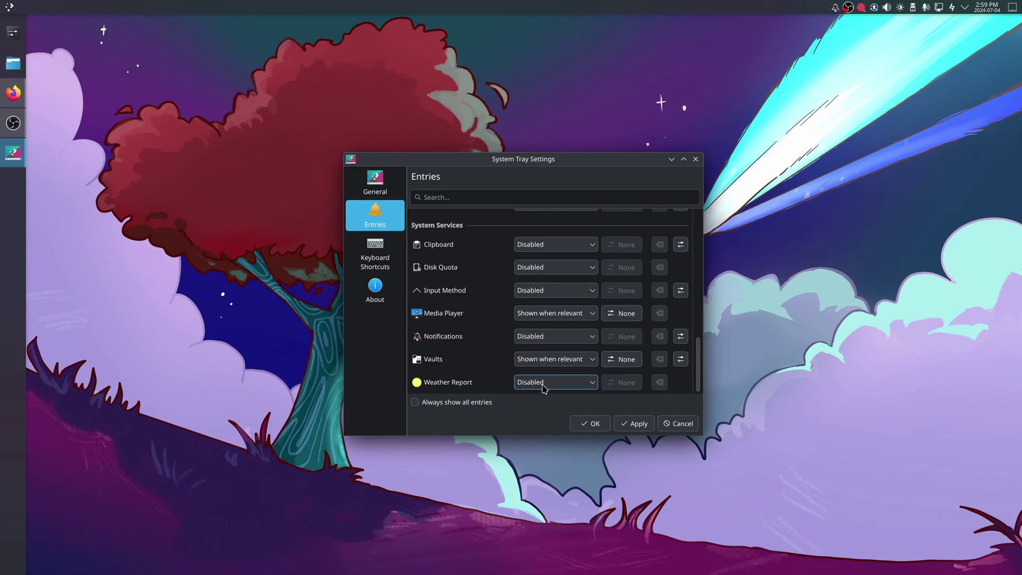
left_click(539, 360)
left_click(548, 416)
Set Weather Report to always shown, apply and confirm, then view the weather report
left_click(551, 382)
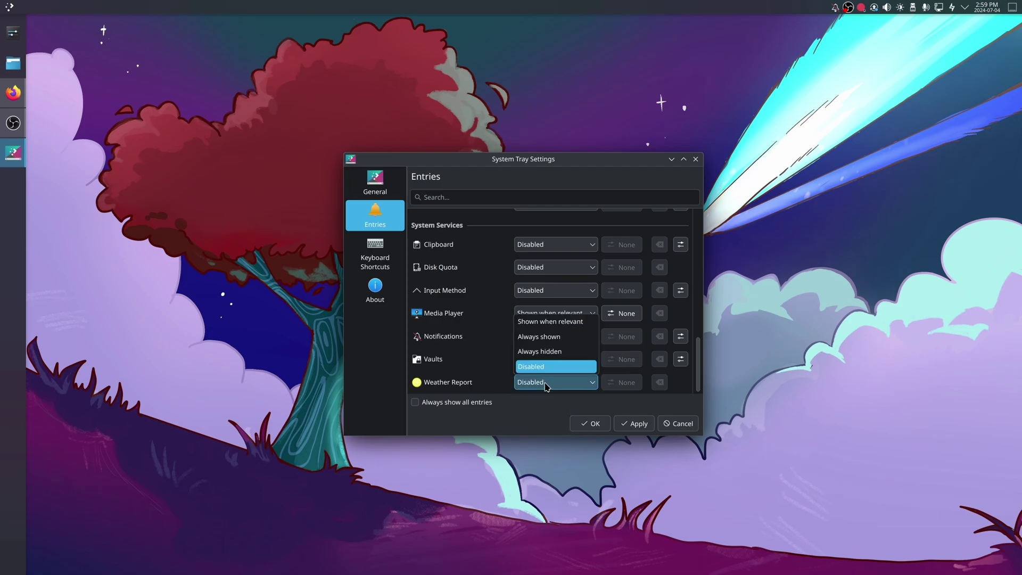
left_click(543, 337)
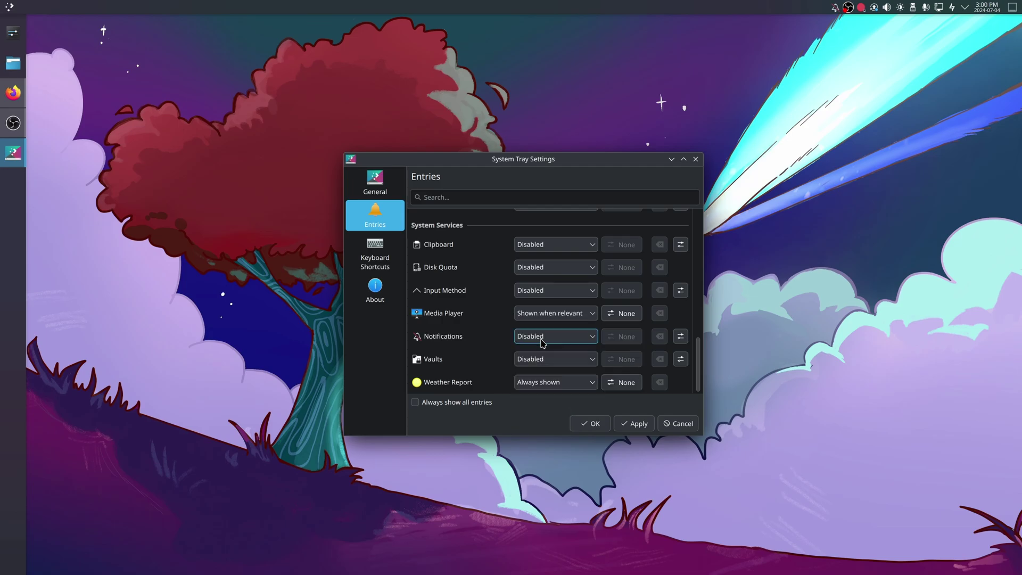
left_click(633, 424)
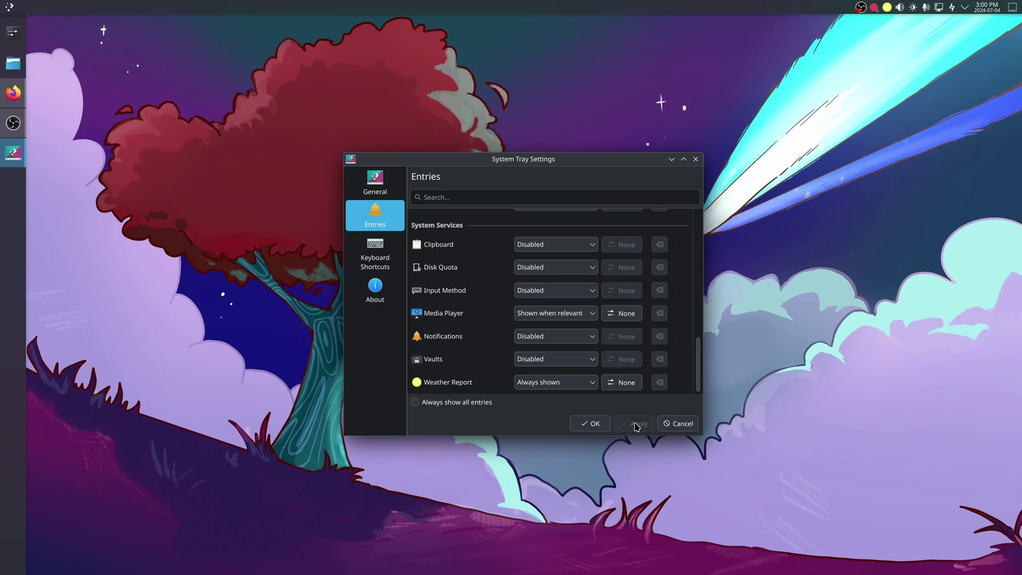
left_click(590, 424)
left_click(888, 7)
Dismiss the weather popup and open the 'ArcMenu - GitLab' result from web results
key("Escape")
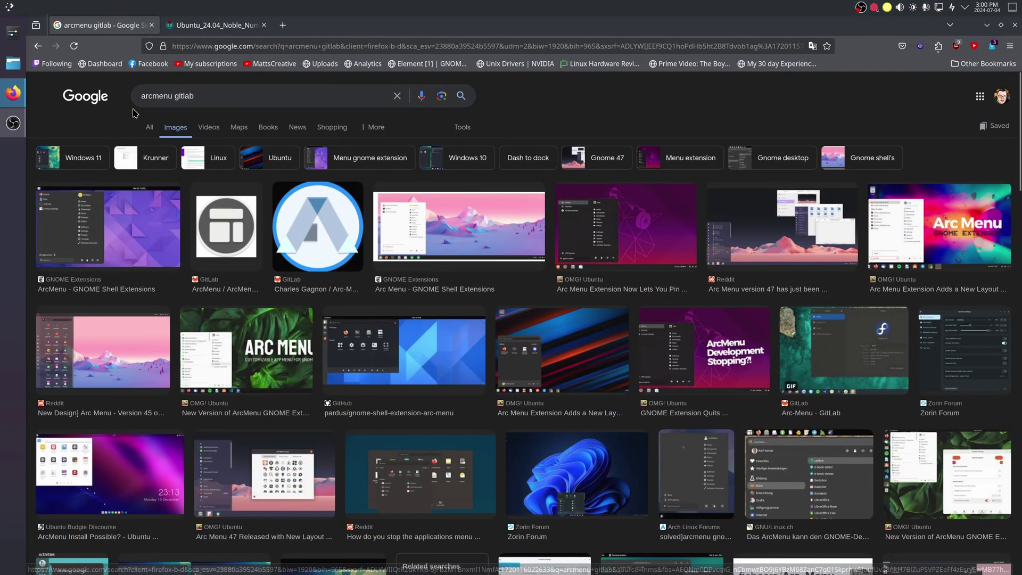
left_click(150, 130)
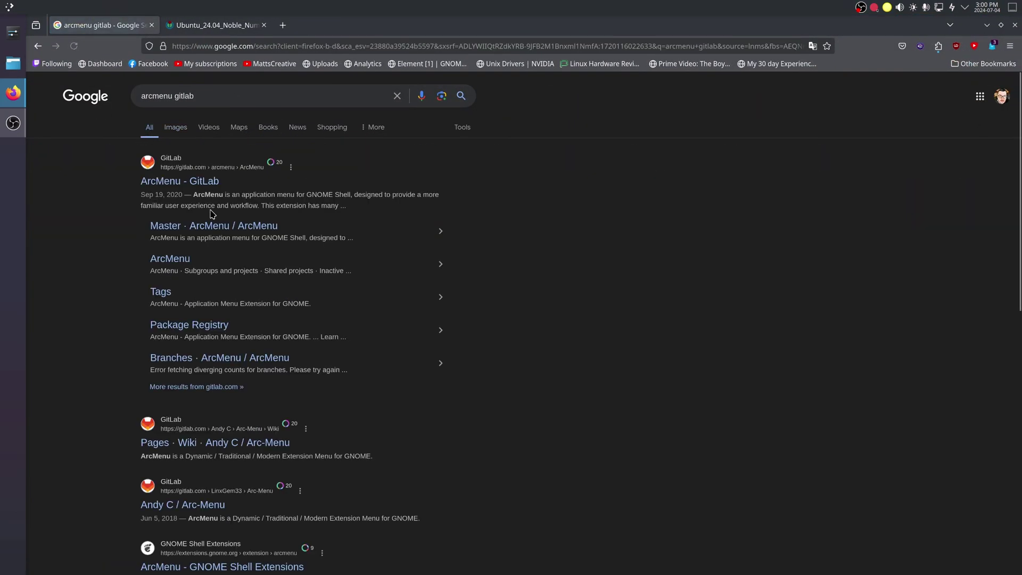
left_click(183, 183)
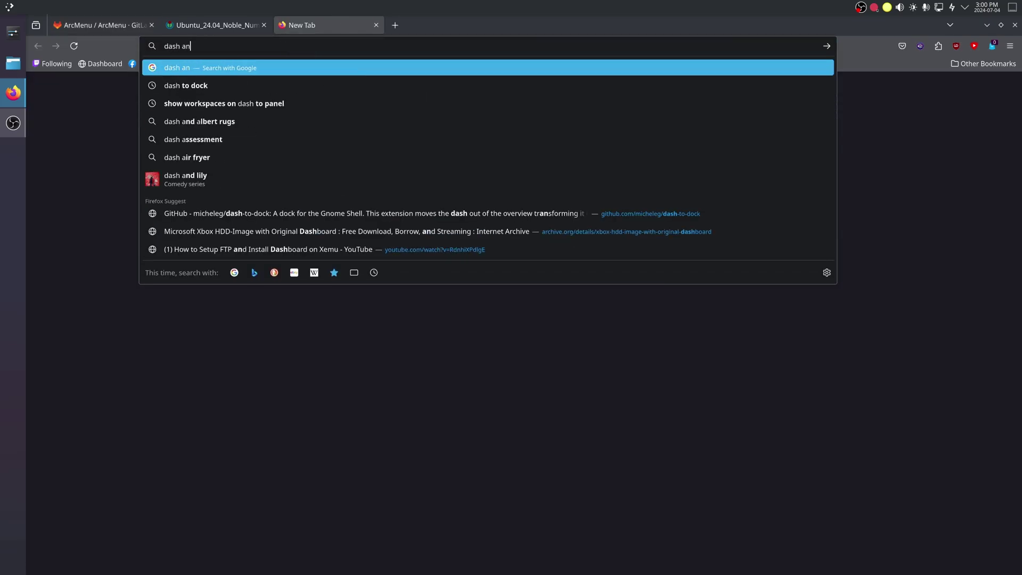
Search Google Images for 'dash and a dot icon'
type("dot")
key("Return")
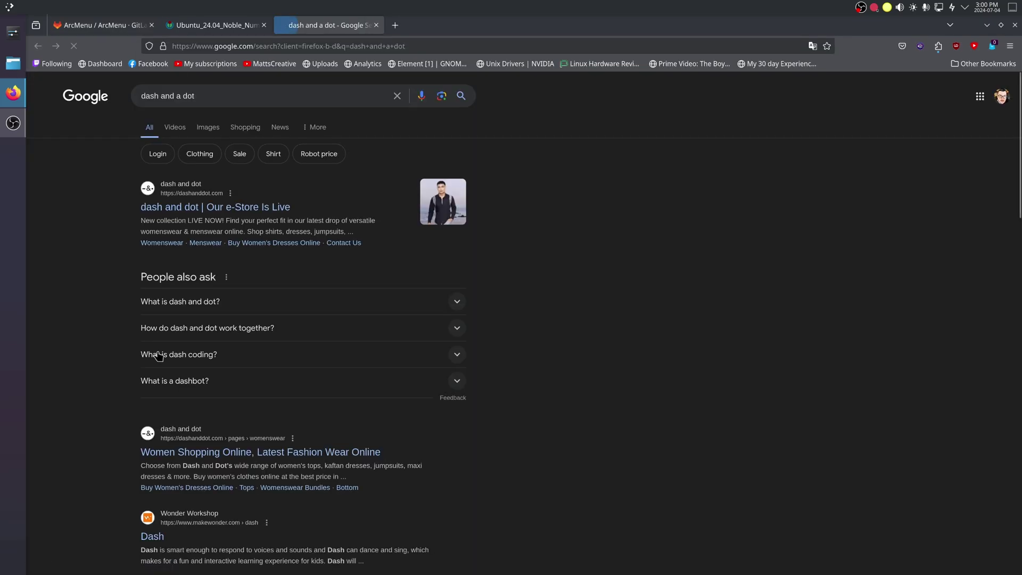
left_click(206, 129)
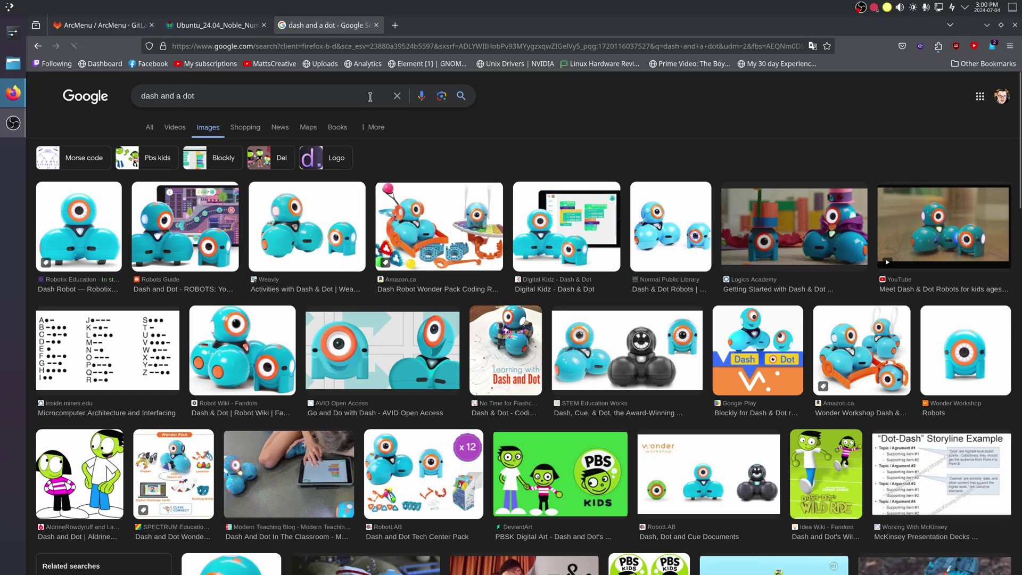
left_click(201, 97)
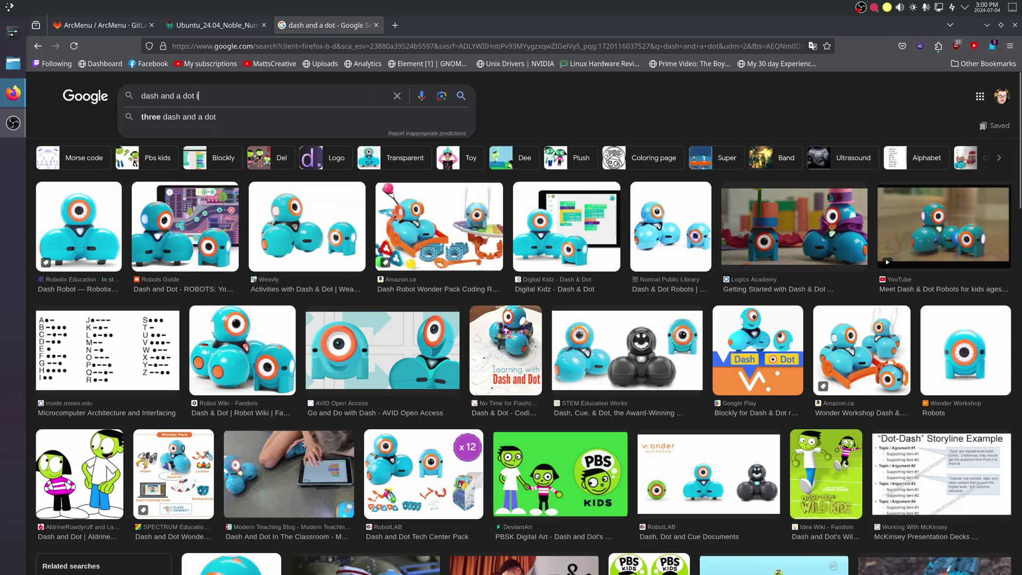
type("icon")
key("Return")
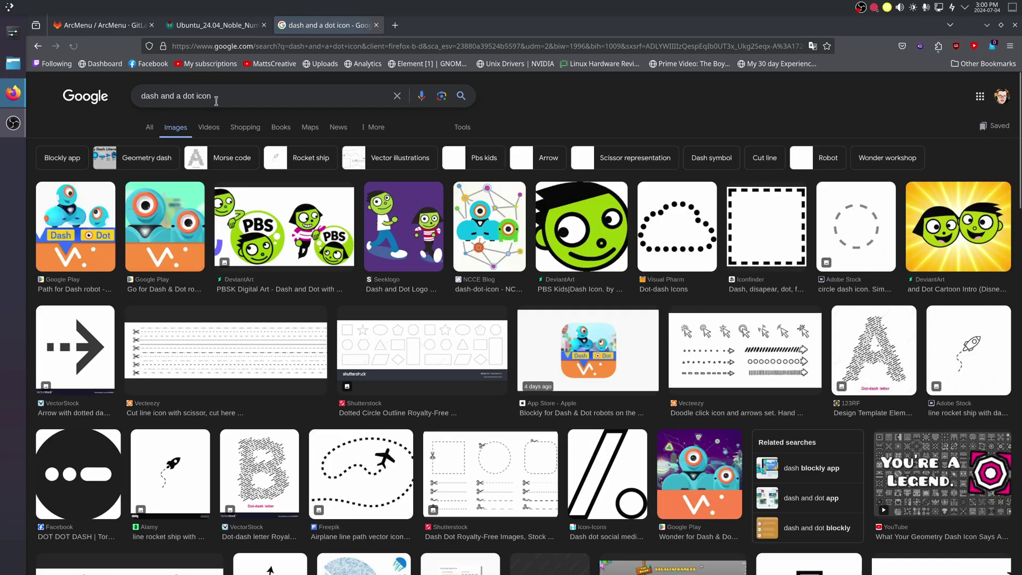
Preview the dotdotdash.ca logo result and open the Dot Dot Dash site in a new tab
left_click(66, 478)
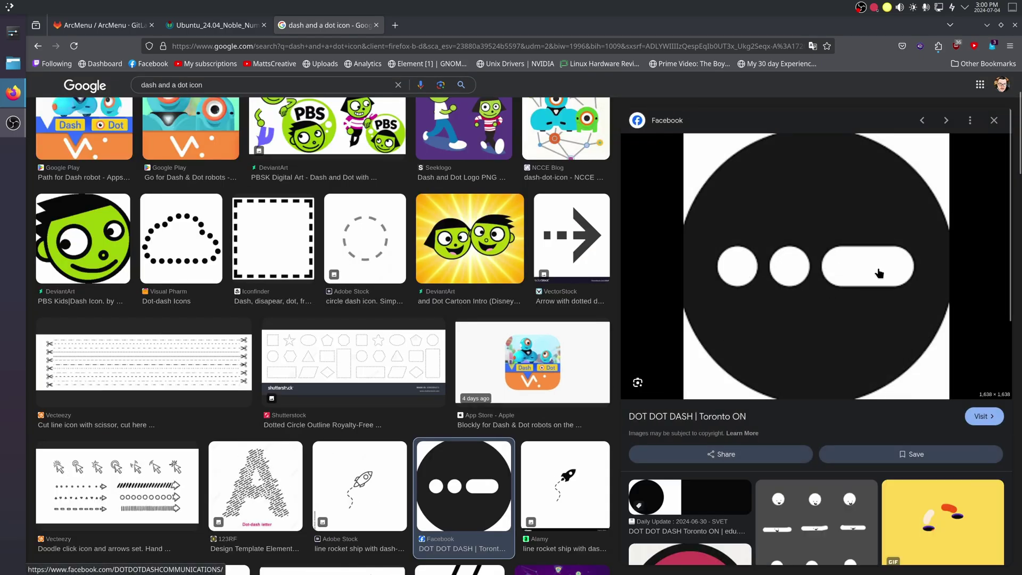
scroll(878, 273, "down", 4)
scroll(515, 387, "down", 10)
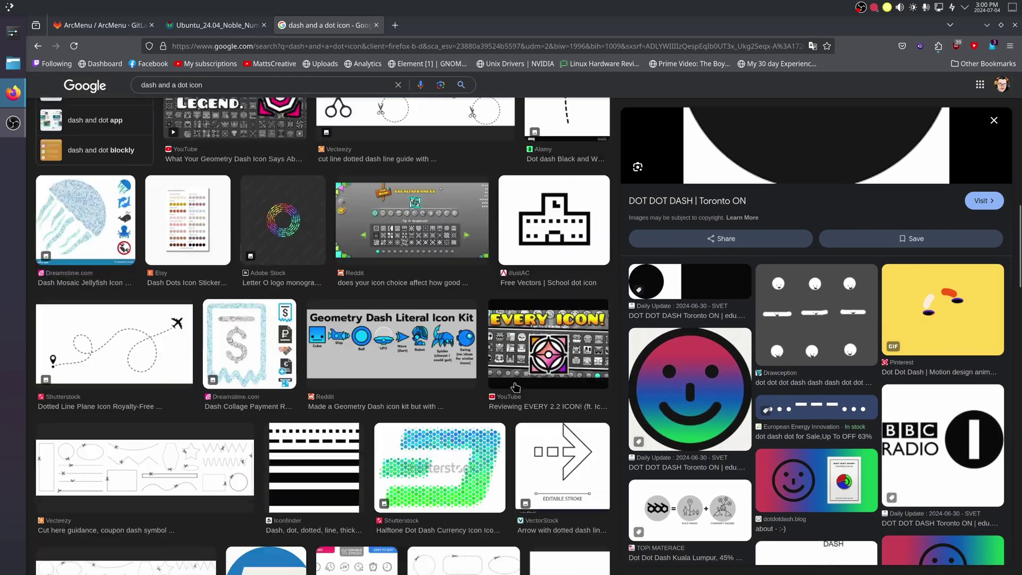
scroll(515, 387, "down", 10)
left_click(362, 335)
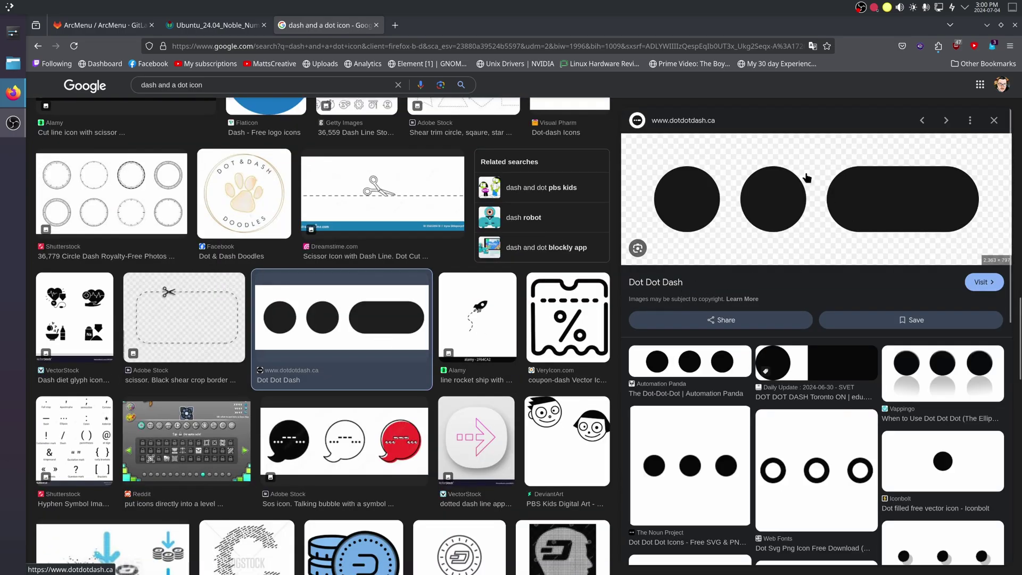
left_click_drag(807, 181, 532, 256)
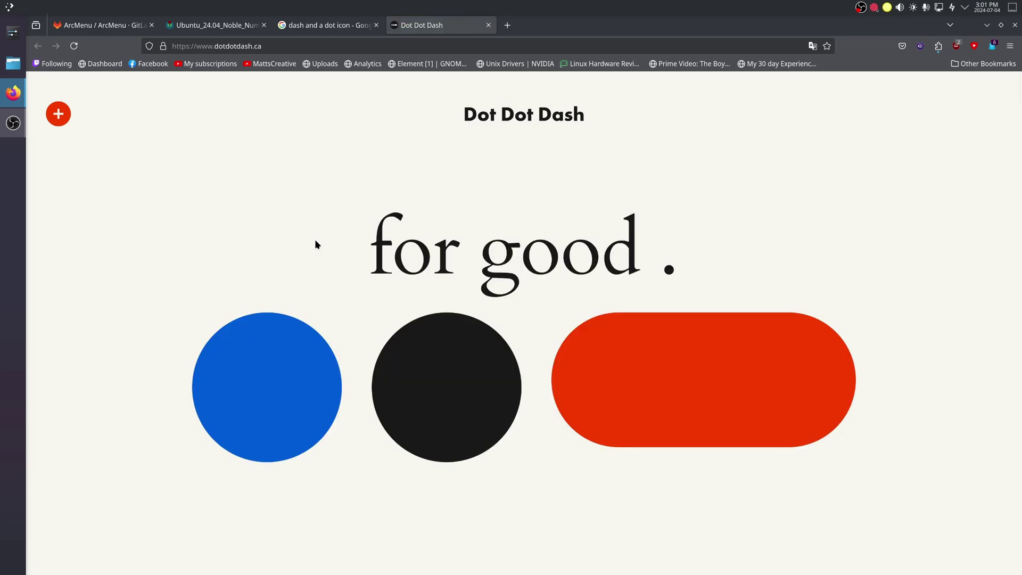
Close the newsletter popup and open the dot-dot-dash logo image in its own tab
scroll(364, 296, "down", 4)
scroll(364, 295, "down", 4)
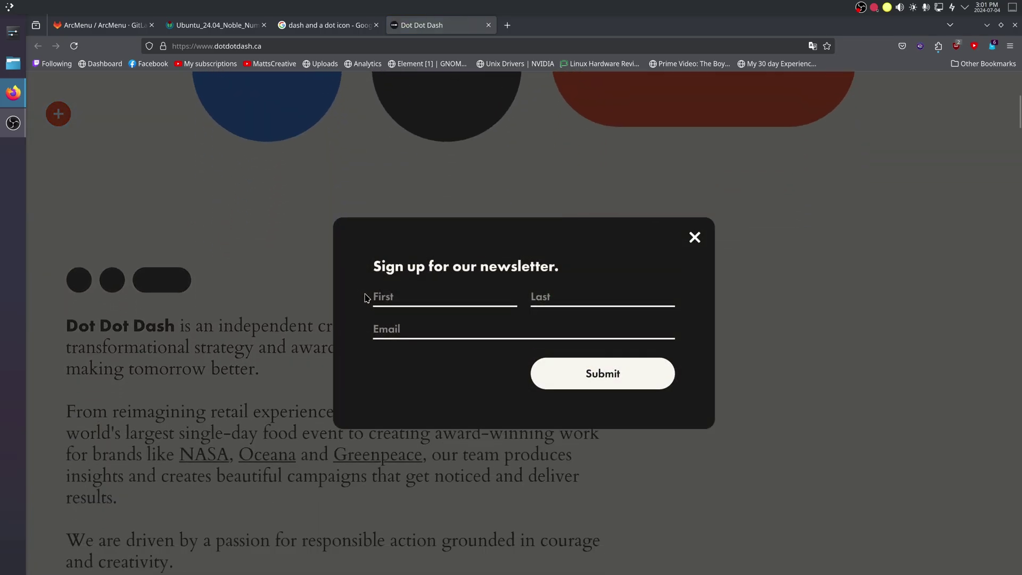
left_click(694, 238)
right_click(157, 223)
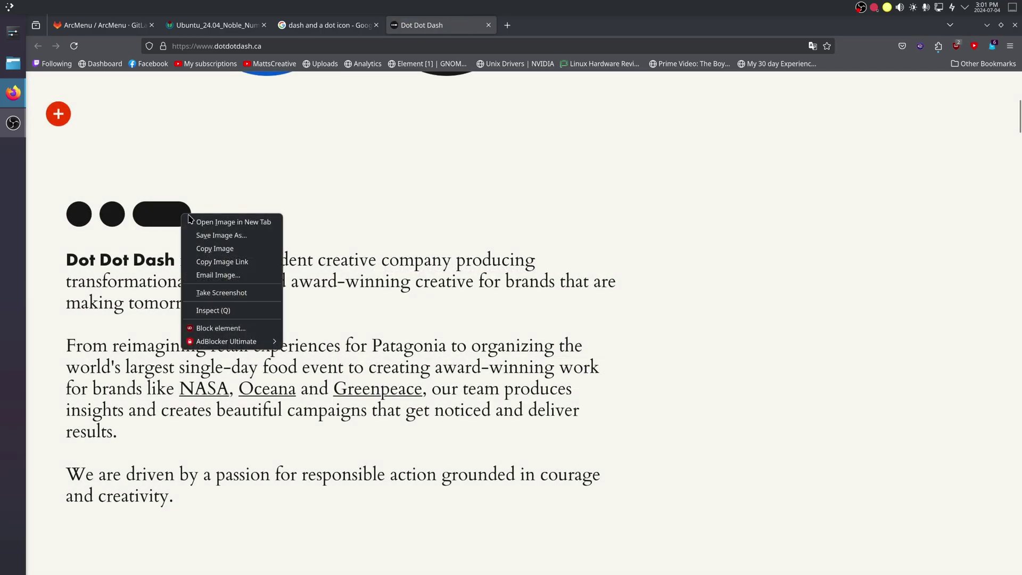
left_click(224, 220)
left_click(537, 29)
Save the logo image into the Pictures/logo folder and show the desktop
right_click(598, 314)
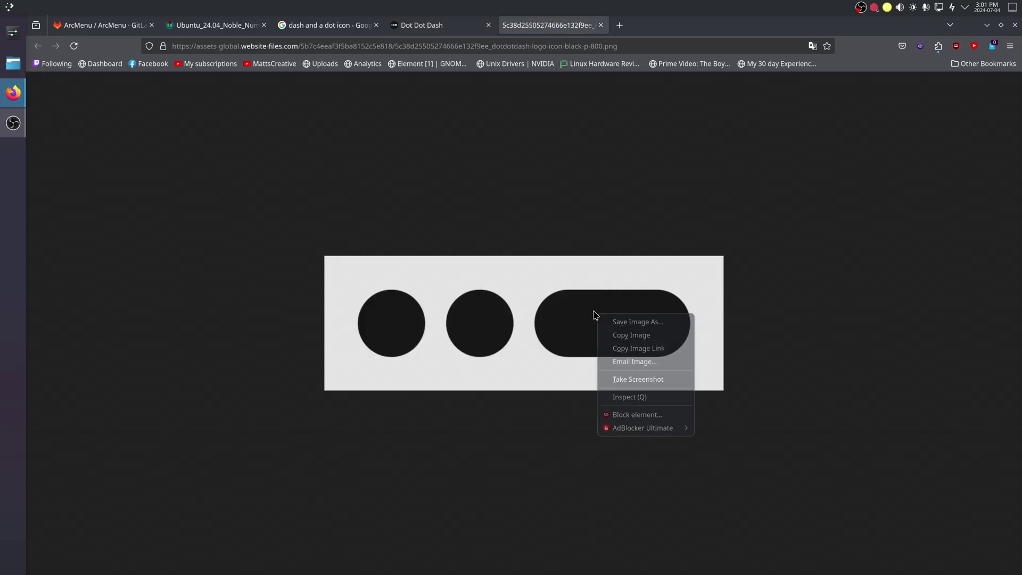
left_click(645, 321)
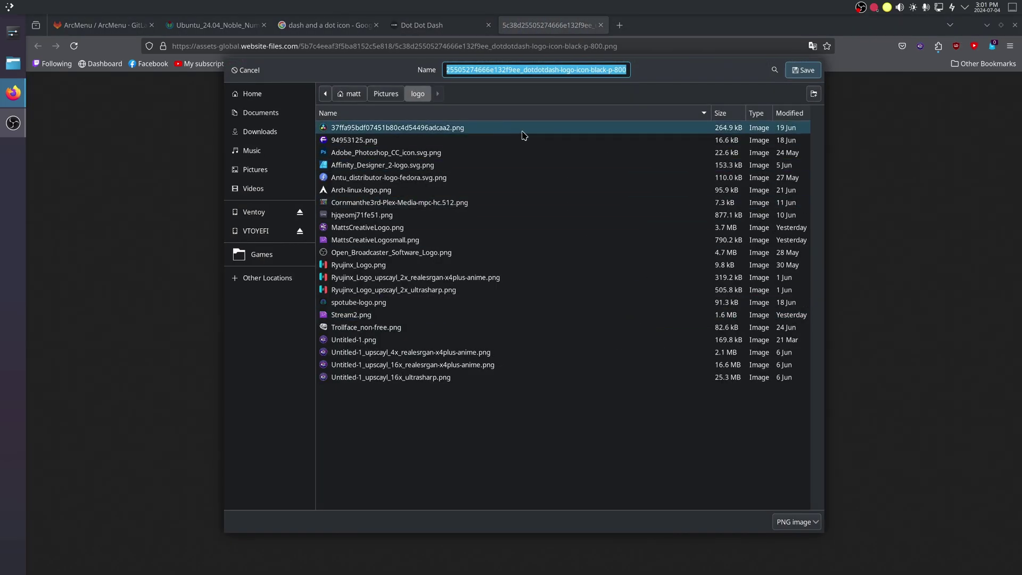
left_click(807, 71)
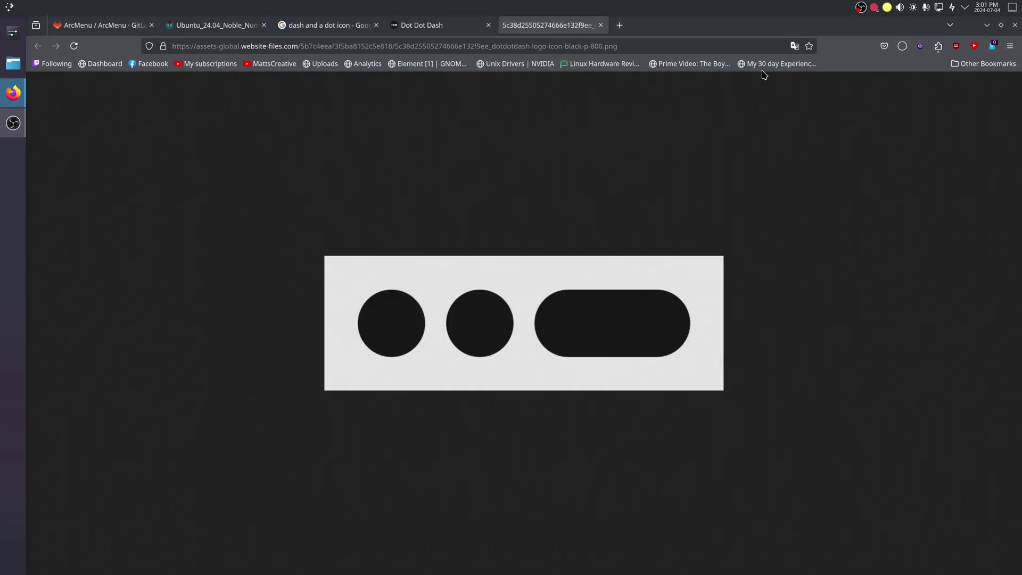
key("super+d")
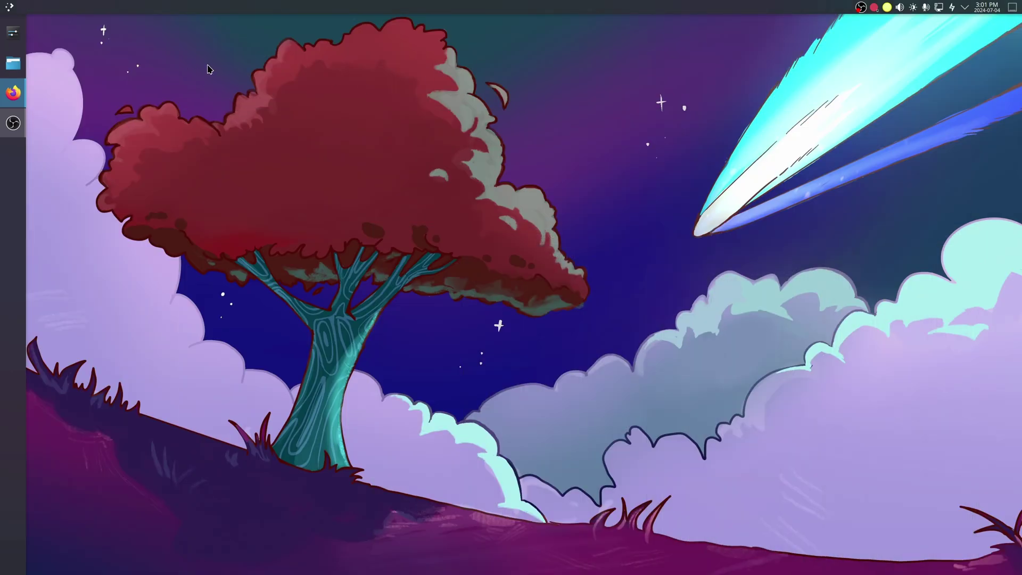
Launch Heroic via a 'her' dashboard search, play Adobe Photoshop 2023, and minimize Heroic
key("super")
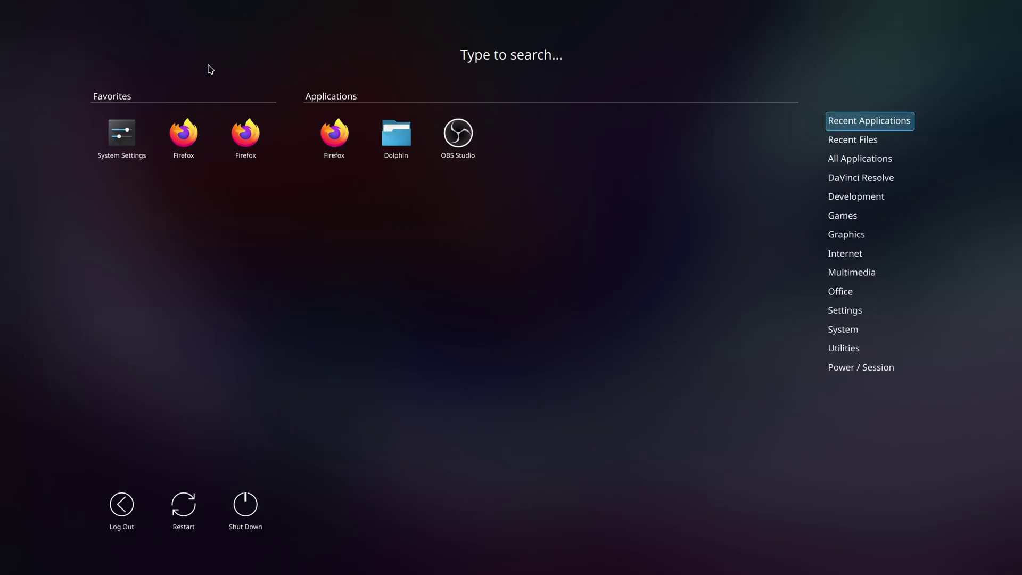
type("her")
key("Return")
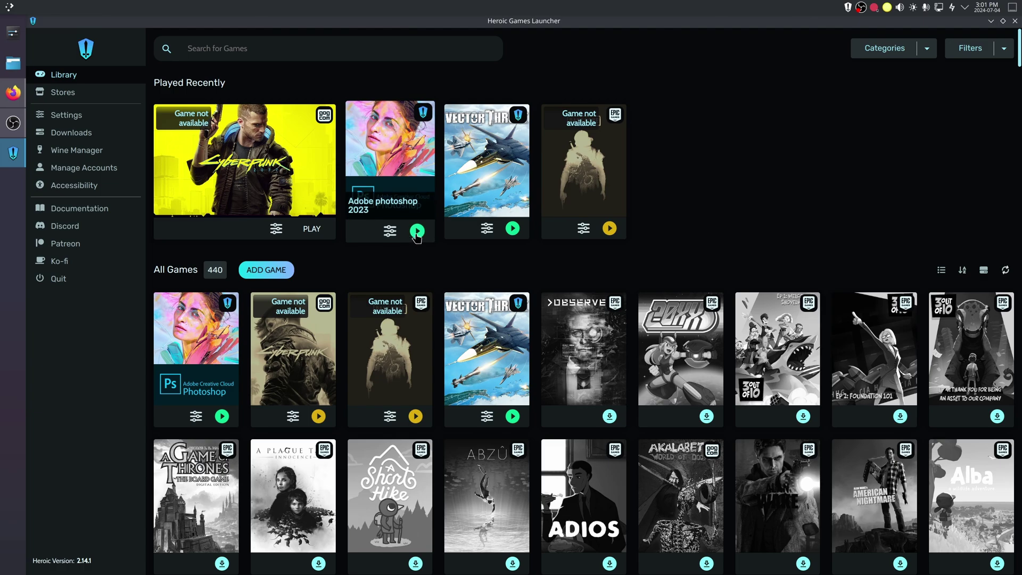
left_click(417, 231)
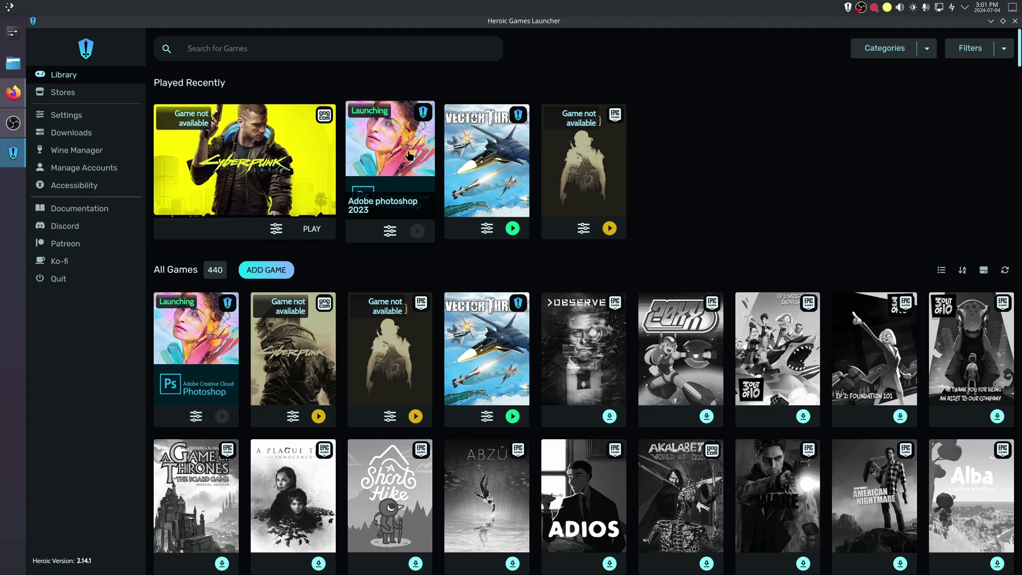
left_click(990, 22)
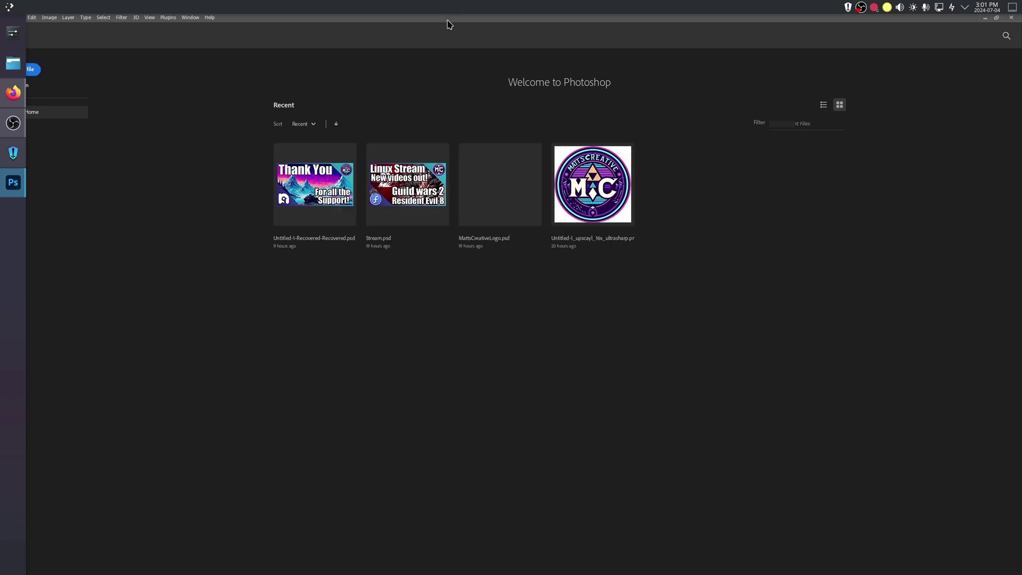
Un-maximize Photoshop and drag the dotdotdash logo PNG in as a document
left_click(998, 20)
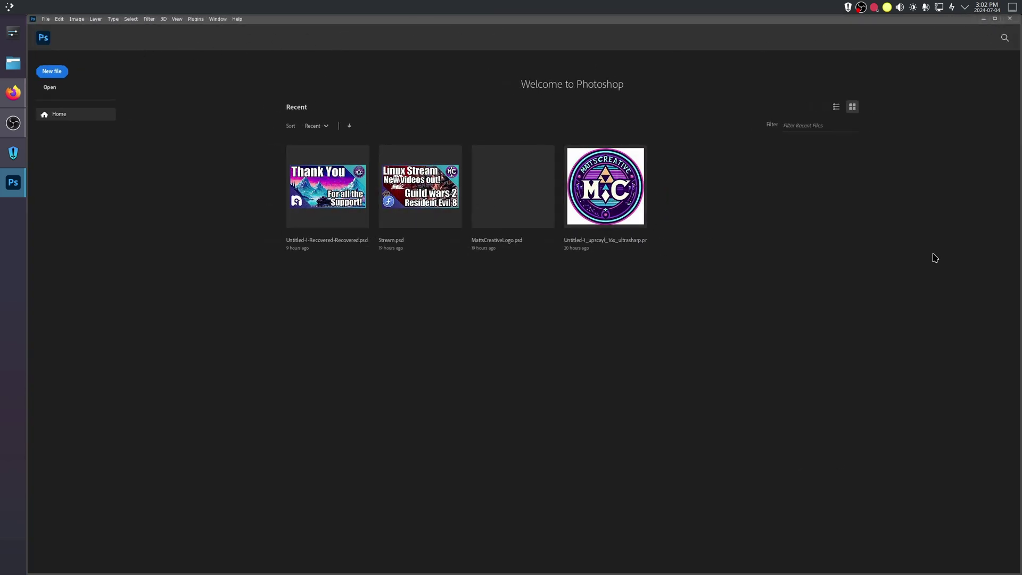
key("alt+Tab")
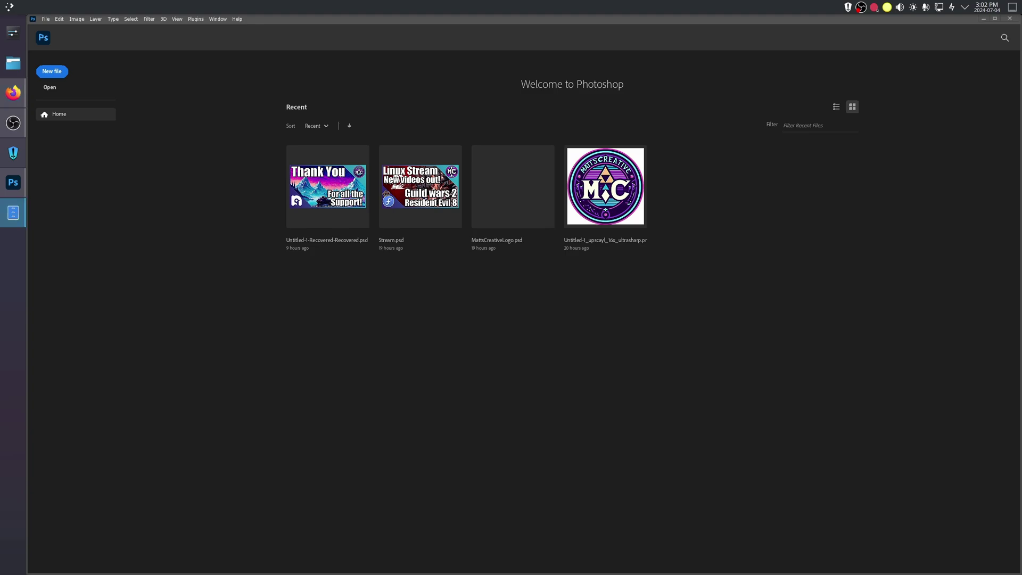
left_click_drag(281, 353, 284, 356)
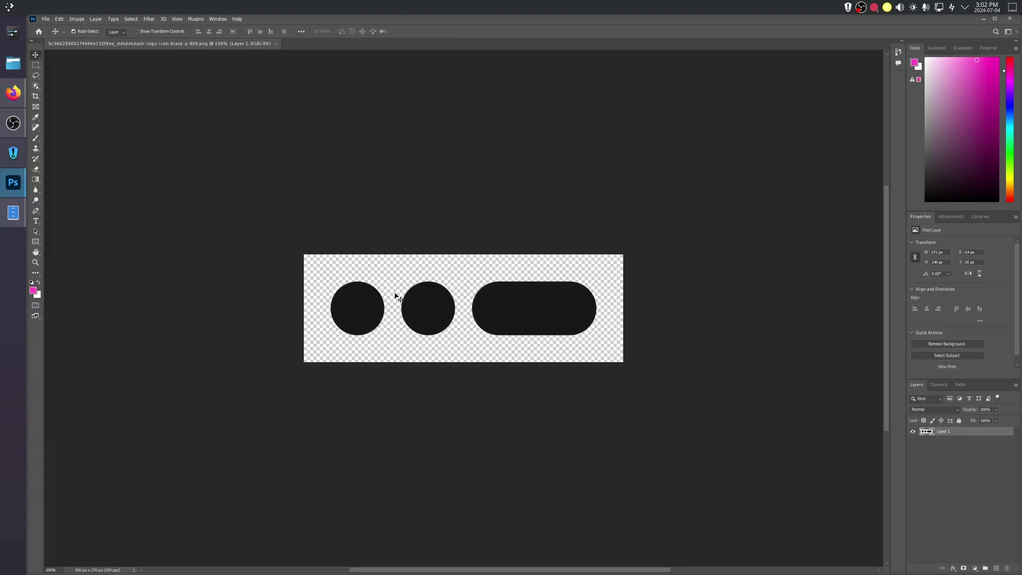
Invert the logo's colours with Image > Adjustments > Invert
left_click(76, 18)
mouse_move(137, 39)
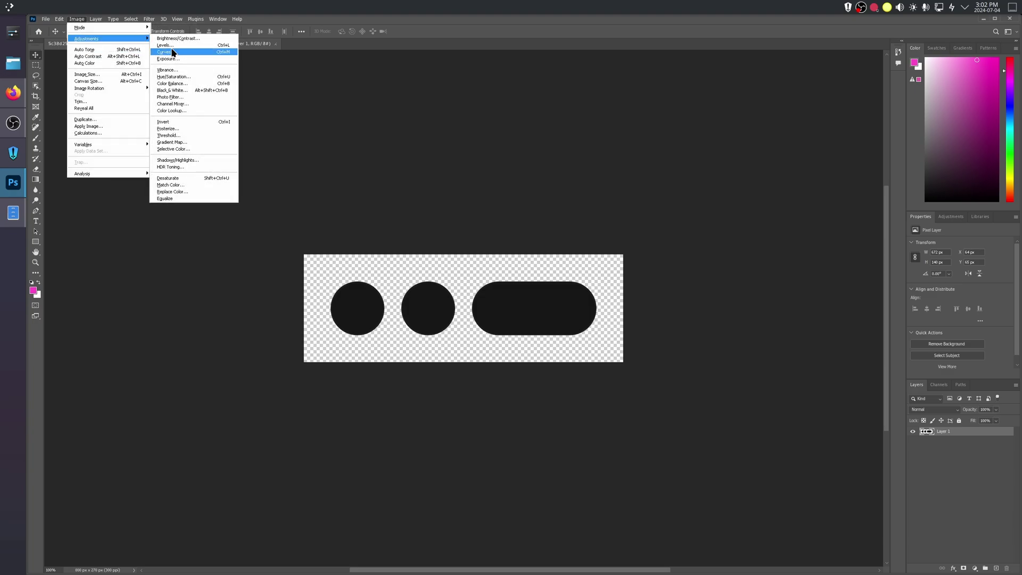
left_click(181, 121)
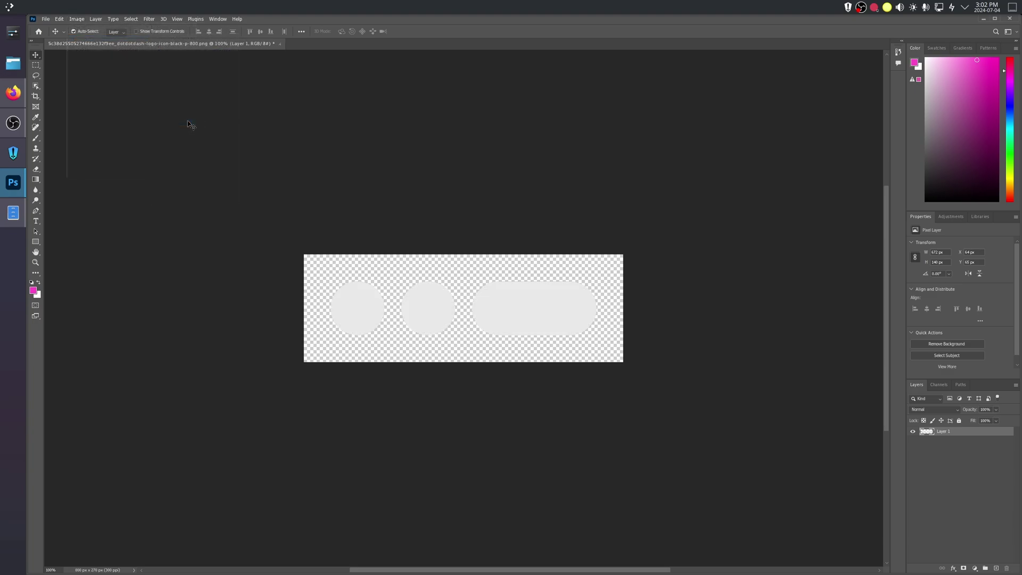
right_click(963, 434)
Add a Bevel & Emboss layer style to Layer 1 using default settings
left_click(940, 237)
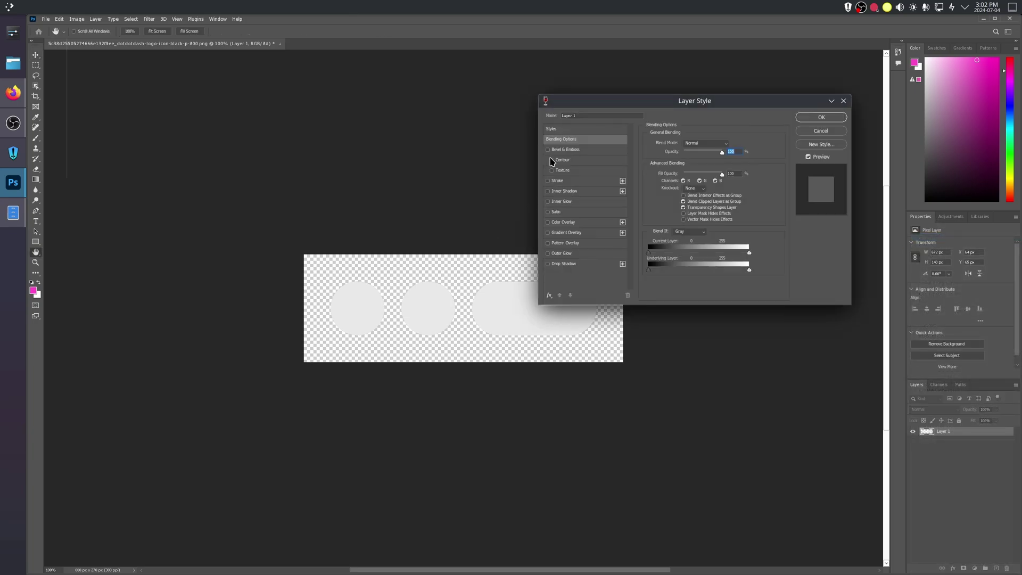
left_click(548, 151)
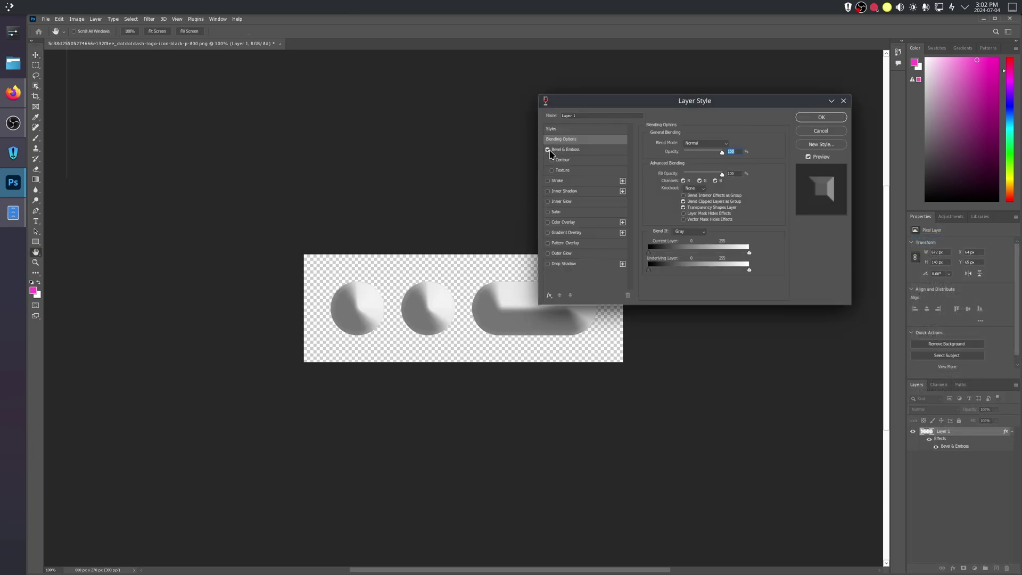
left_click(566, 152)
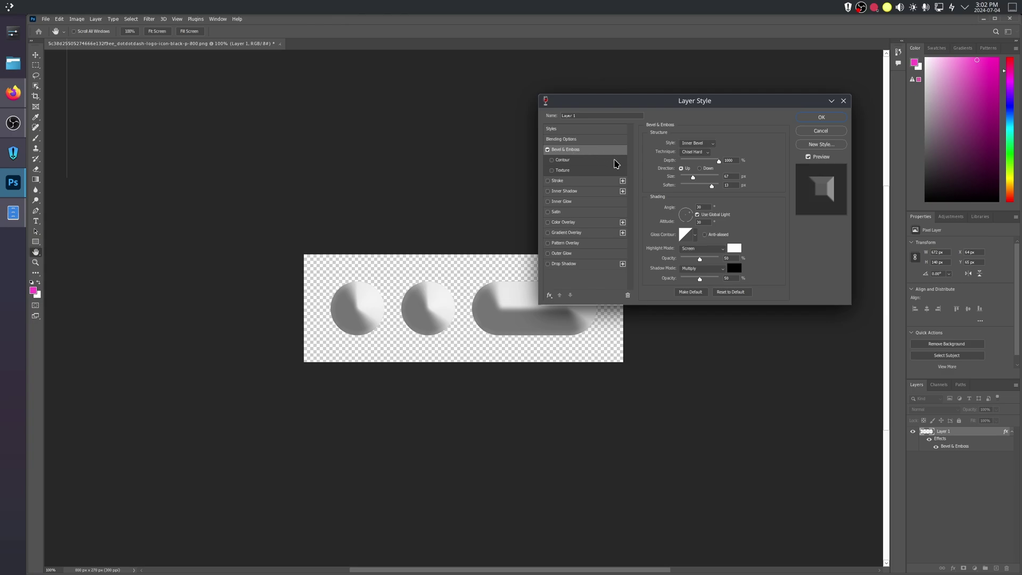
left_click(736, 293)
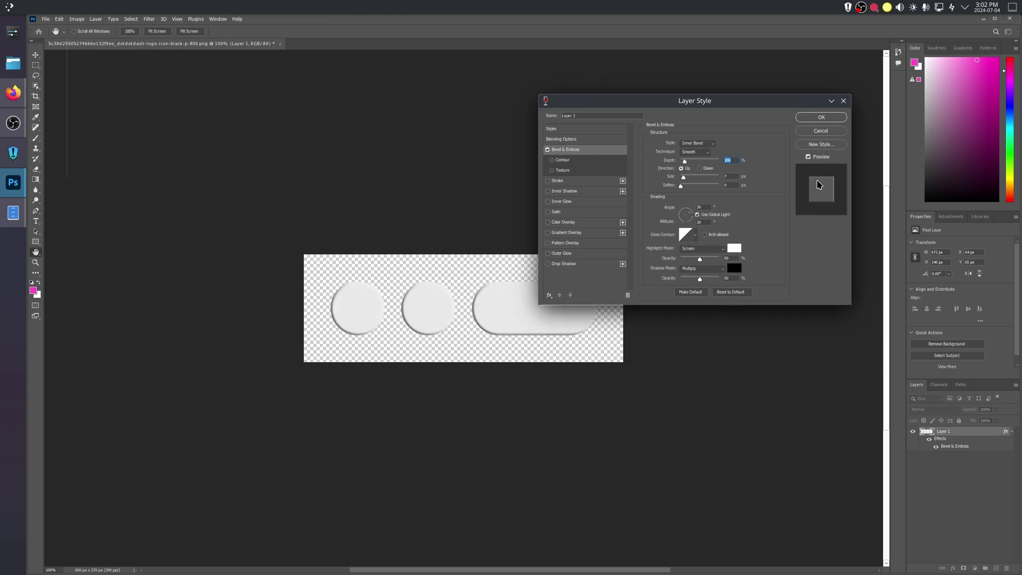
left_click(819, 118)
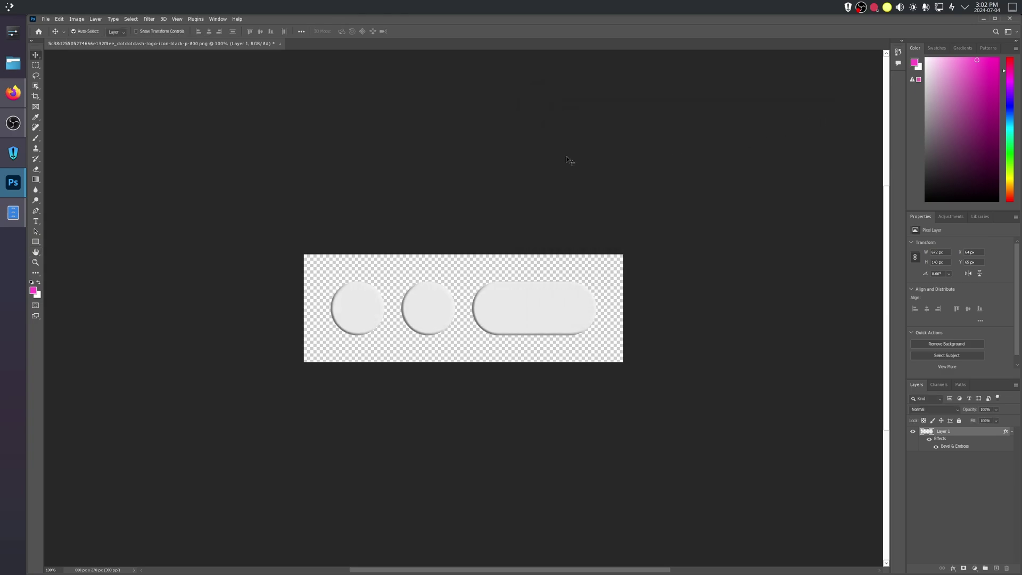
Export the image as PNG into the user's home folder
left_click(45, 19)
mouse_move(84, 131)
left_click(159, 139)
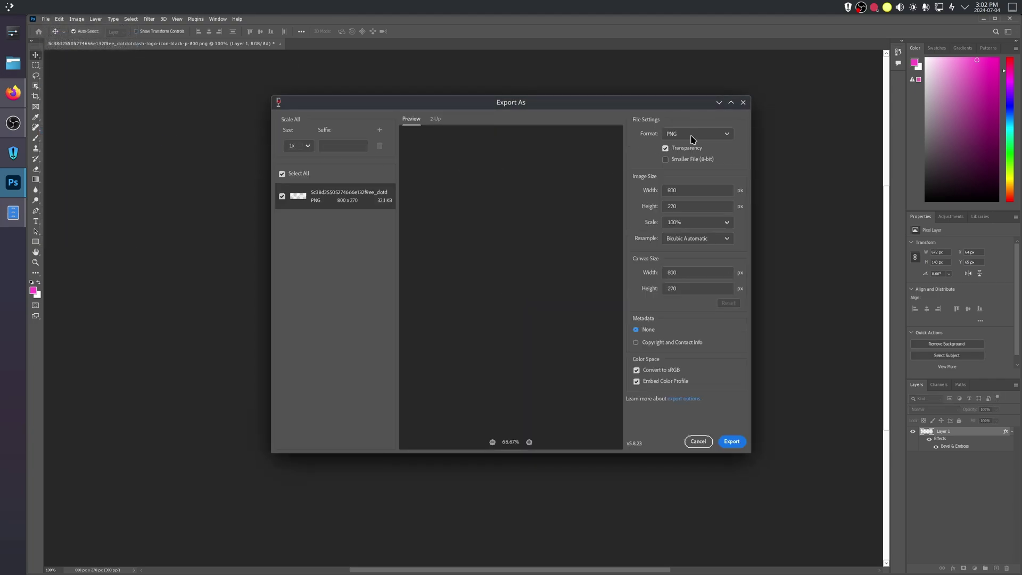
left_click(693, 136)
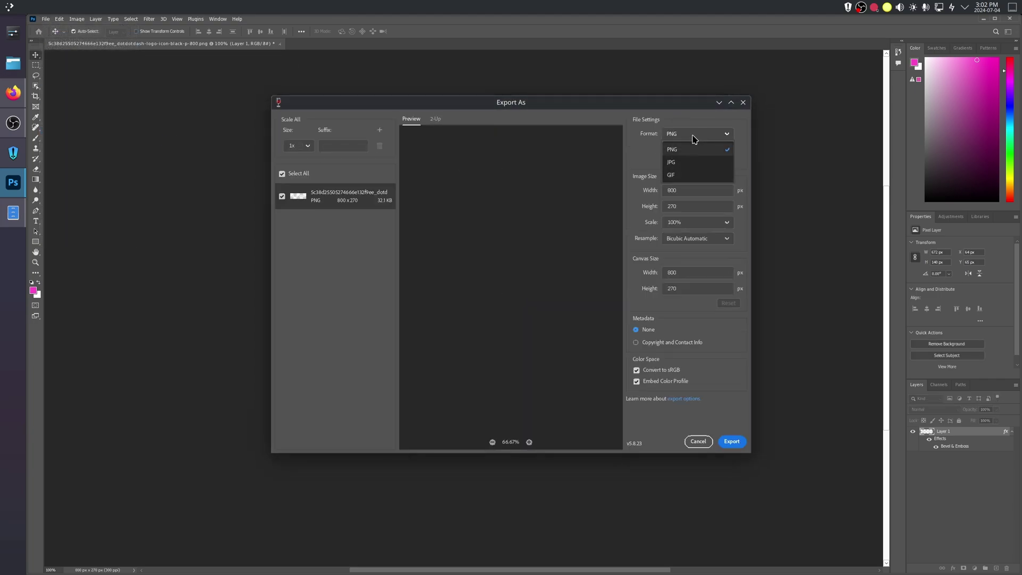
left_click(642, 169)
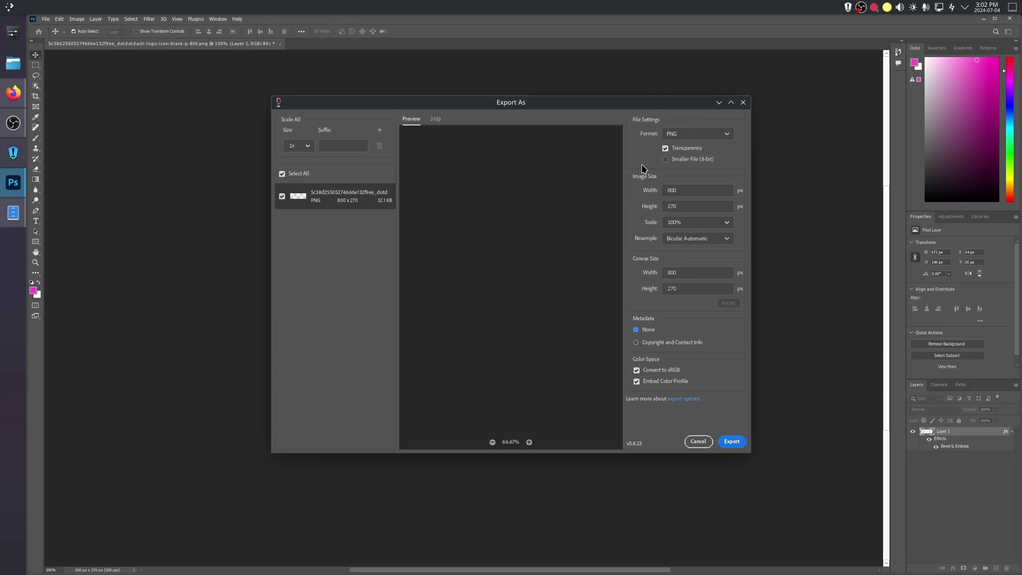
left_click(730, 448)
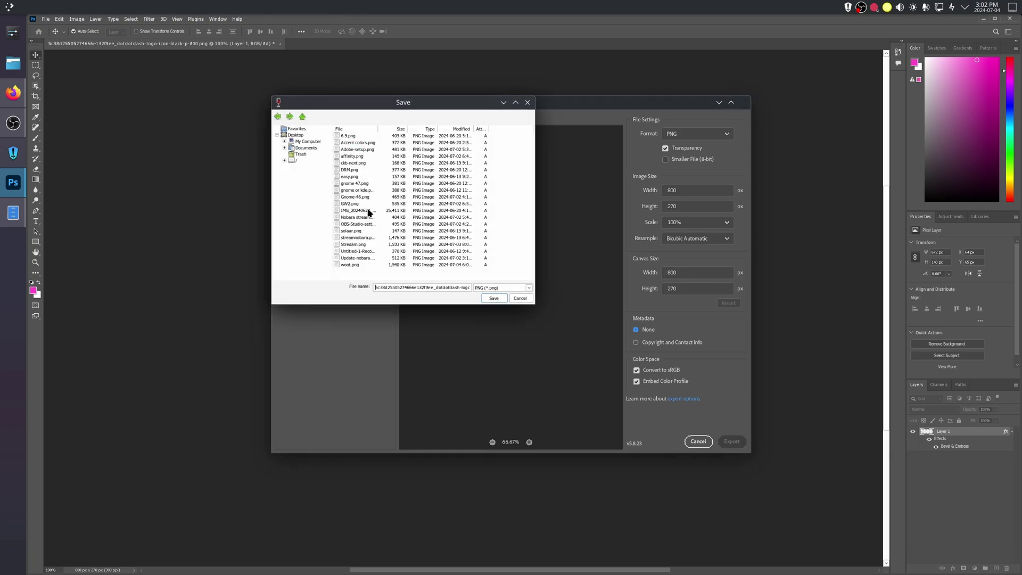
left_click(293, 160)
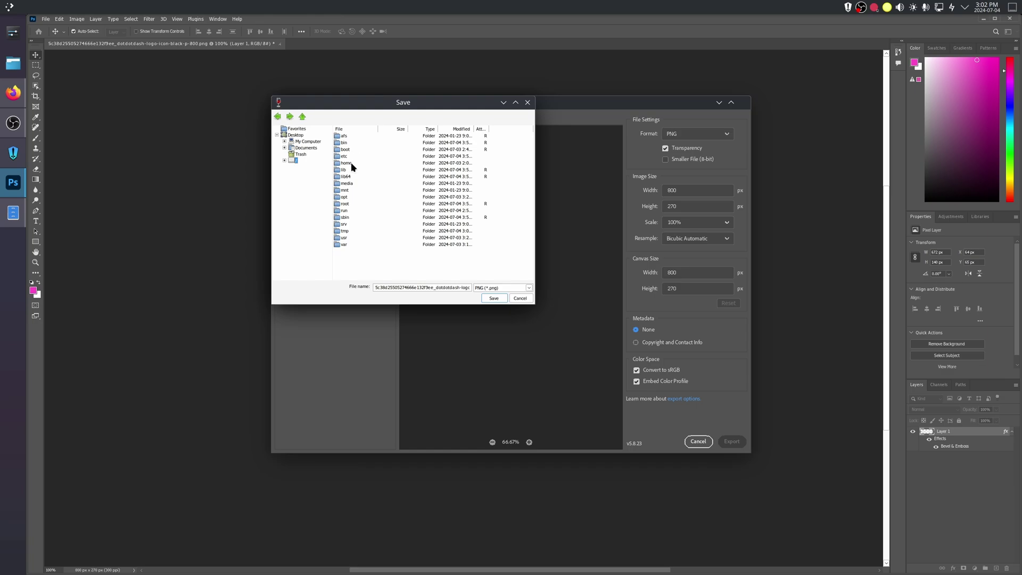
double_click(351, 164)
double_click(346, 137)
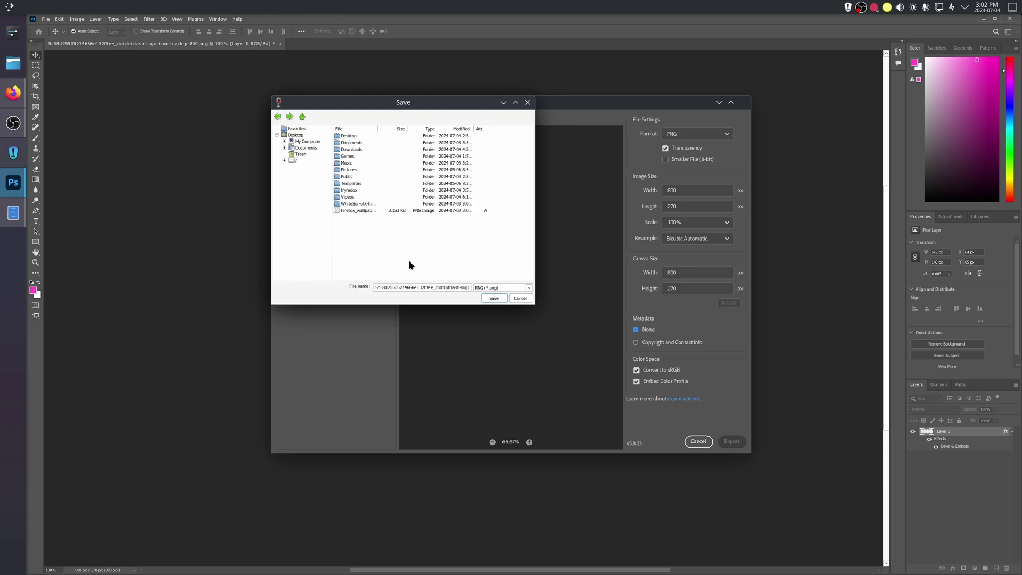
left_click(494, 299)
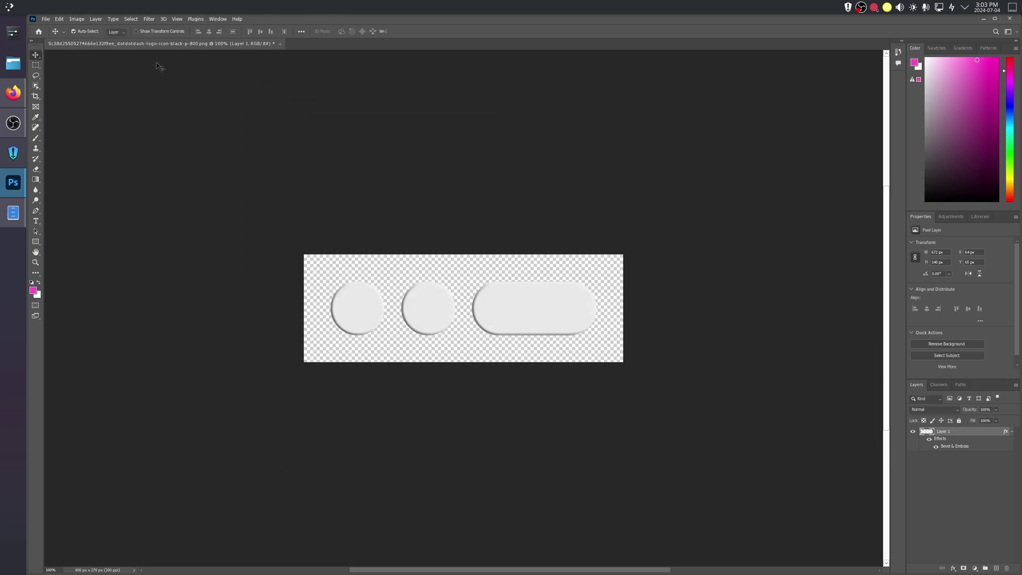
Set the Application Dashboard launcher icon to the dotdotdash logo PNG
right_click(8, 7)
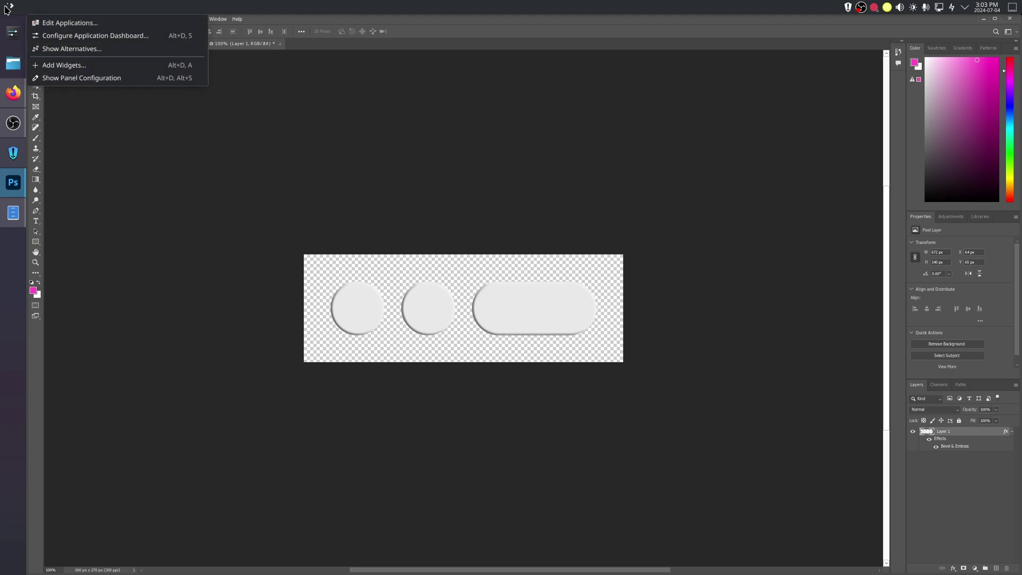
left_click(74, 35)
left_click(546, 218)
left_click(563, 237)
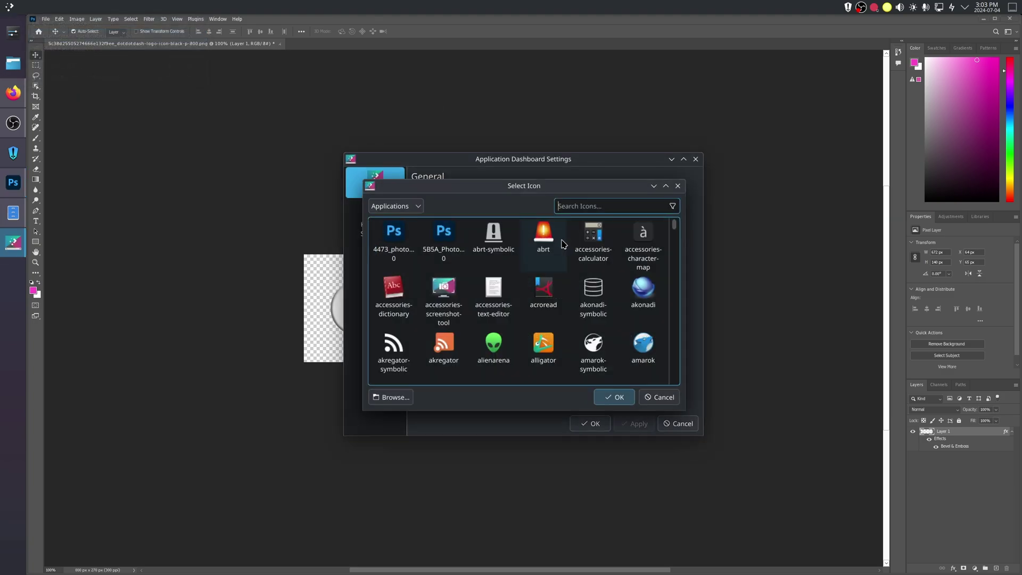
left_click(399, 398)
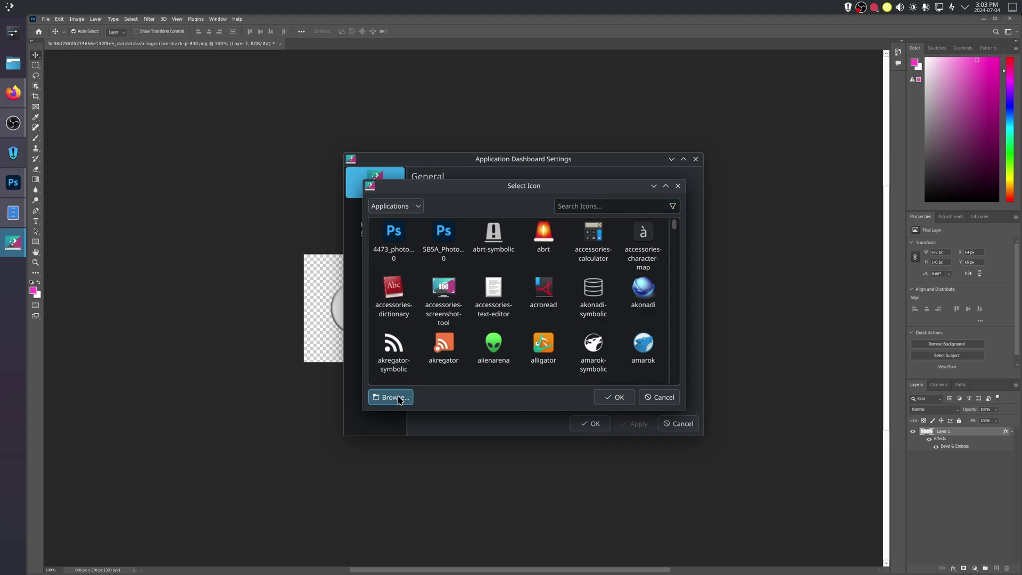
double_click(433, 352)
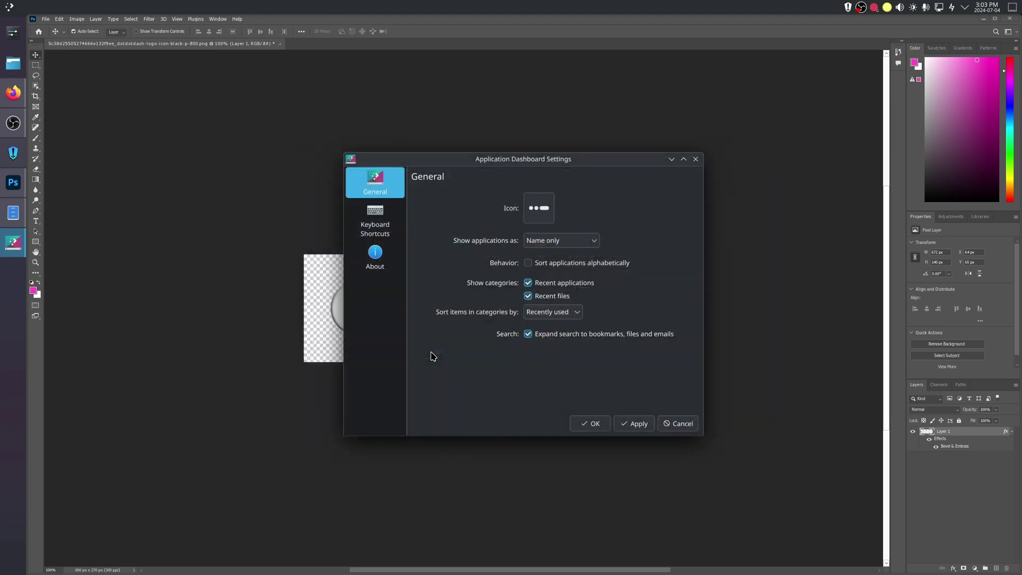
left_click(629, 425)
left_click(590, 424)
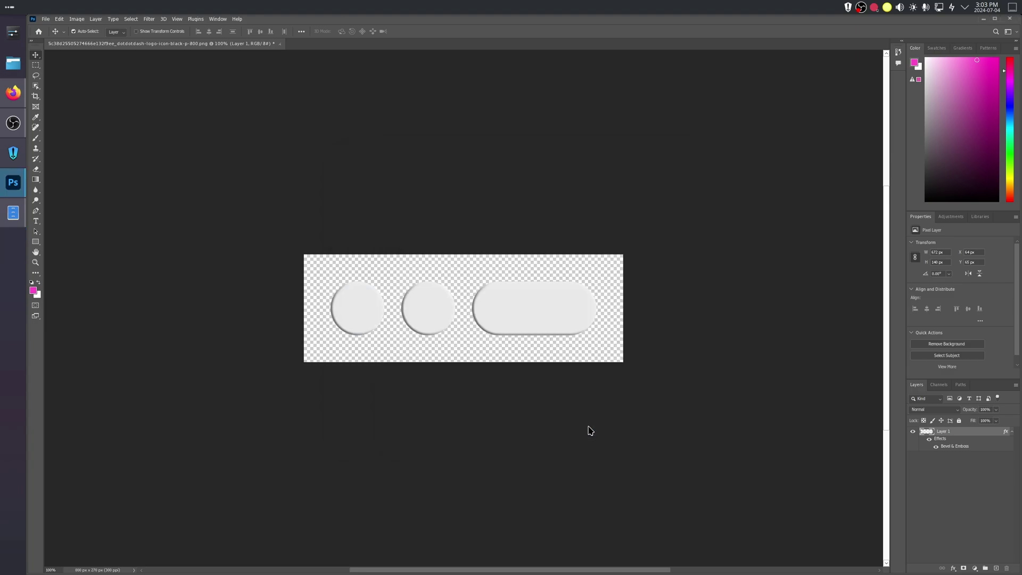
Review the dashboard settings again without changes, then minimize Photoshop
right_click(10, 13)
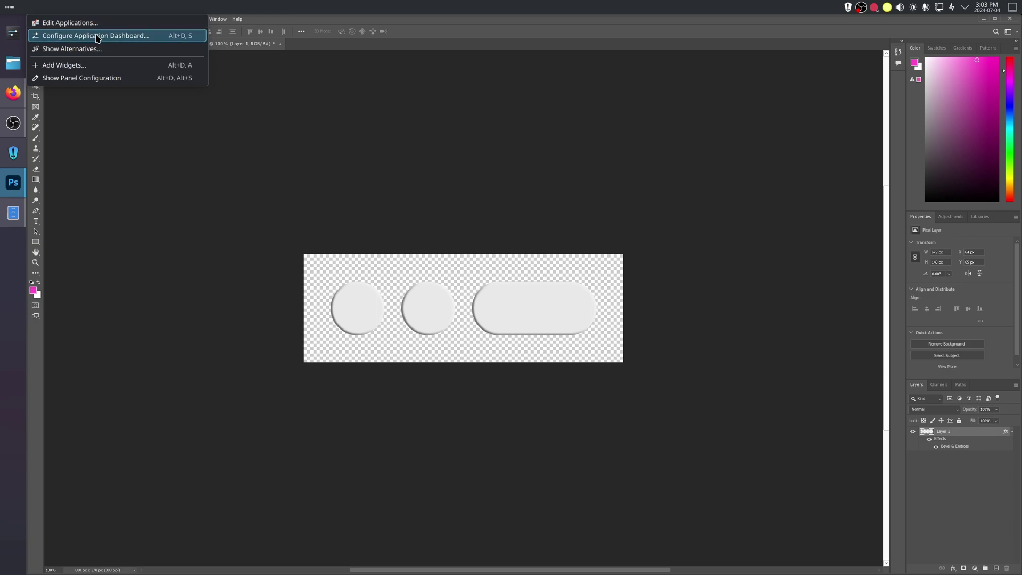
left_click(80, 35)
left_click(384, 213)
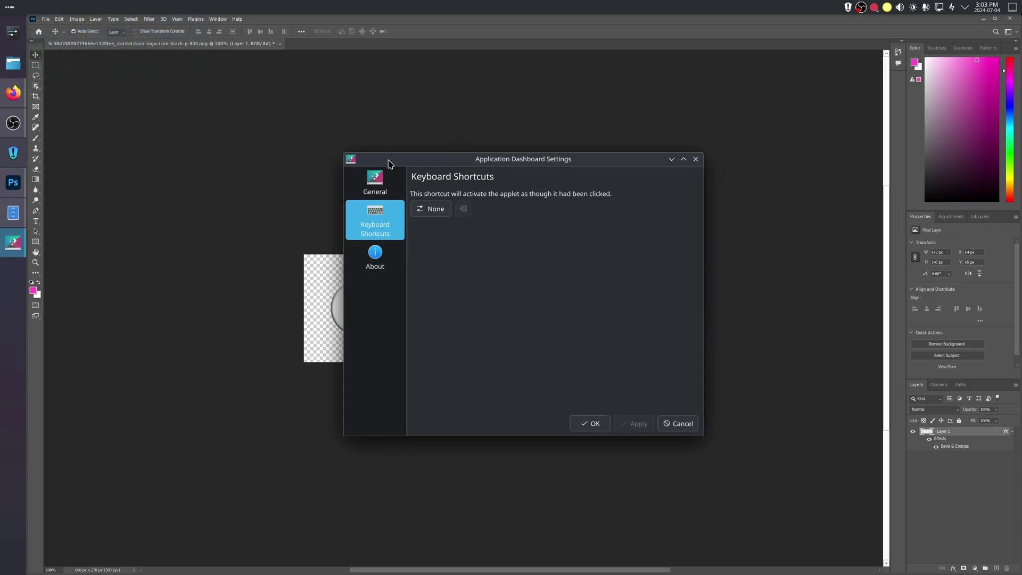
left_click(378, 178)
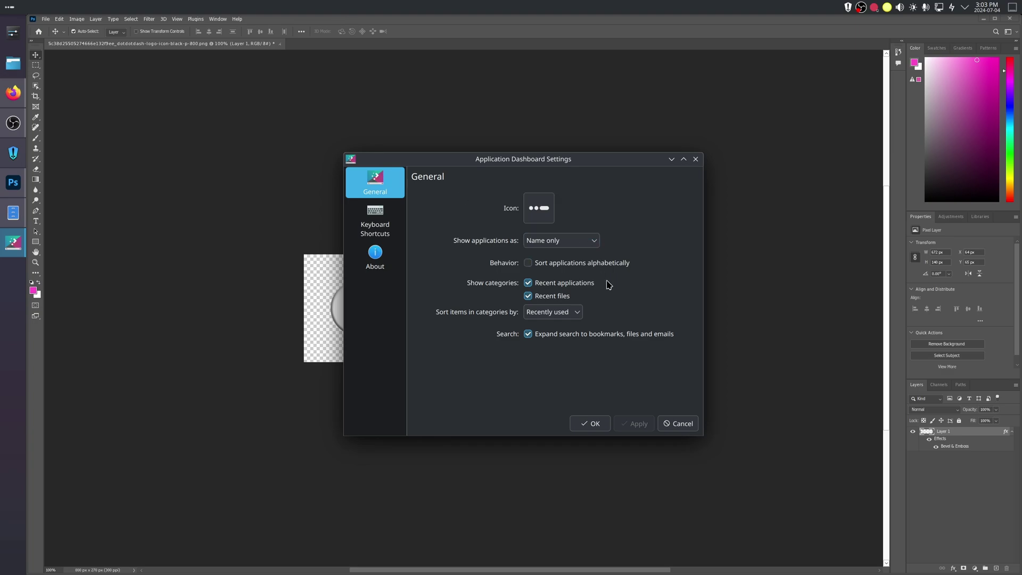
left_click(678, 423)
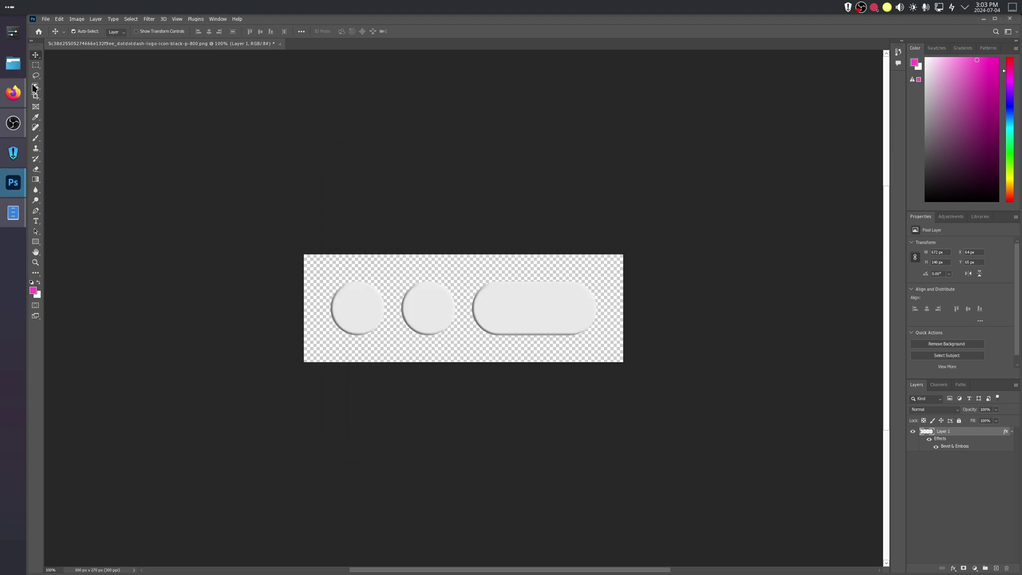
right_click(20, 6)
key("Escape")
left_click(982, 19)
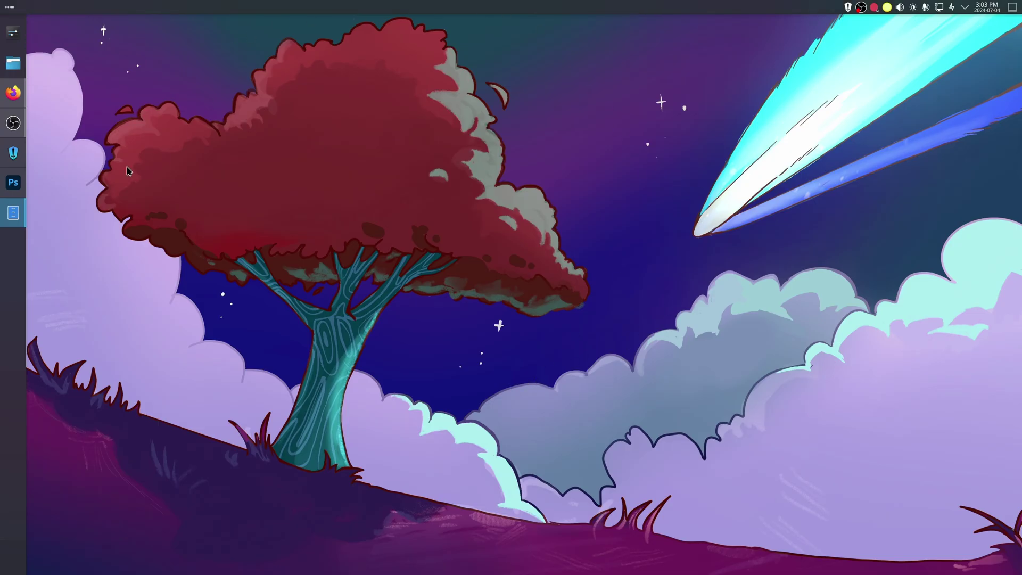
Resize the logo proportionally to 2096 px wide (2096 × 707 px) and save it
left_click(13, 183)
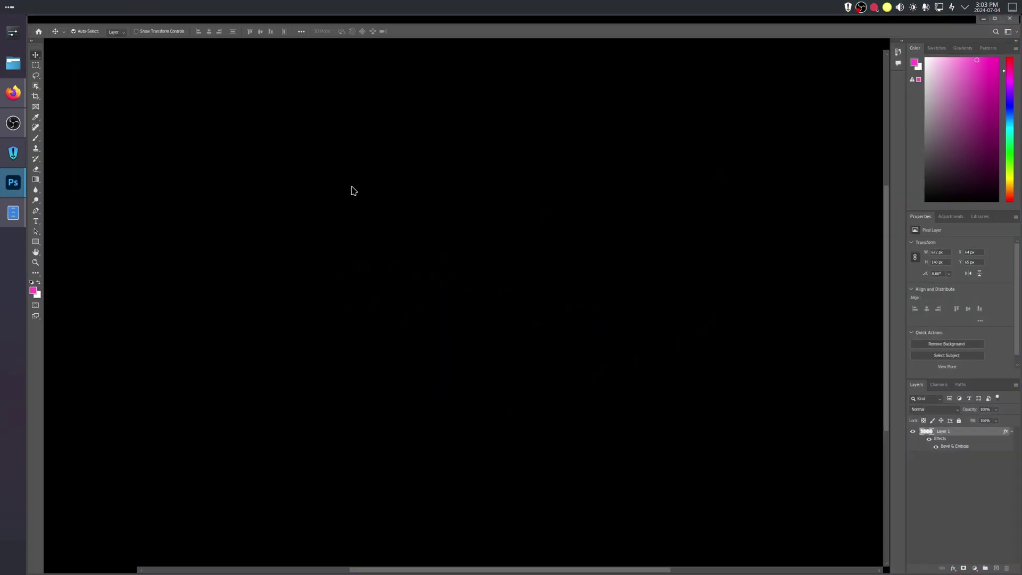
left_click(76, 20)
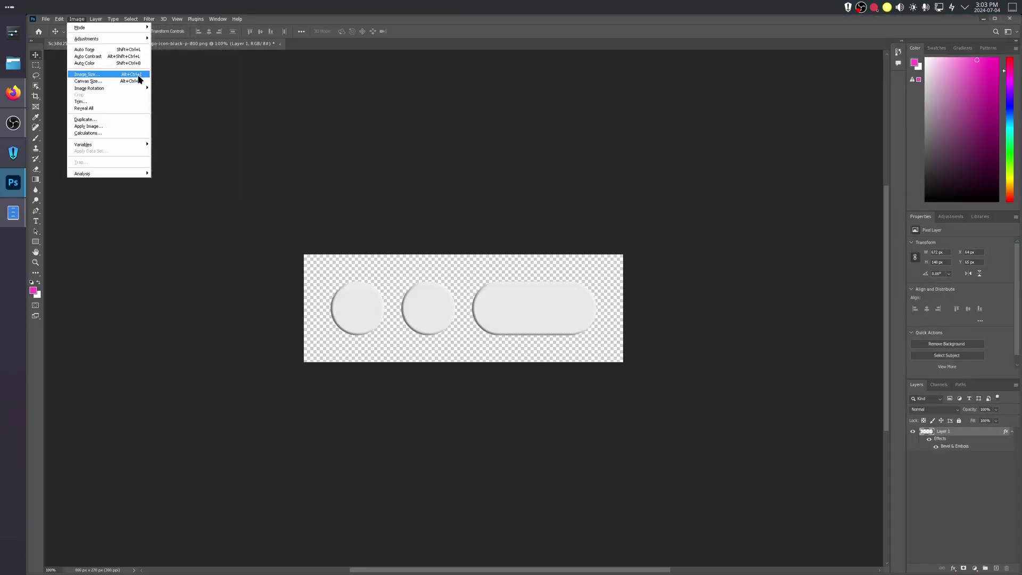
left_click(138, 75)
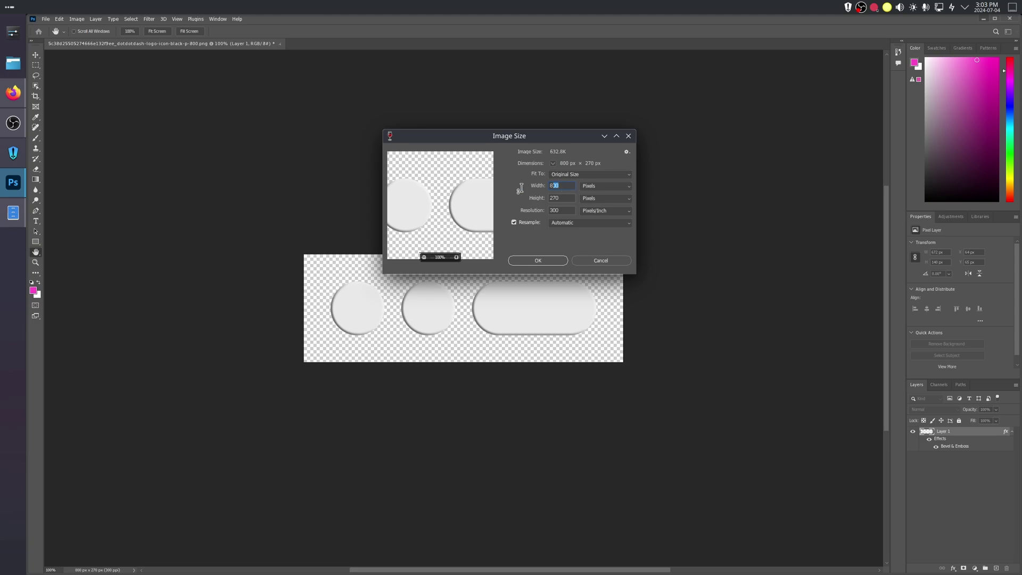
type("2")
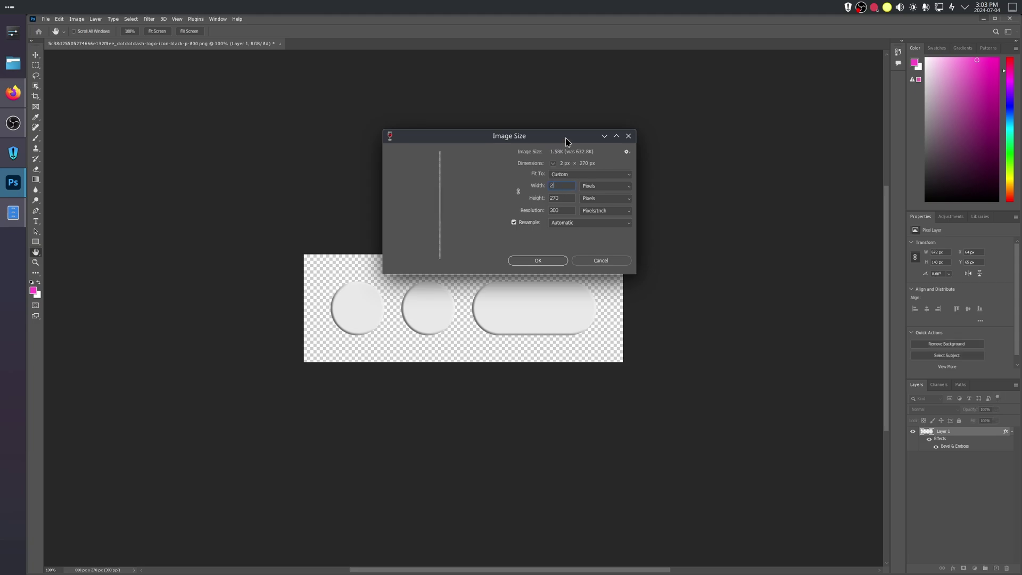
type("096")
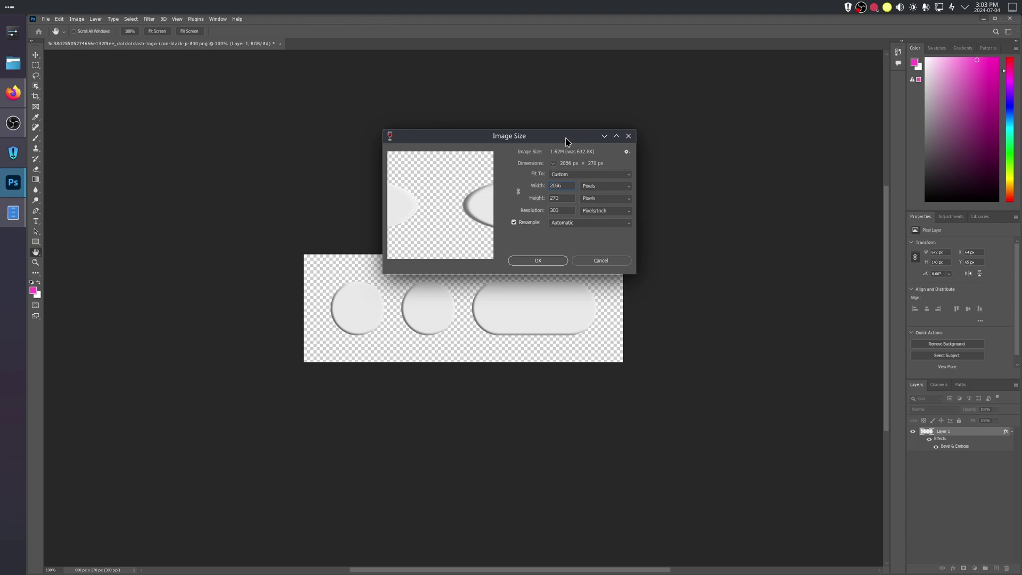
left_click(518, 192)
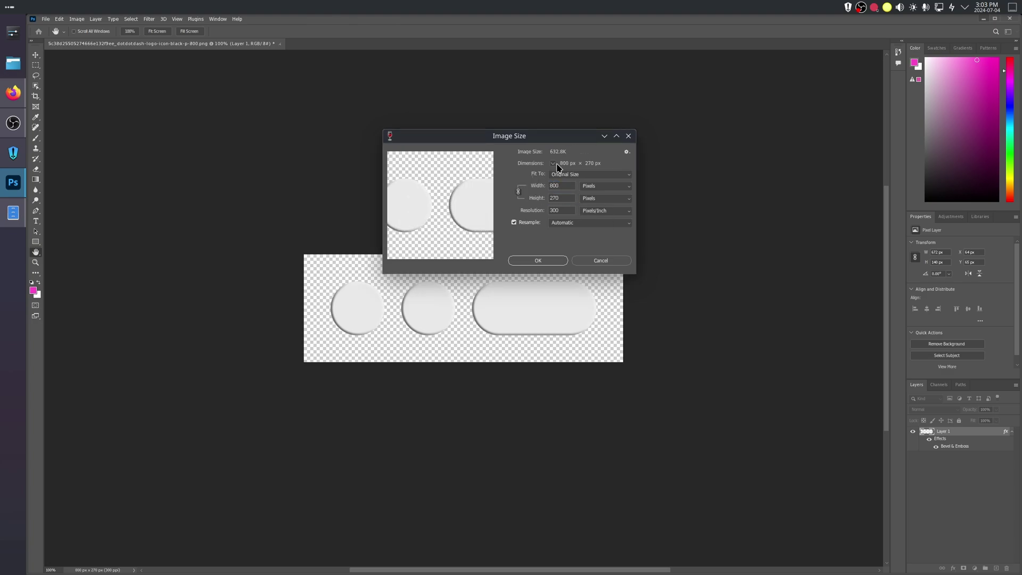
left_click_drag(559, 184, 498, 182)
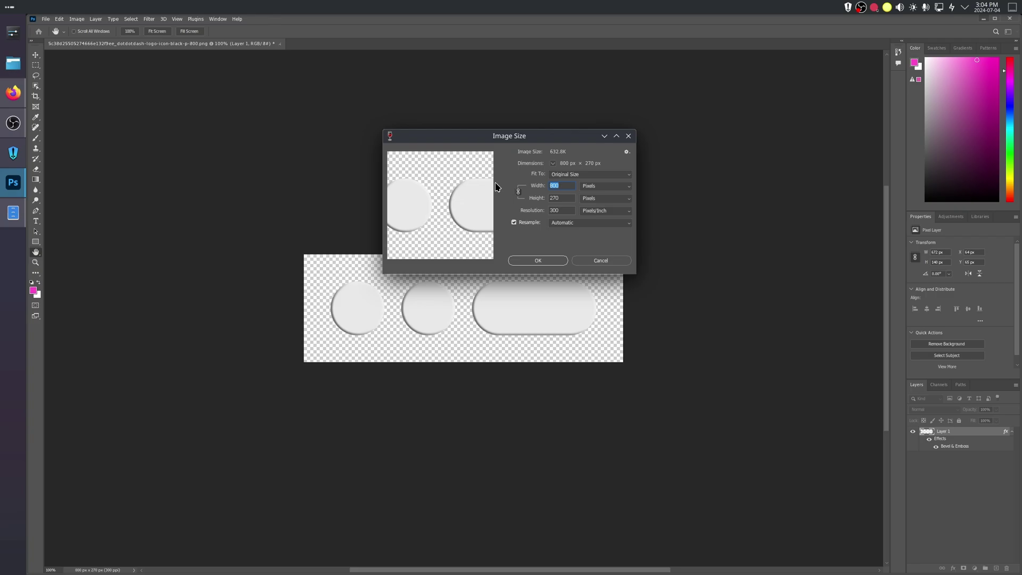
type("2096")
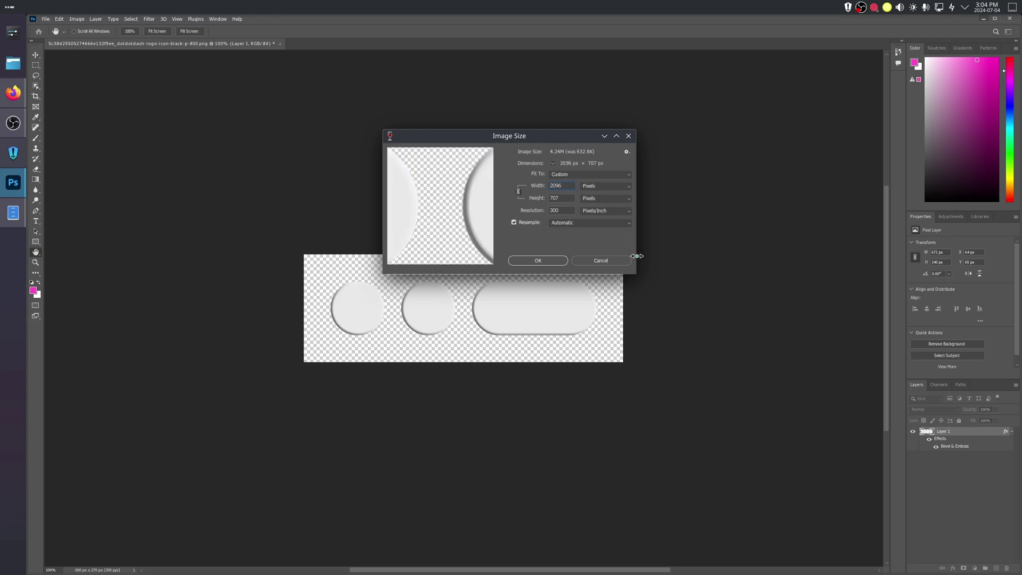
left_click(533, 260)
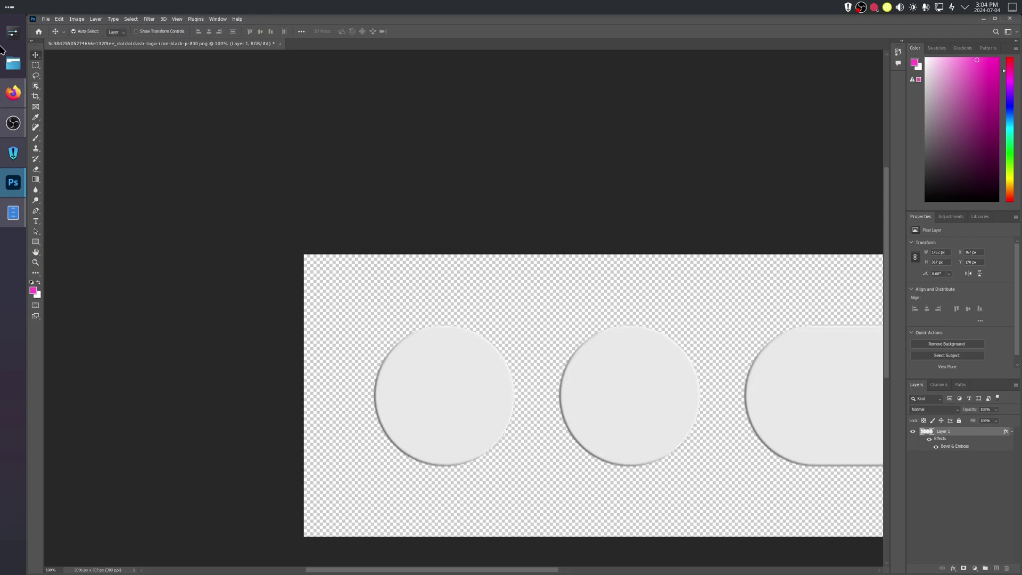
left_click(46, 19)
left_click(72, 101)
Minimize Photoshop and open the Application Dashboard settings to browse files for a new launcher icon
left_click(984, 18)
right_click(10, 7)
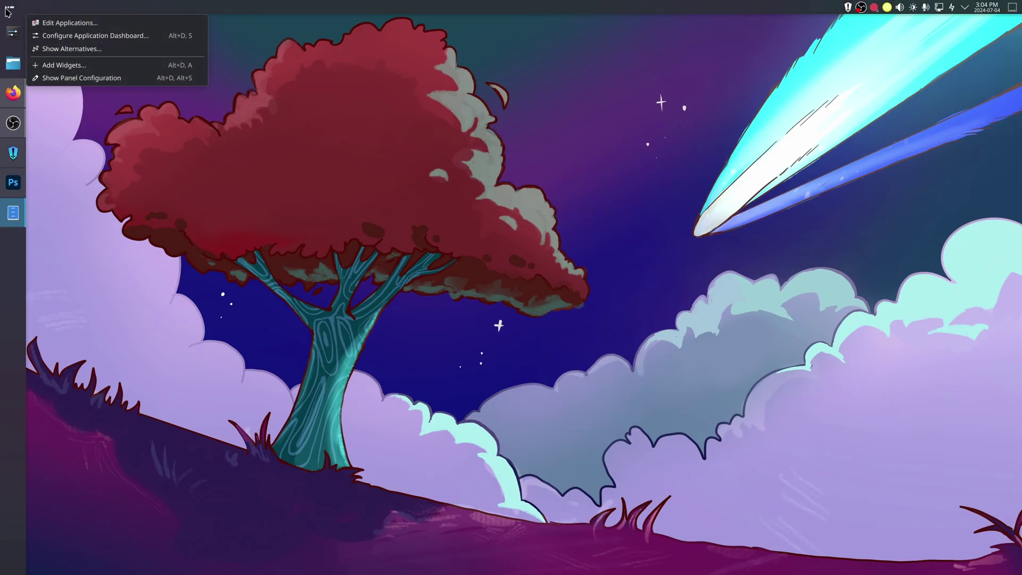
left_click(73, 35)
left_click(547, 210)
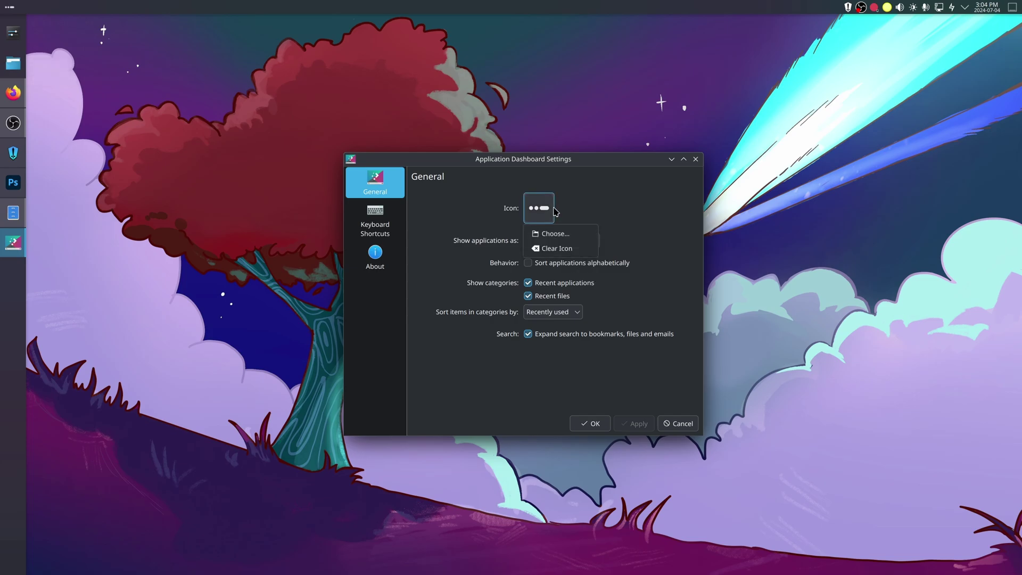
left_click(556, 231)
left_click(391, 397)
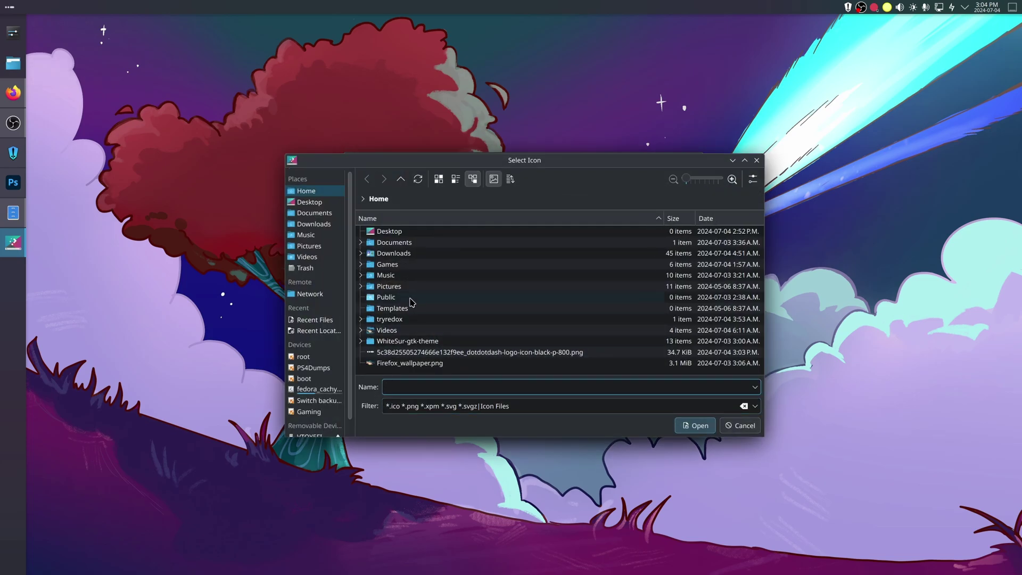
Pick the resized dot-dot-dash PNG from Pictures/logo as the launcher icon, then apply and confirm
double_click(397, 287)
double_click(400, 275)
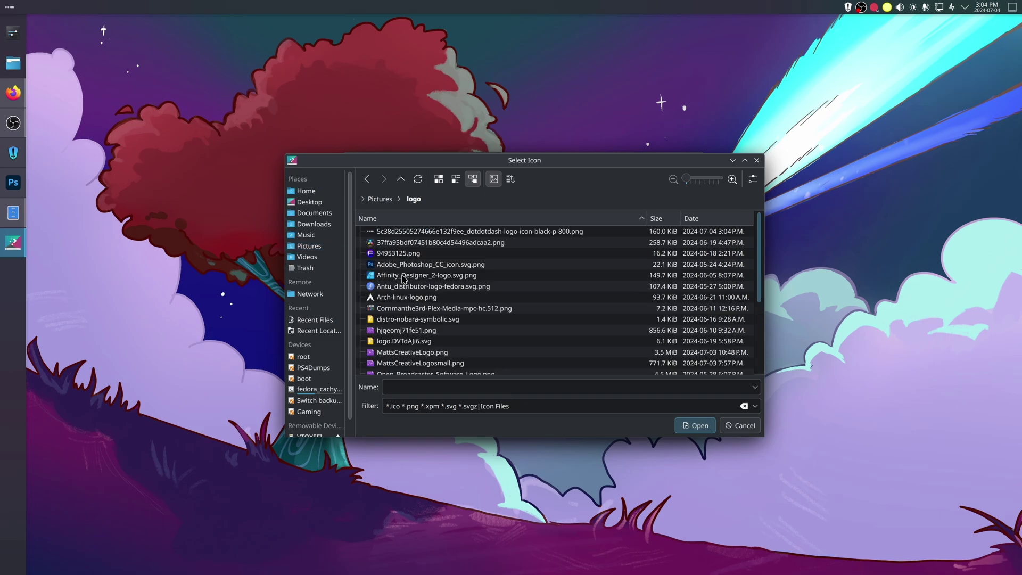
left_click(439, 242)
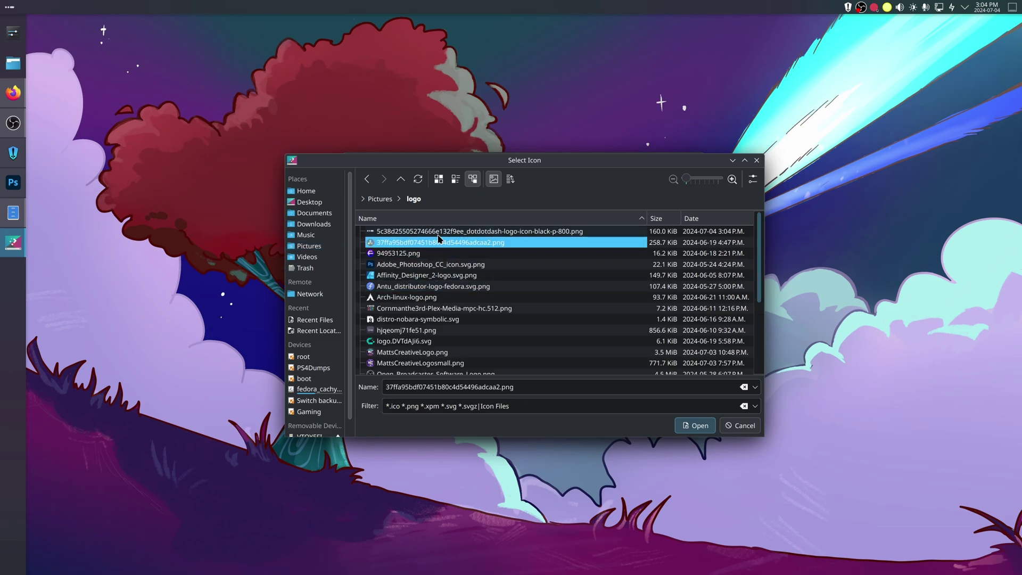
left_click(438, 232)
double_click(438, 235)
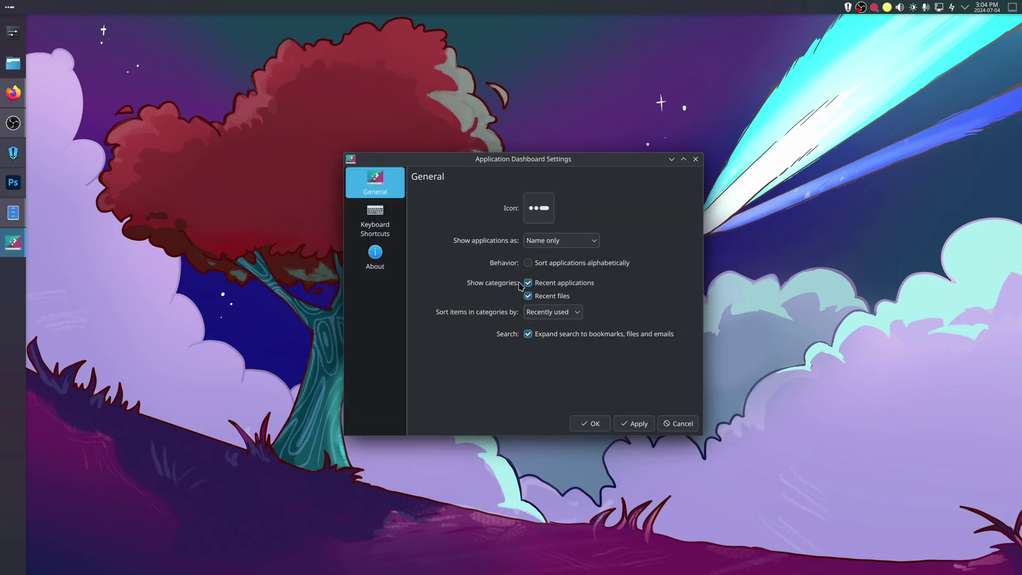
left_click(627, 421)
left_click(601, 424)
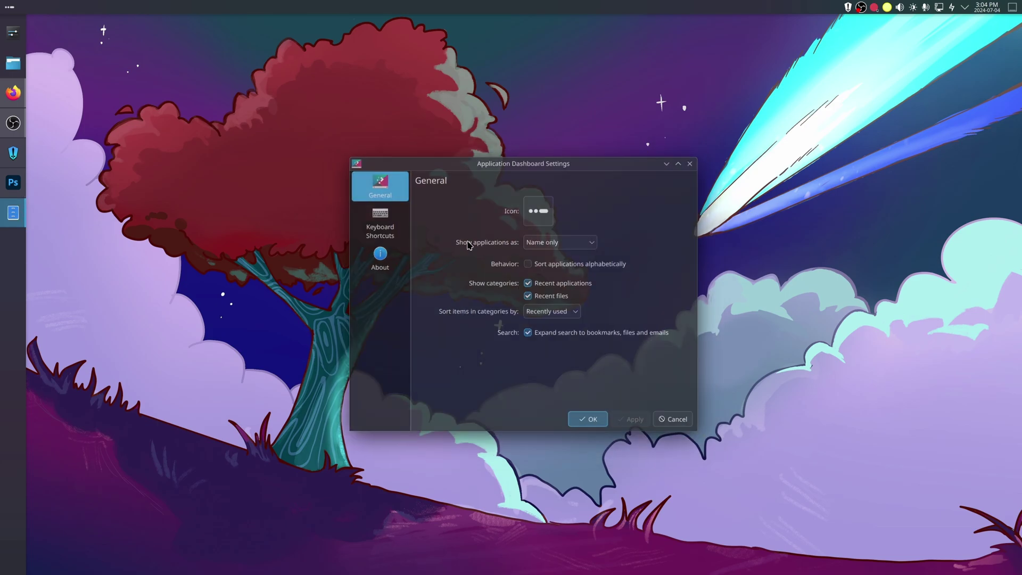
Open the application dashboard to check the new dot-dot-dash icon
left_click(10, 7)
left_click(71, 93)
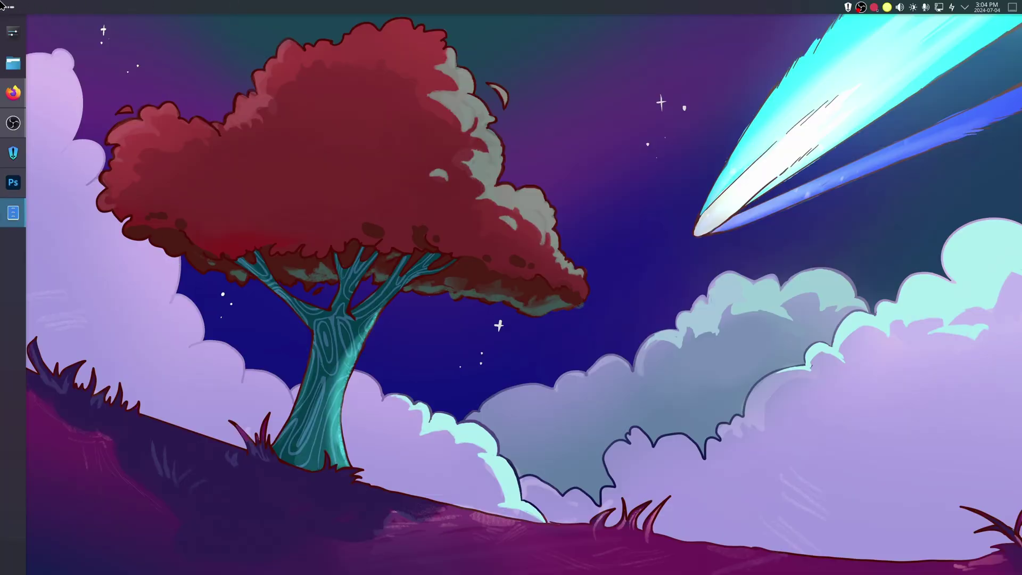
left_click(14, 11)
Go to the Icons page of the full appearance settings and browse downloadable icon themes
left_click(13, 11)
left_click(14, 12)
left_click(13, 11)
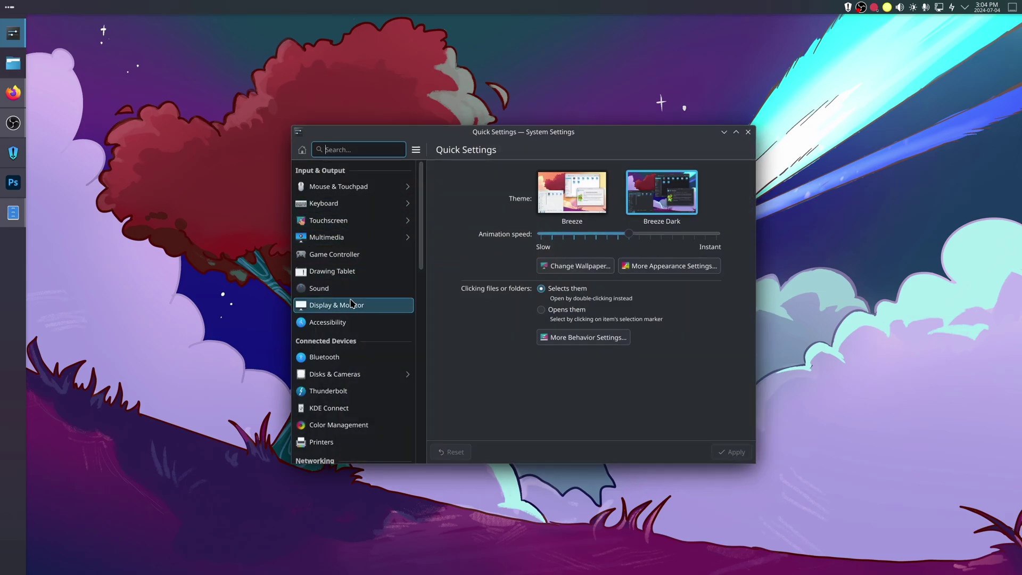
left_click(646, 267)
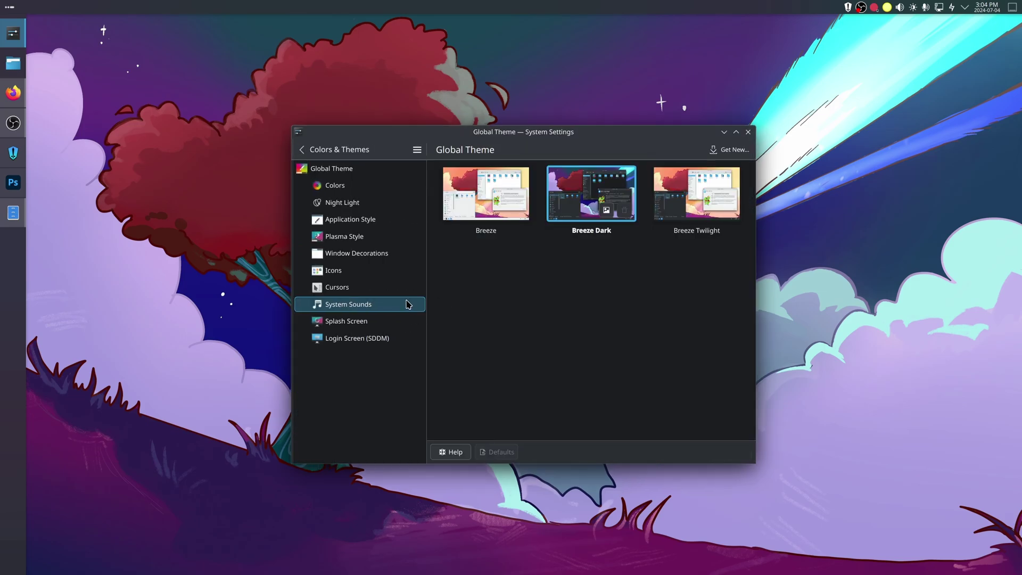
left_click(375, 272)
left_click(733, 150)
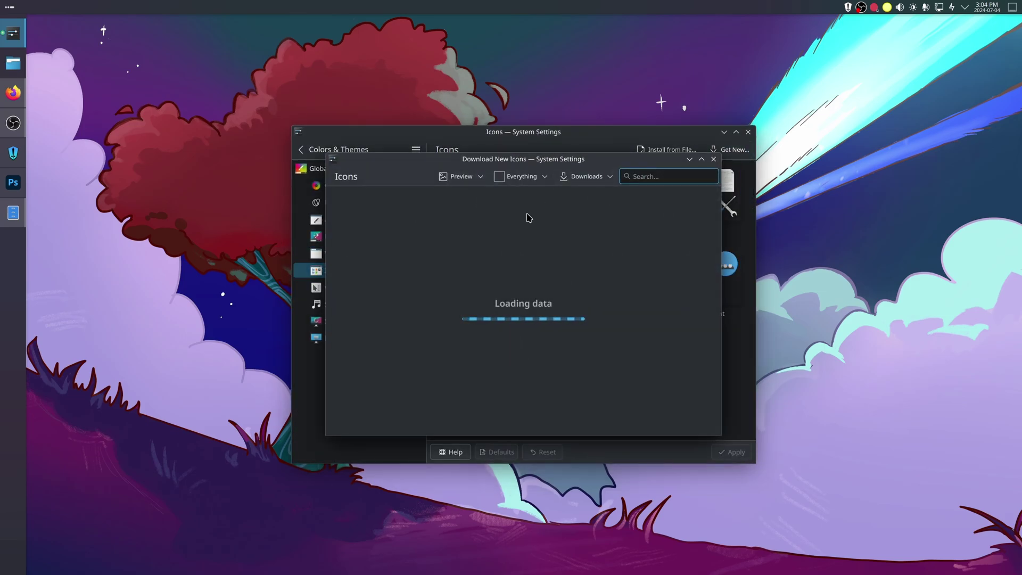
Search 'ub' and install the Suru 4All pack's suru-4all-dark variant
type("ubuntu")
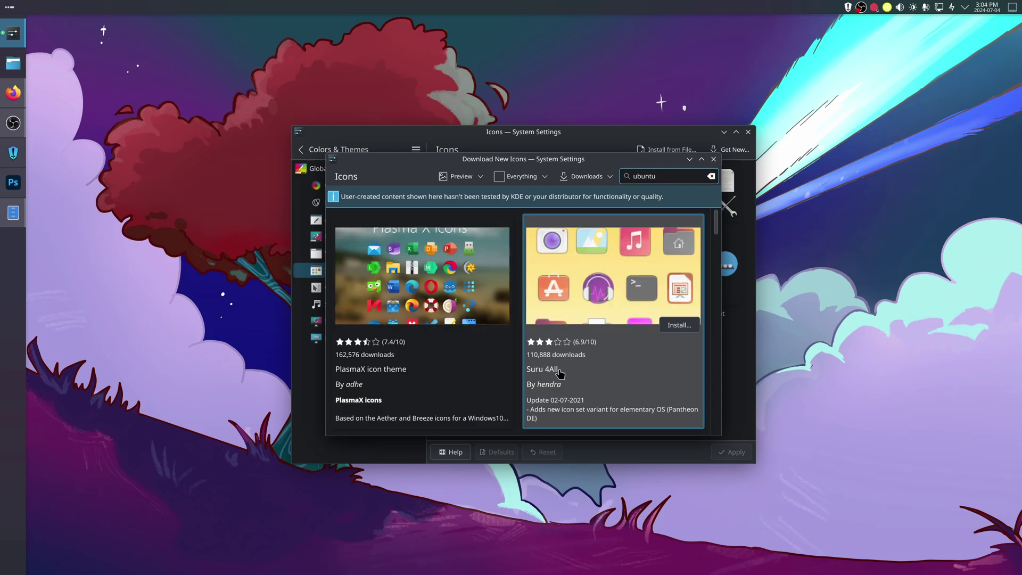
left_click(681, 324)
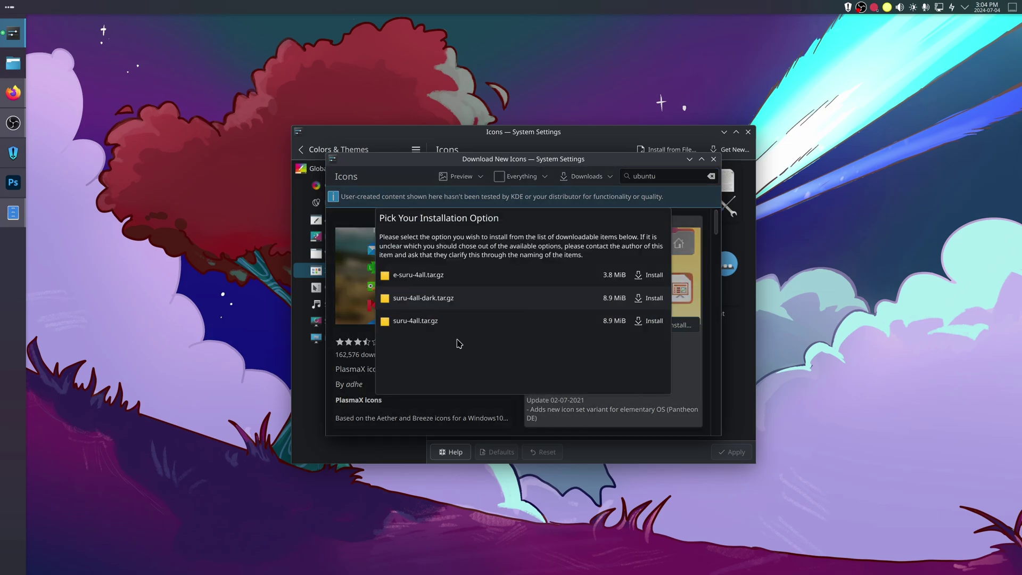
left_click(645, 299)
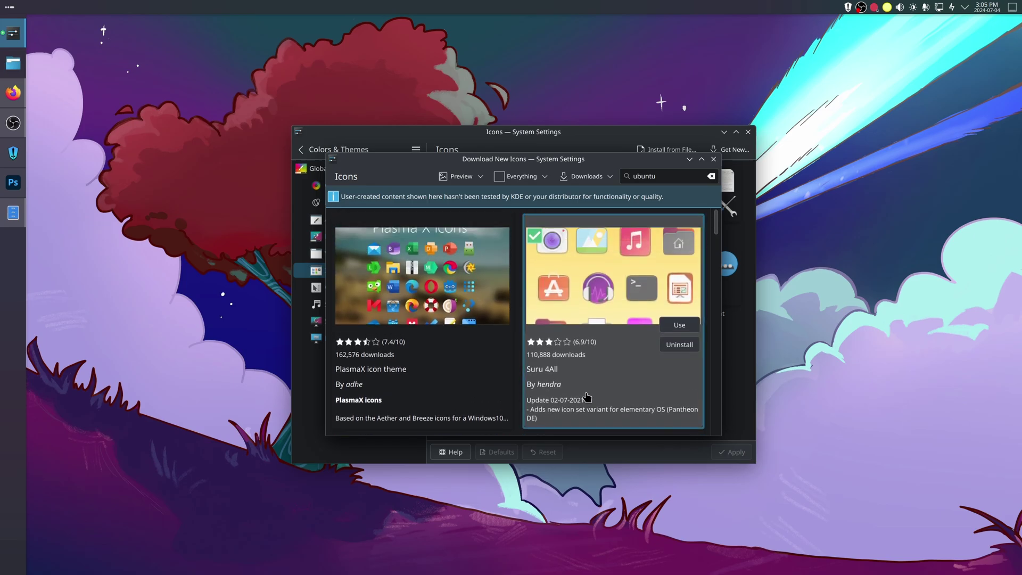
Select suru-4all-dark as the icon theme, apply it, and close System Settings
left_click(714, 158)
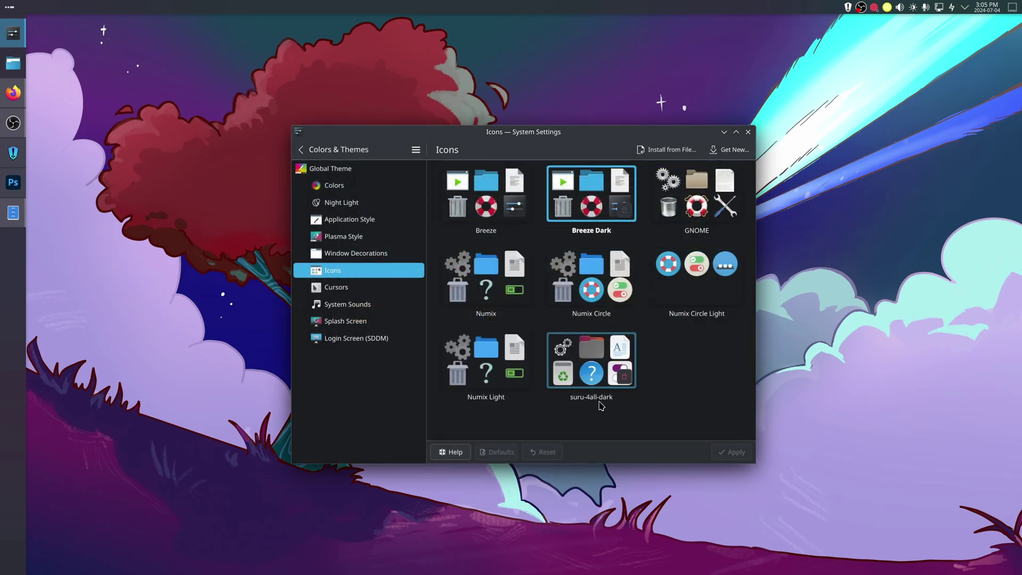
left_click(601, 386)
left_click(725, 452)
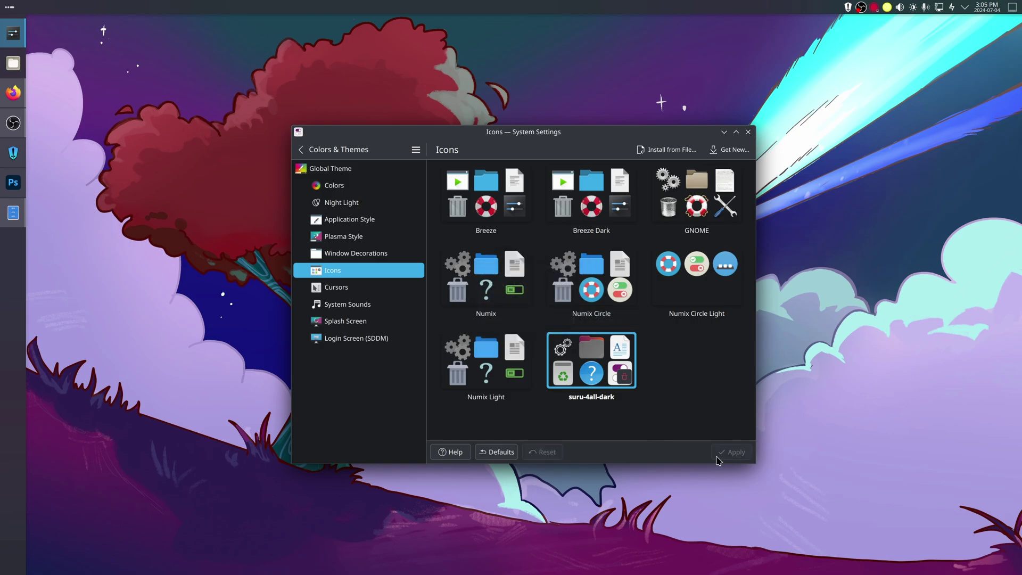
left_click(748, 131)
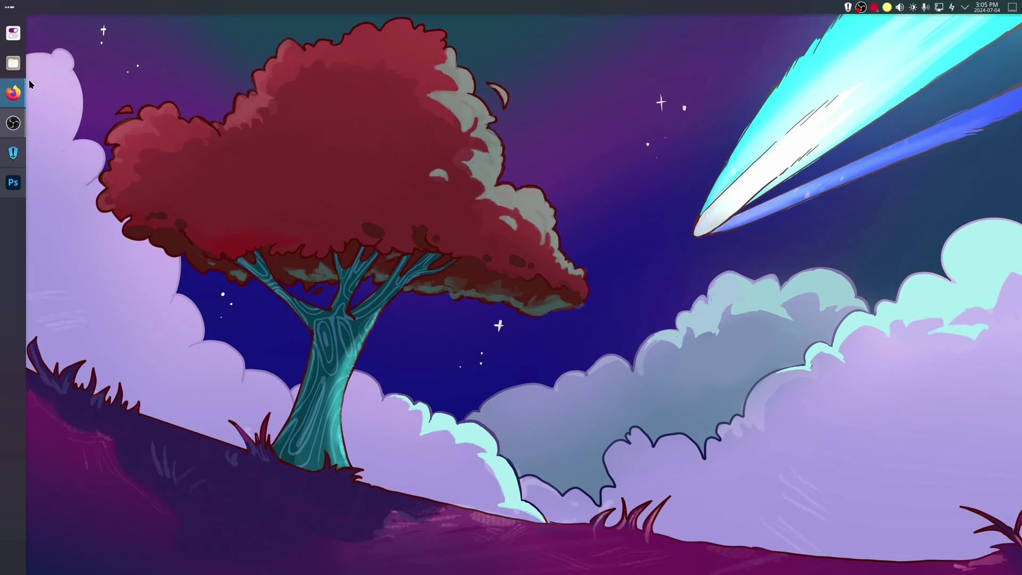
Drag Firefox into the first slot of the left dock, above the dot-dot-dash launcher and Dolphin
right_click(14, 89)
left_click(14, 92)
left_click_drag(14, 92, 9, 37)
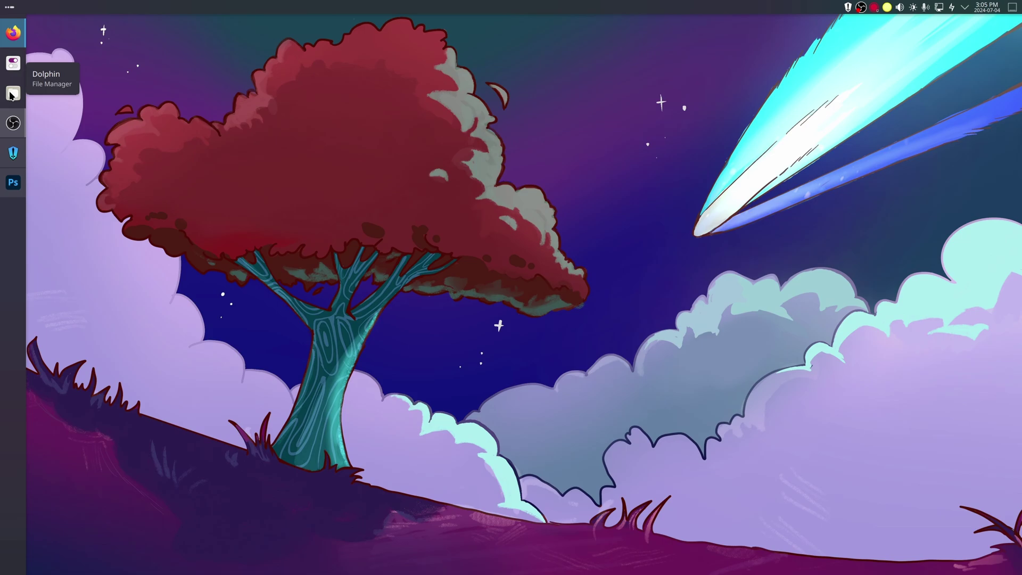
left_click_drag(8, 96, 15, 45)
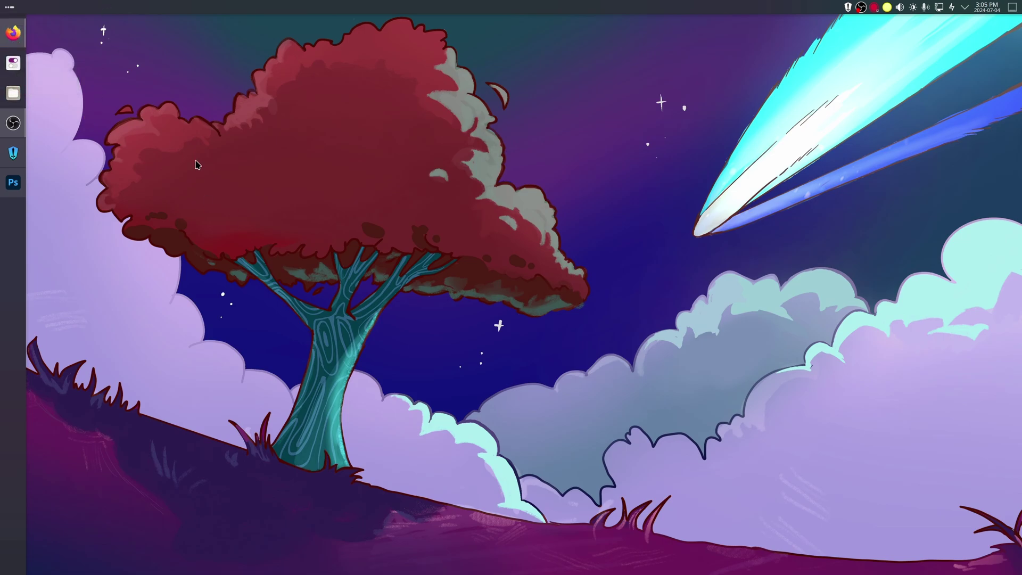
left_click_drag(214, 189, 435, 422)
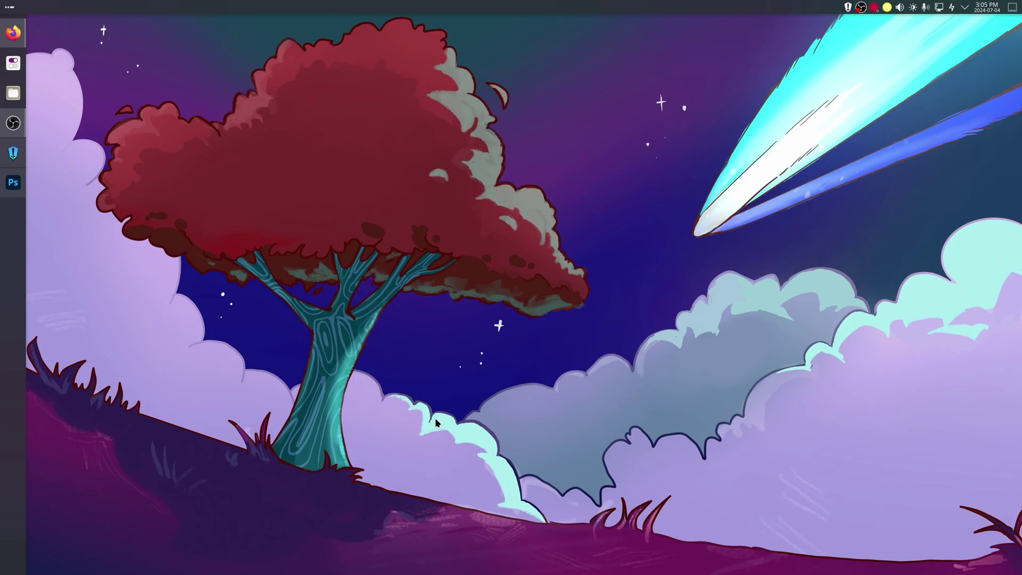